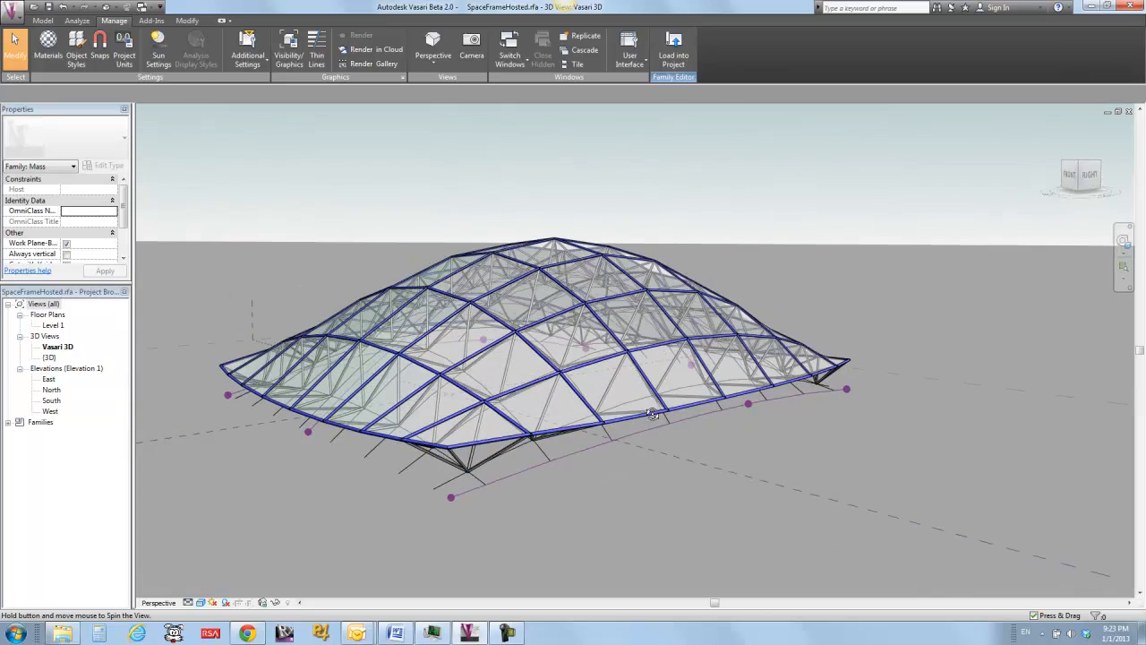
# Step: Select the dome's divided surface and change its seamlessPanel component to the plain Rectangle pattern
pyautogui.keyDown('shift'); pyautogui.moveTo(616, 414); pyautogui.dragTo(588, 385, button='middle'); pyautogui.keyUp('shift')
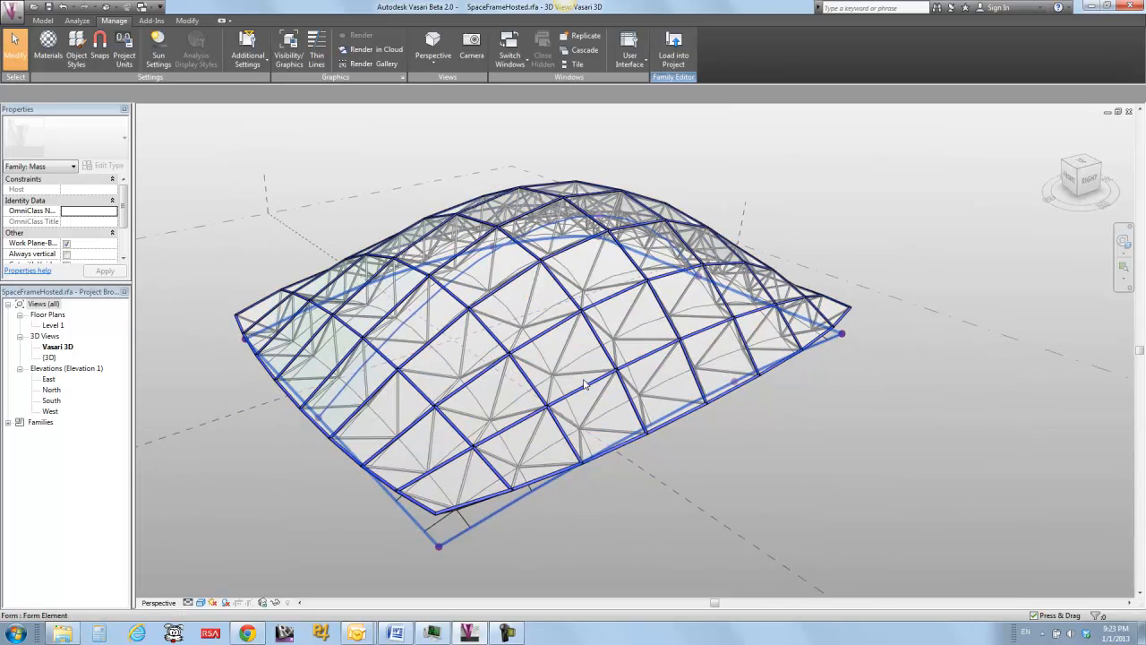
pyautogui.press('Tab')
pyautogui.click(588, 385)
pyautogui.keyDown('shift'); pyautogui.moveTo(684, 457); pyautogui.dragTo(595, 374, button='middle'); pyautogui.keyUp('shift')
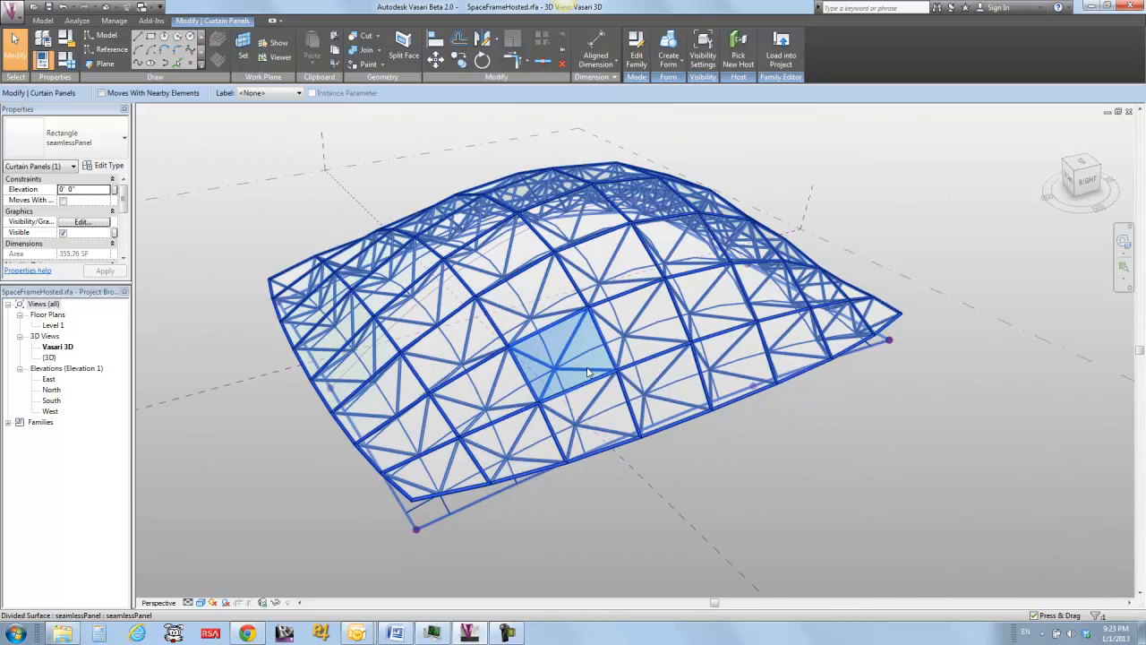
pyautogui.click(596, 374)
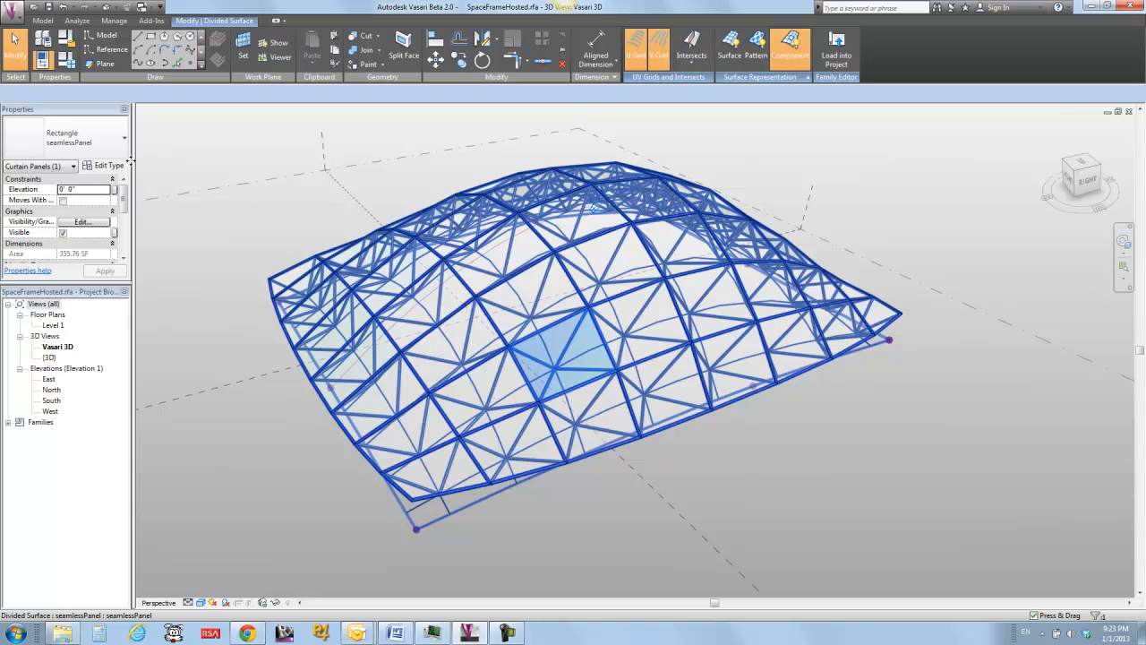
pyautogui.click(85, 138)
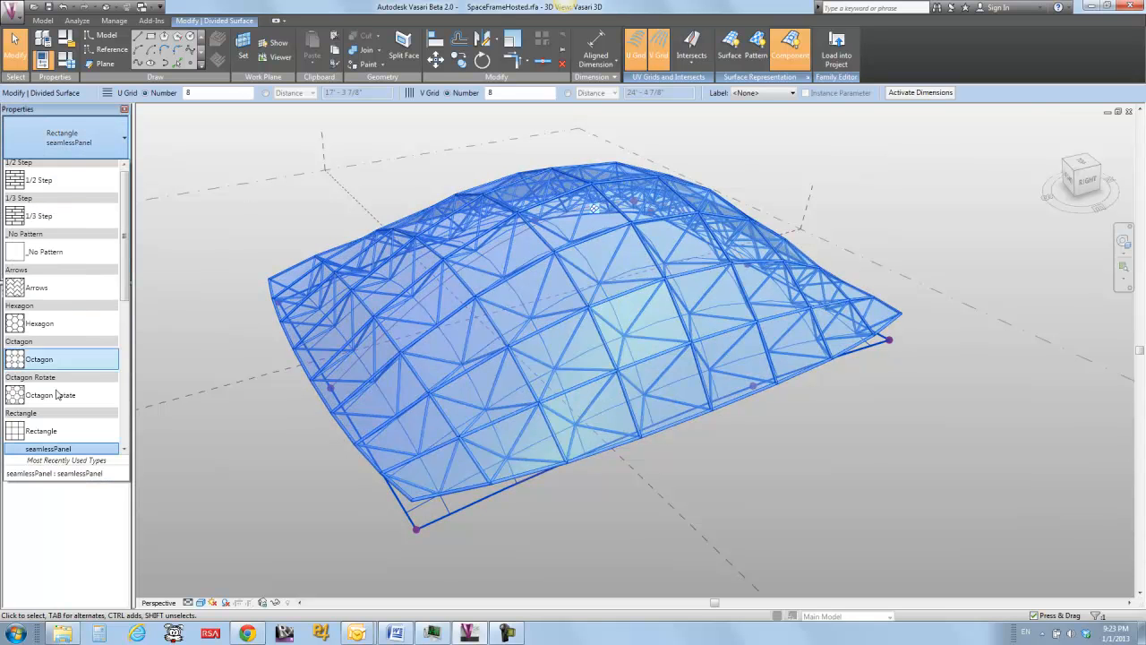
pyautogui.click(63, 432)
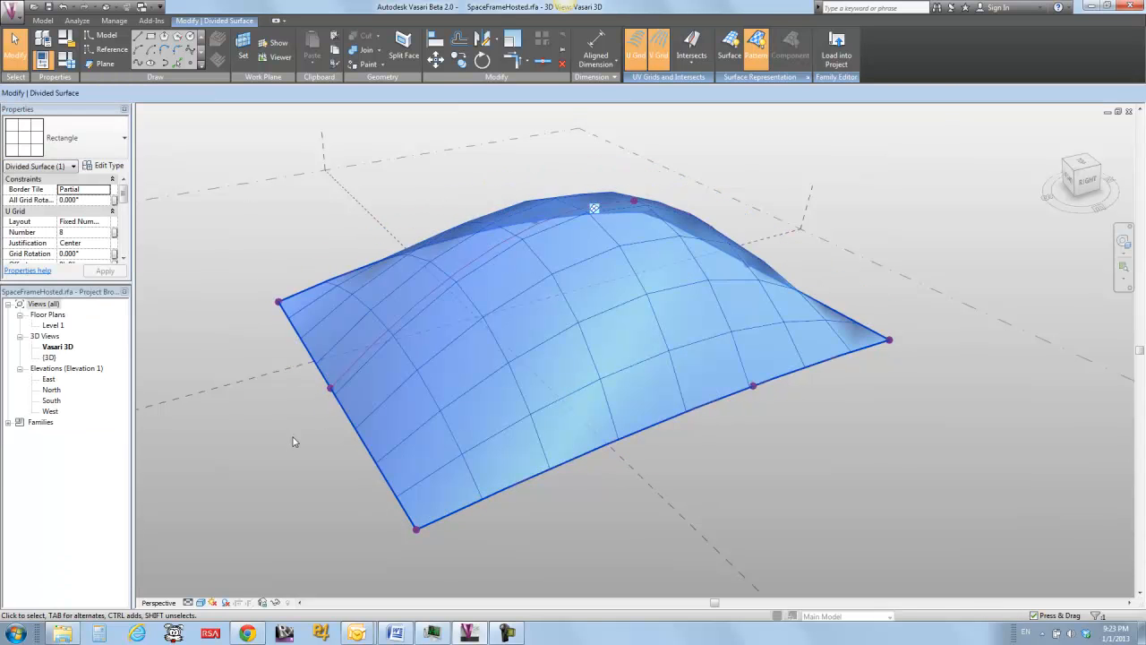
pyautogui.click(294, 441)
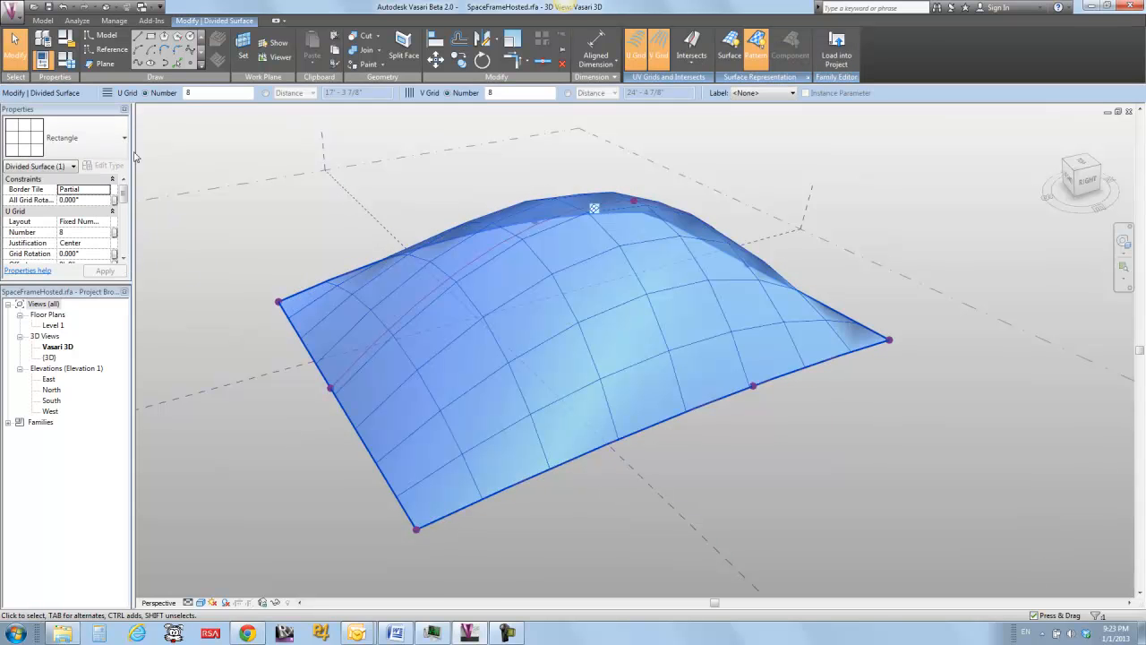
# Step: Set the divided surface's type to _No Pattern and inspect its bare UV grid
pyautogui.click(96, 147)
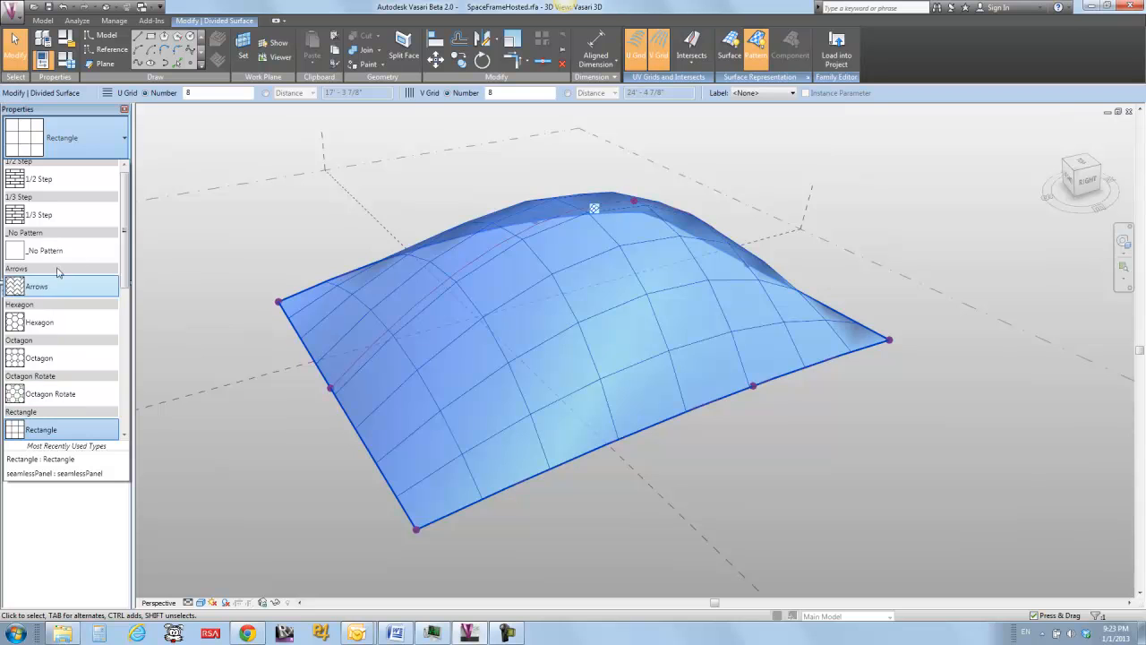
pyautogui.click(95, 250)
pyautogui.click(207, 328)
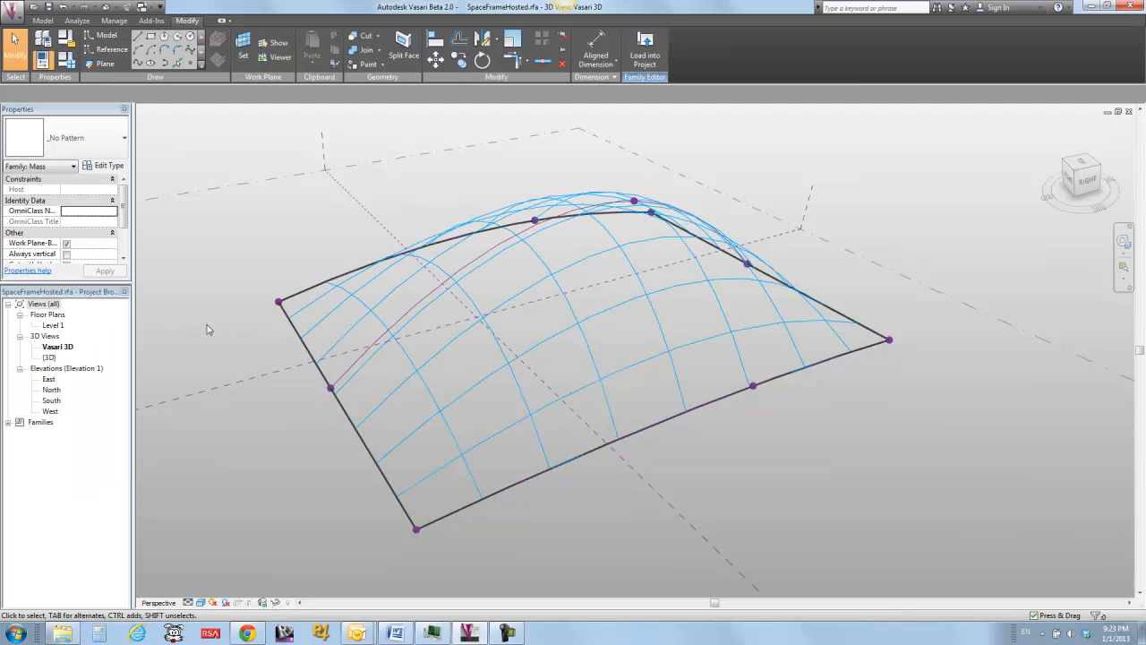
pyautogui.click(439, 351)
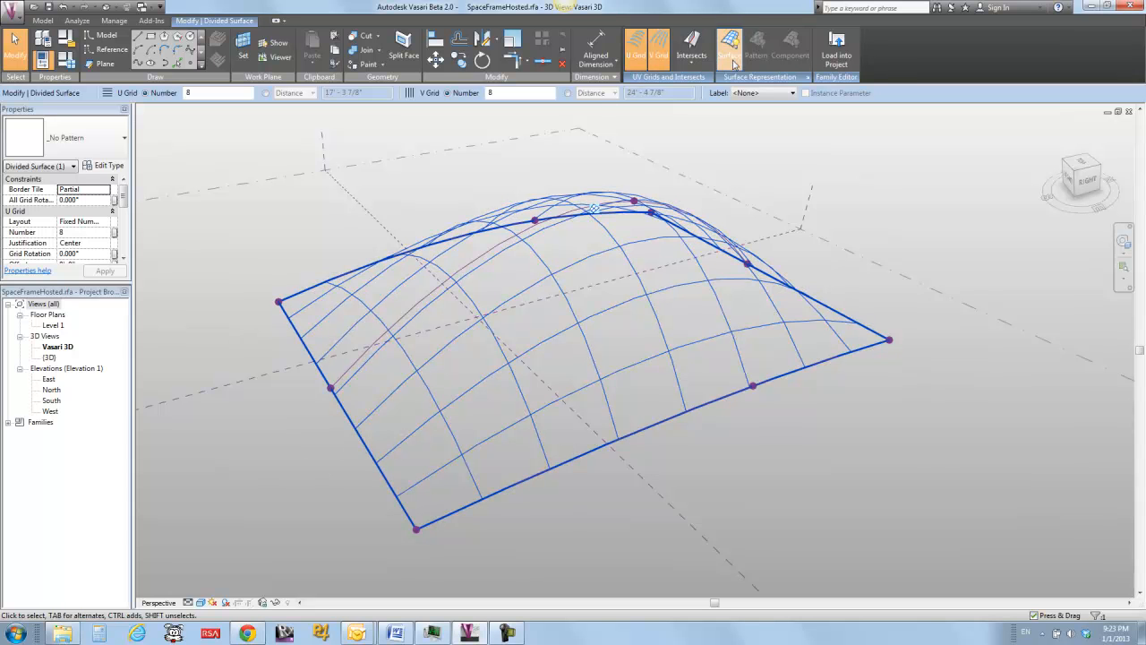
pyautogui.keyDown('shift'); pyautogui.moveTo(603, 260); pyautogui.dragTo(389, 453, button='middle'); pyautogui.keyUp('shift')
pyautogui.click(199, 399)
# Step: Switch to the seamlessPanel.rfa family and delete the blue tubular frame around the top panel
pyautogui.hotkey('ctrl', 'Tab')
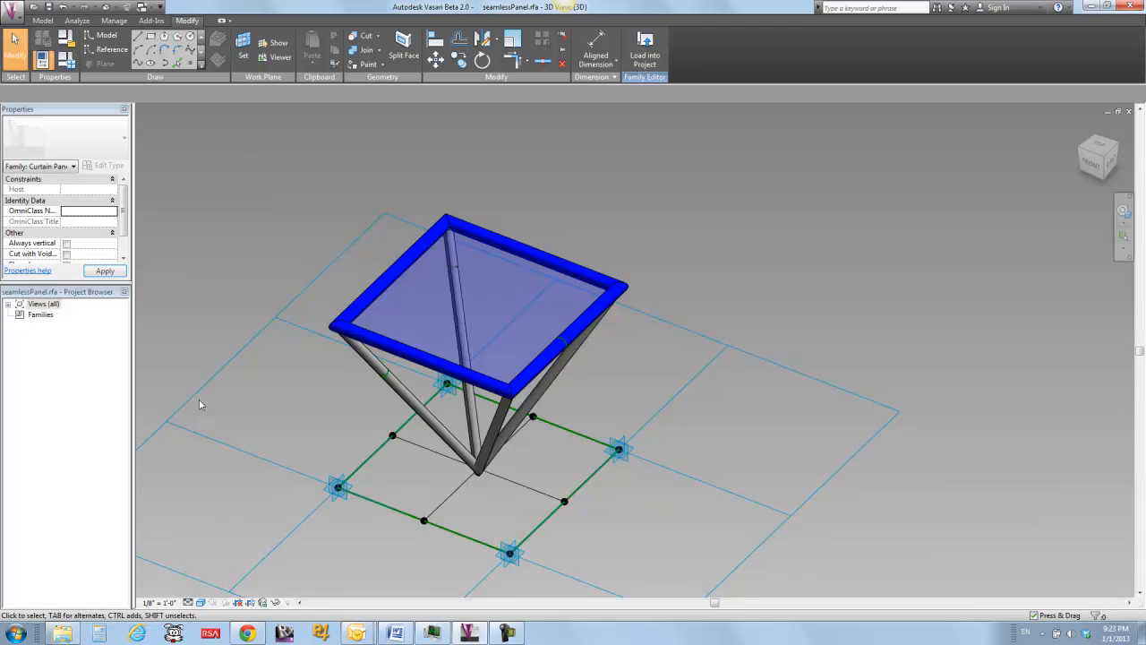
pyautogui.keyDown('shift'); pyautogui.moveTo(317, 399); pyautogui.dragTo(277, 377, button='middle'); pyautogui.keyUp('shift')
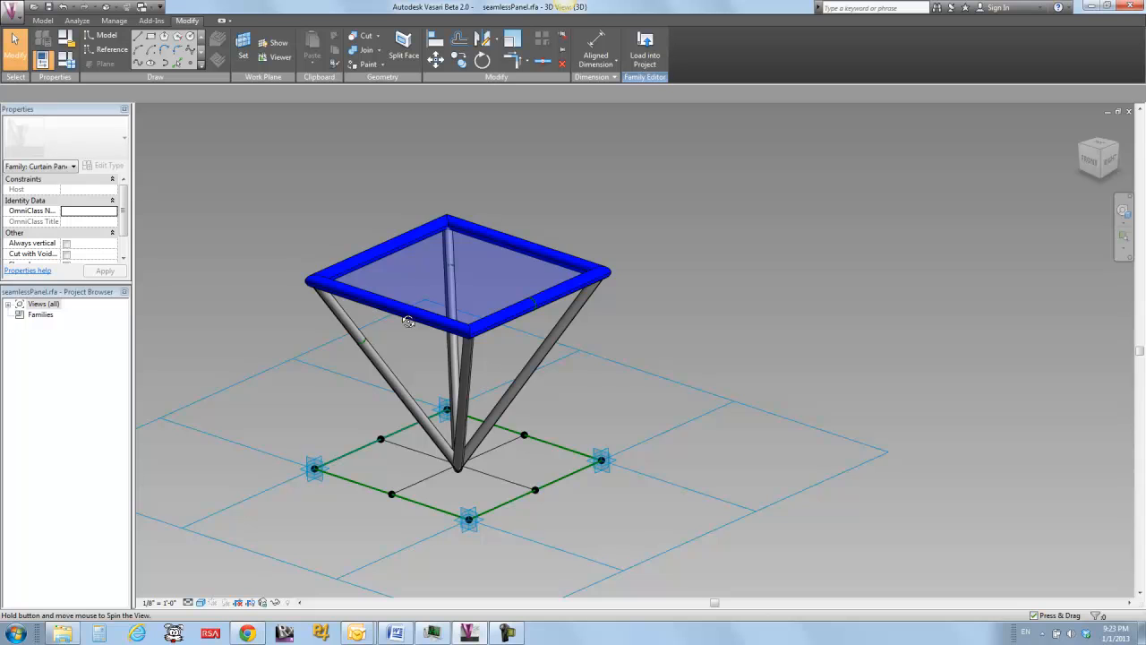
pyautogui.keyDown('shift'); pyautogui.moveTo(407, 321); pyautogui.dragTo(410, 315, button='middle'); pyautogui.keyUp('shift')
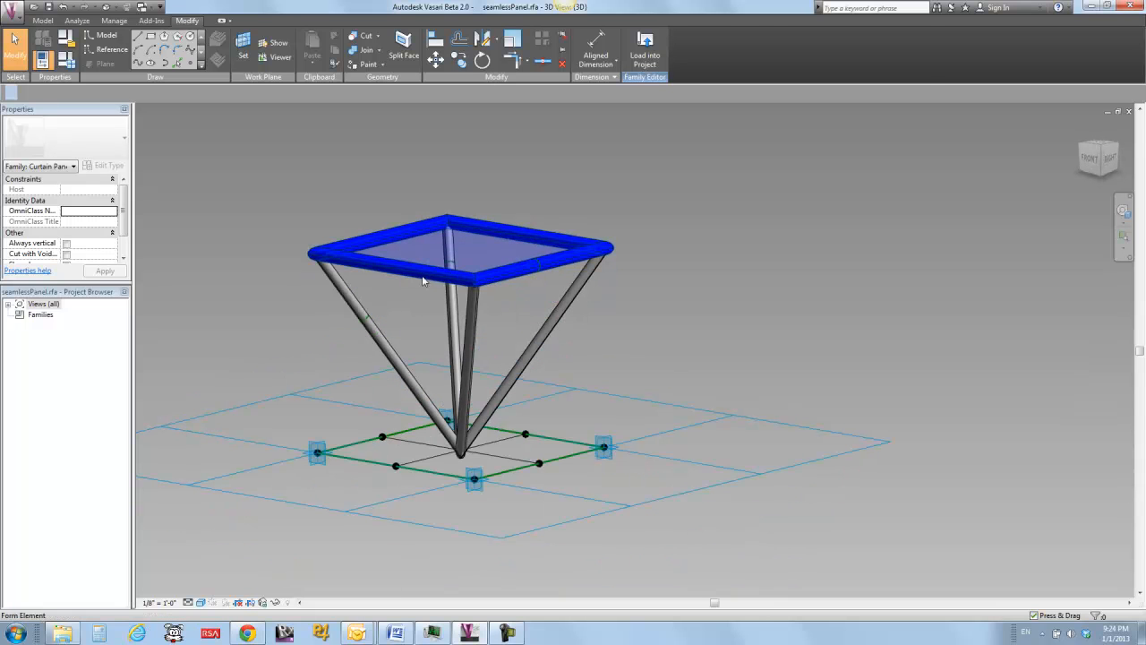
pyautogui.click(426, 276)
pyautogui.click(357, 369)
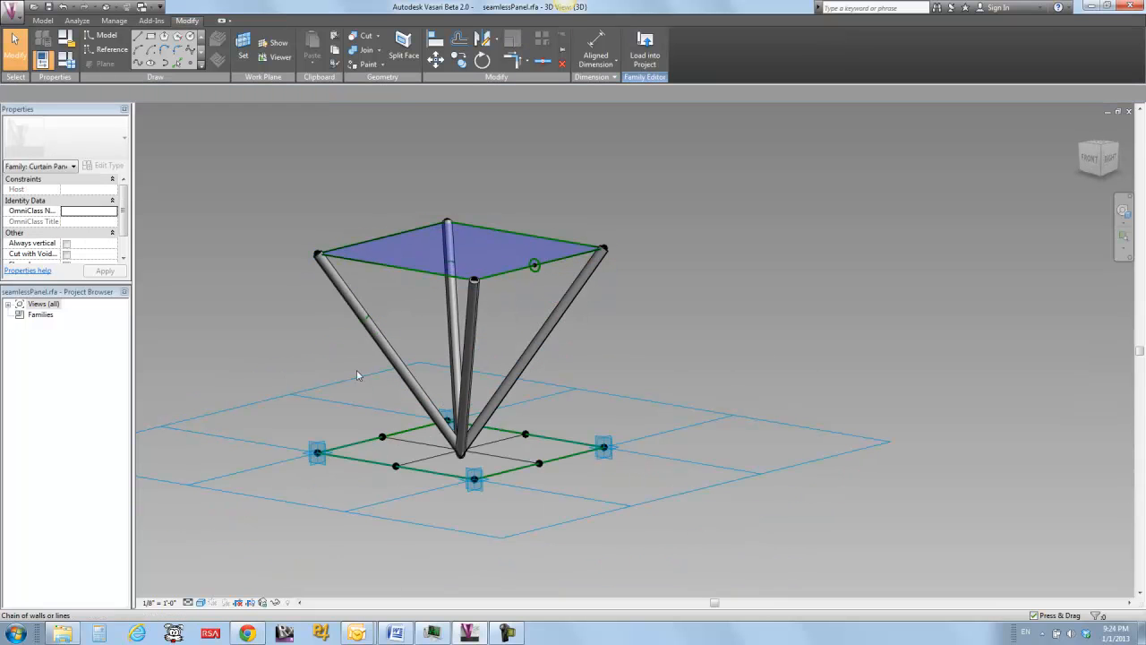
# Step: Delete the solid diagonal struts from the panel rig to expose their reference lines
pyautogui.click(379, 341)
pyautogui.press('Delete')
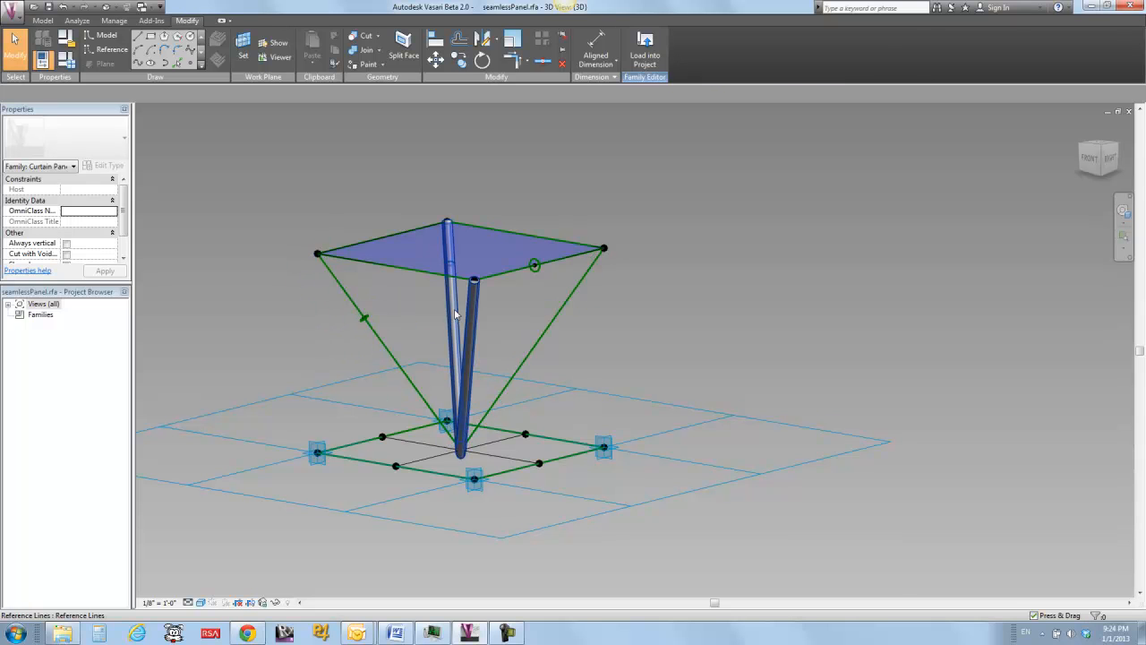
pyautogui.click(455, 313)
pyautogui.press('Delete')
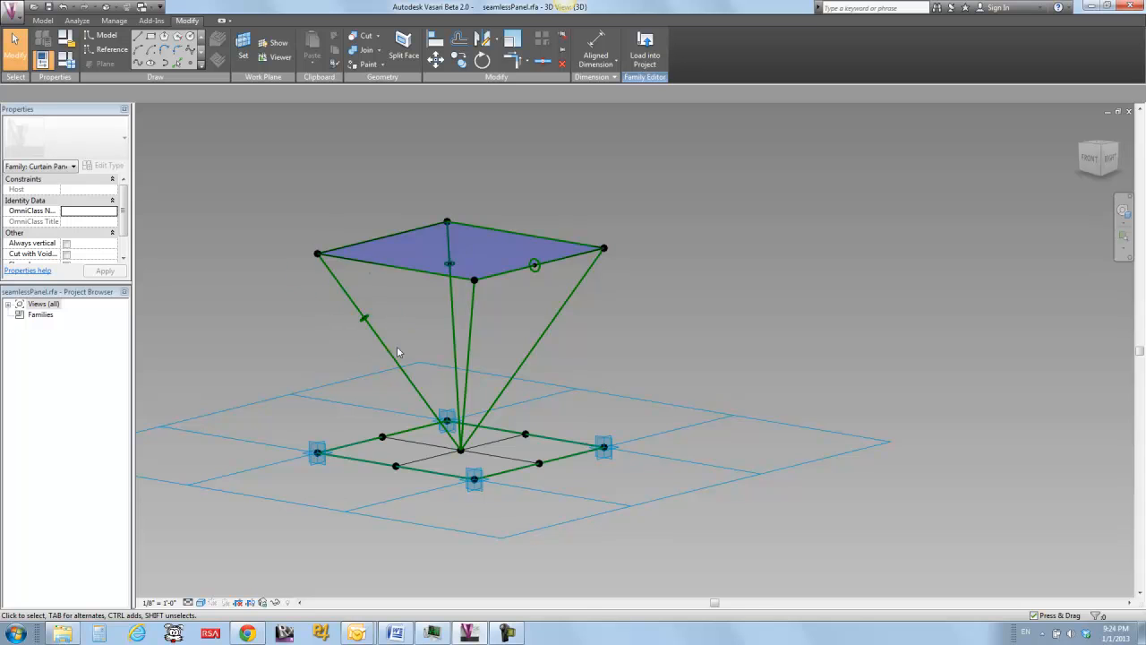
pyautogui.click(374, 328)
pyautogui.press('Delete')
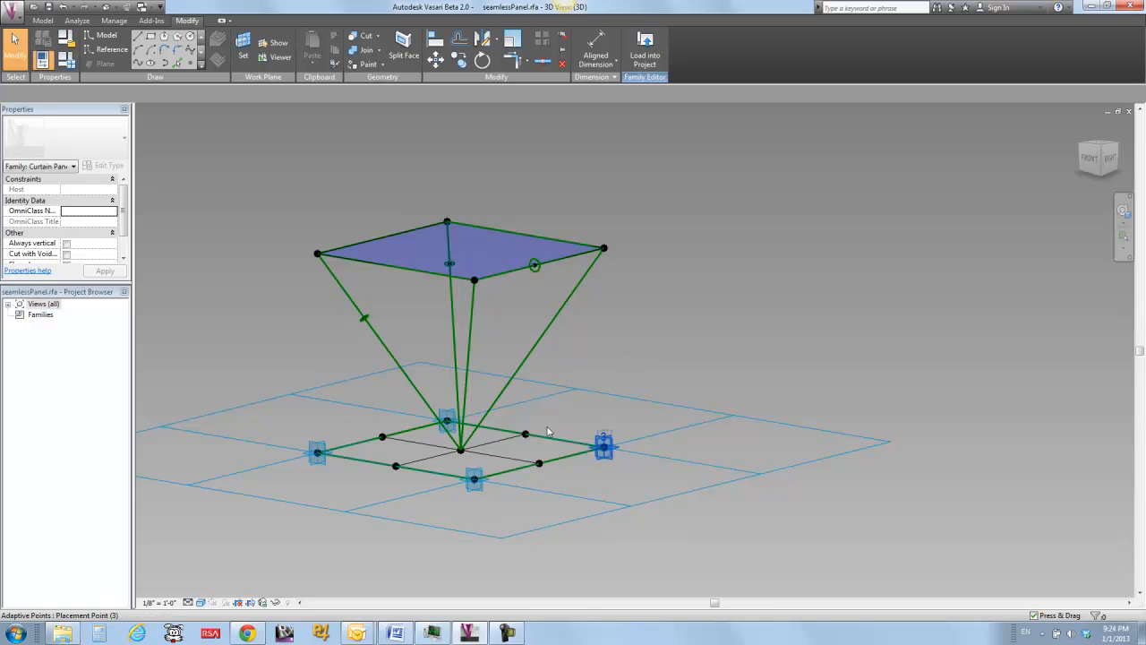
# Step: Raise placement point 1 vertically to test how the panel and its reference lines flex
pyautogui.keyDown('shift'); pyautogui.moveTo(269, 302); pyautogui.dragTo(275, 372, button='middle'); pyautogui.keyUp('shift')
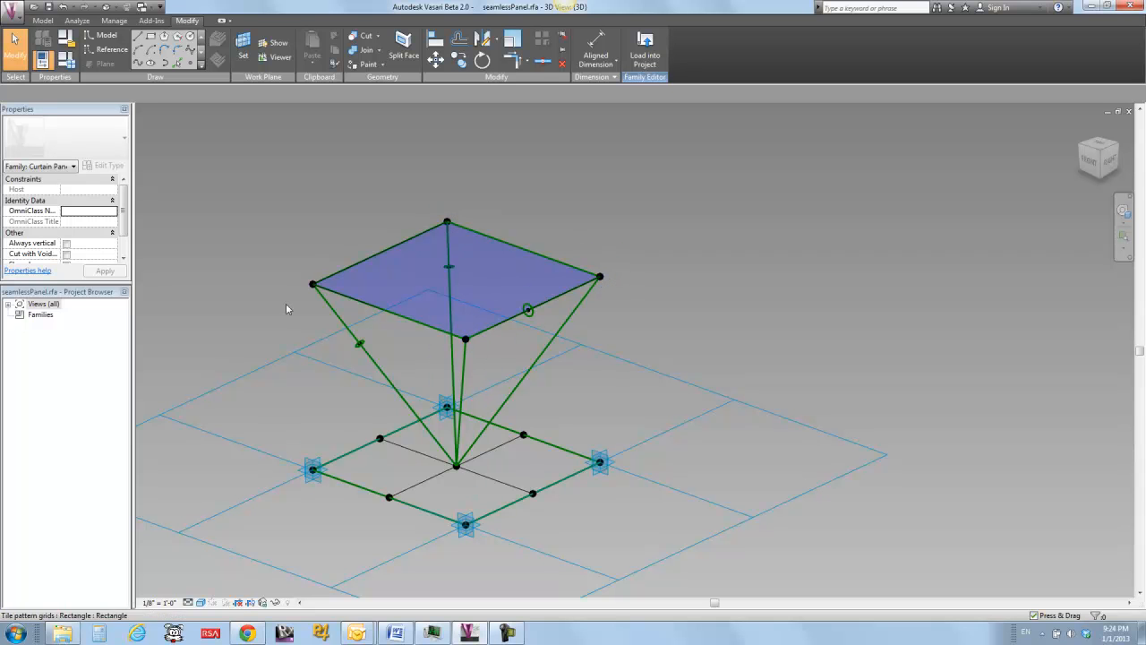
pyautogui.click(312, 478)
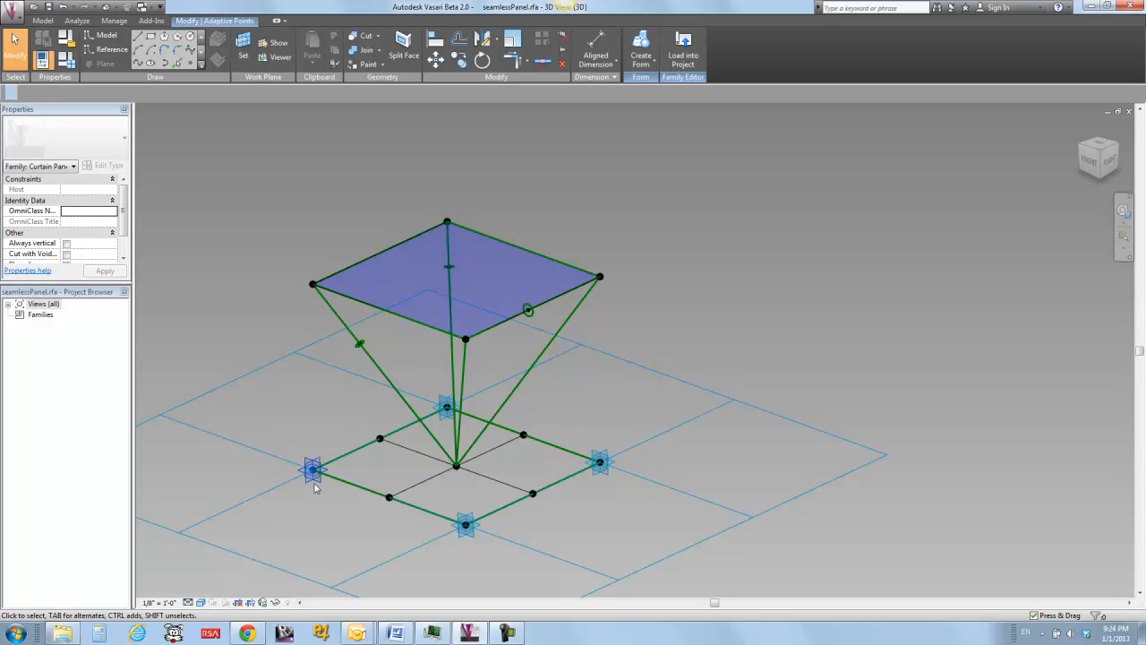
pyautogui.moveTo(313, 471); pyautogui.dragTo(312, 359)
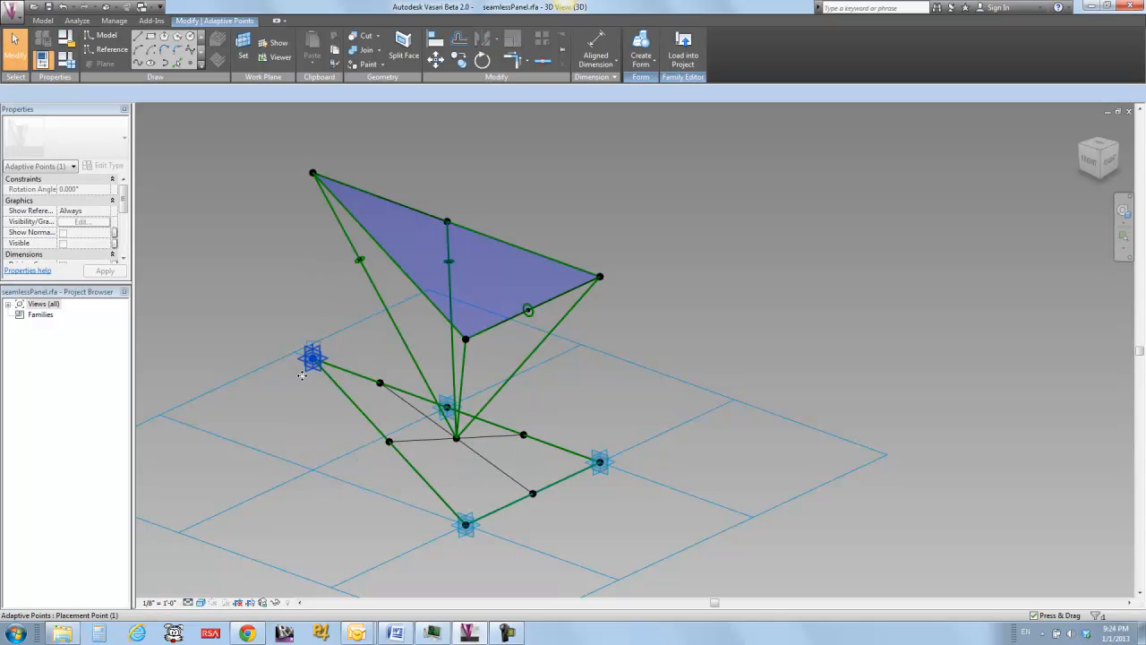
pyautogui.click(293, 413)
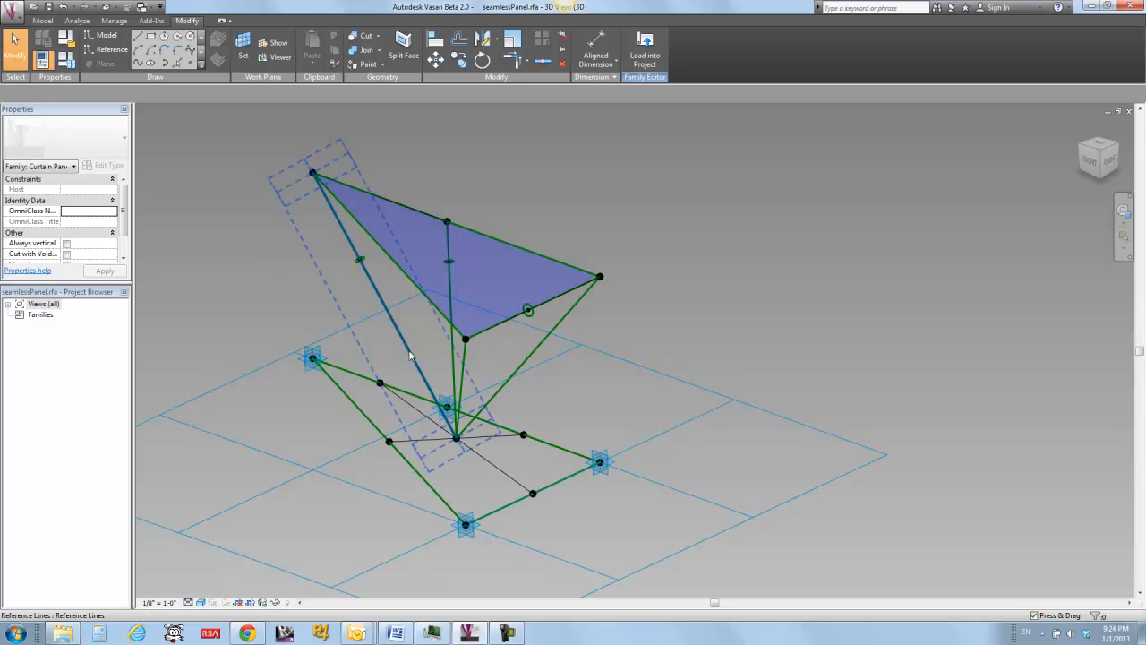
pyautogui.keyDown('shift'); pyautogui.moveTo(242, 256); pyautogui.dragTo(270, 296, button='middle'); pyautogui.keyUp('shift')
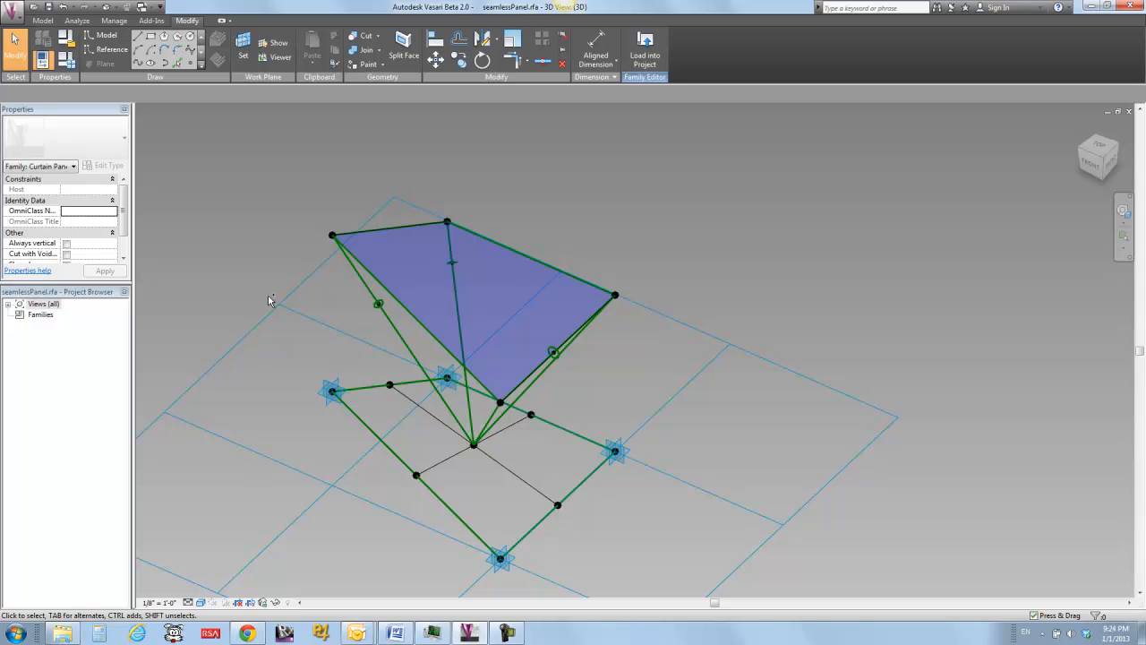
# Step: Close seamlessPanel.rfa without saving and return to the empty Family2 curtain panel
pyautogui.click(1129, 111)
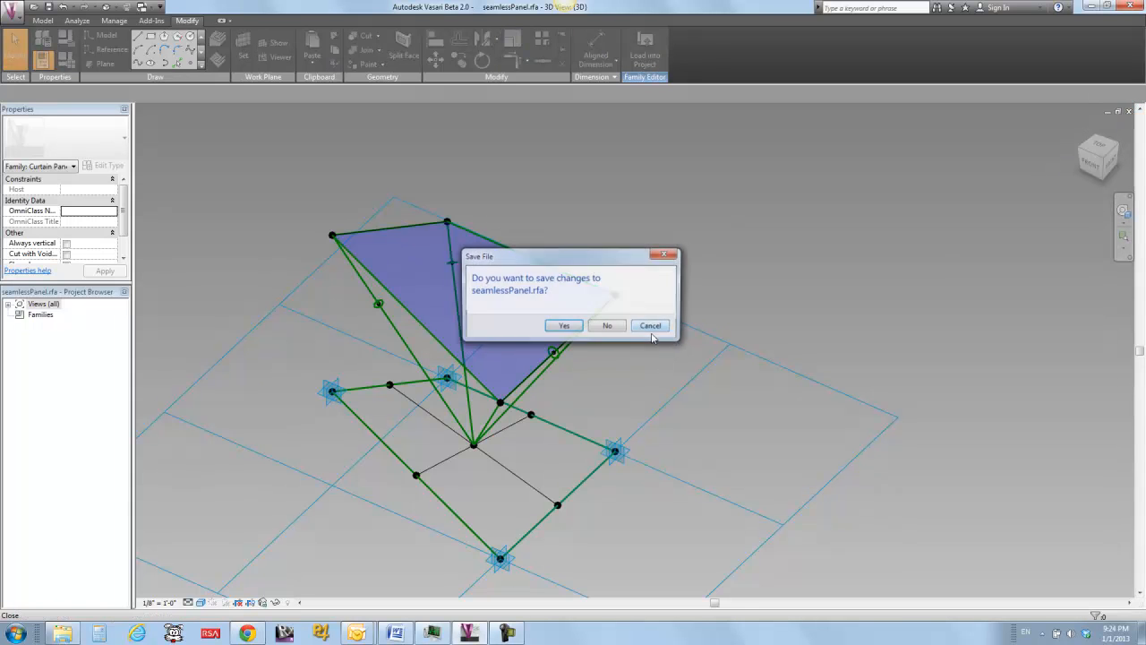
pyautogui.click(606, 335)
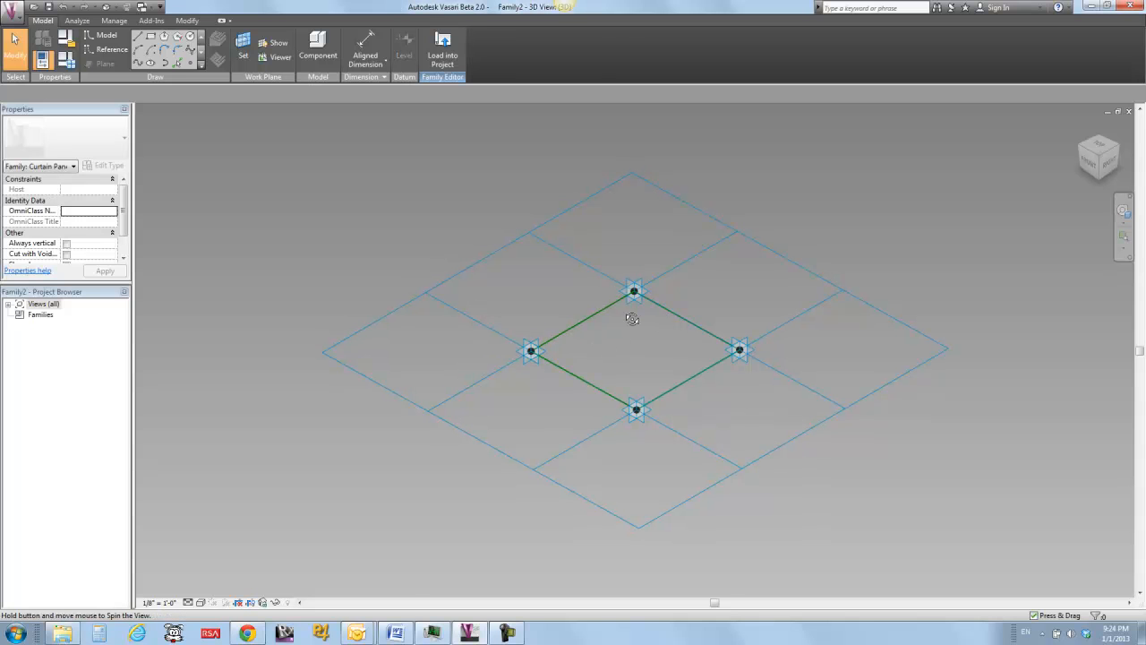
pyautogui.keyDown('shift'); pyautogui.moveTo(632, 319); pyautogui.dragTo(428, 369, button='middle'); pyautogui.keyUp('shift')
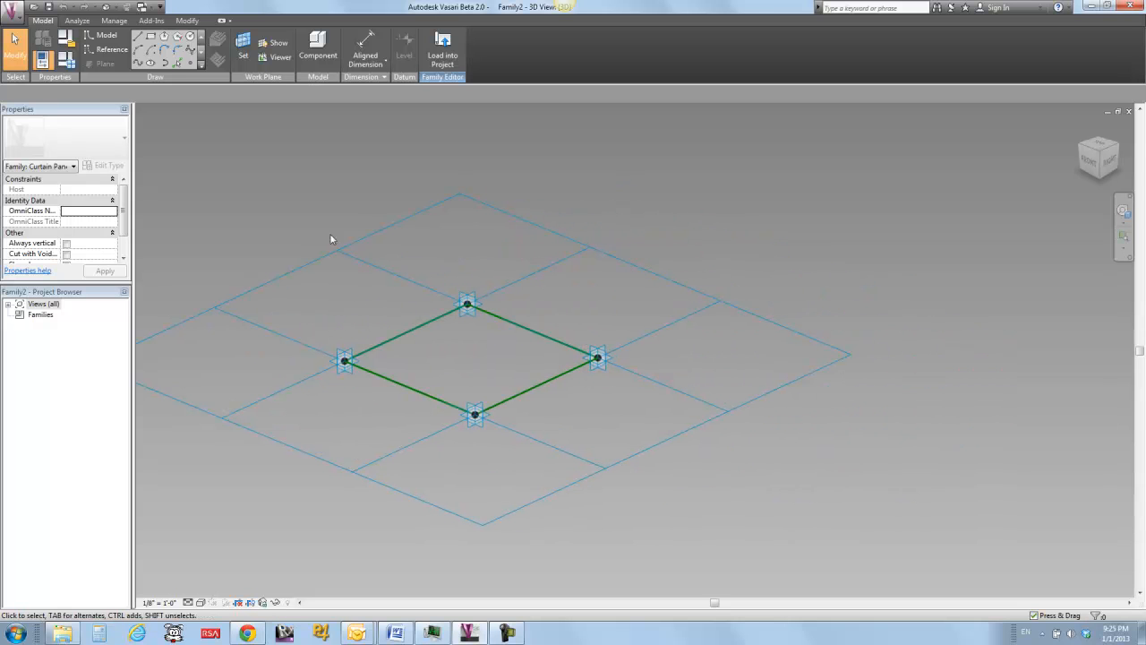
# Step: Review the template files offered for a new family, and dismiss the selection without opening one
pyautogui.click(12, 12)
pyautogui.moveTo(34, 52)
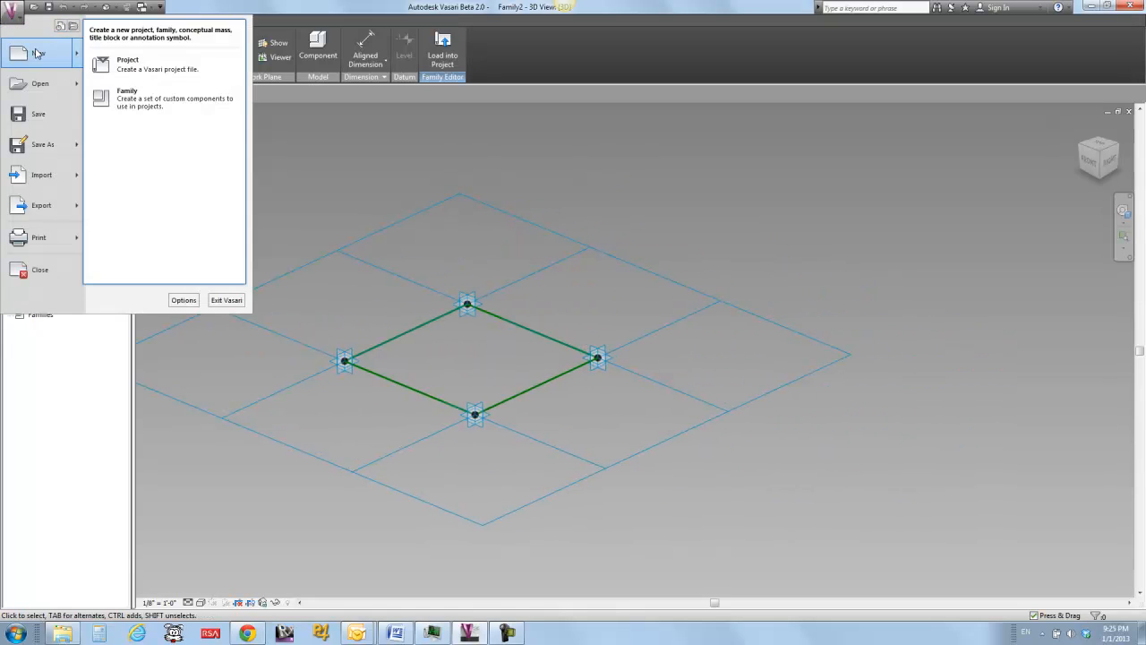
pyautogui.click(140, 96)
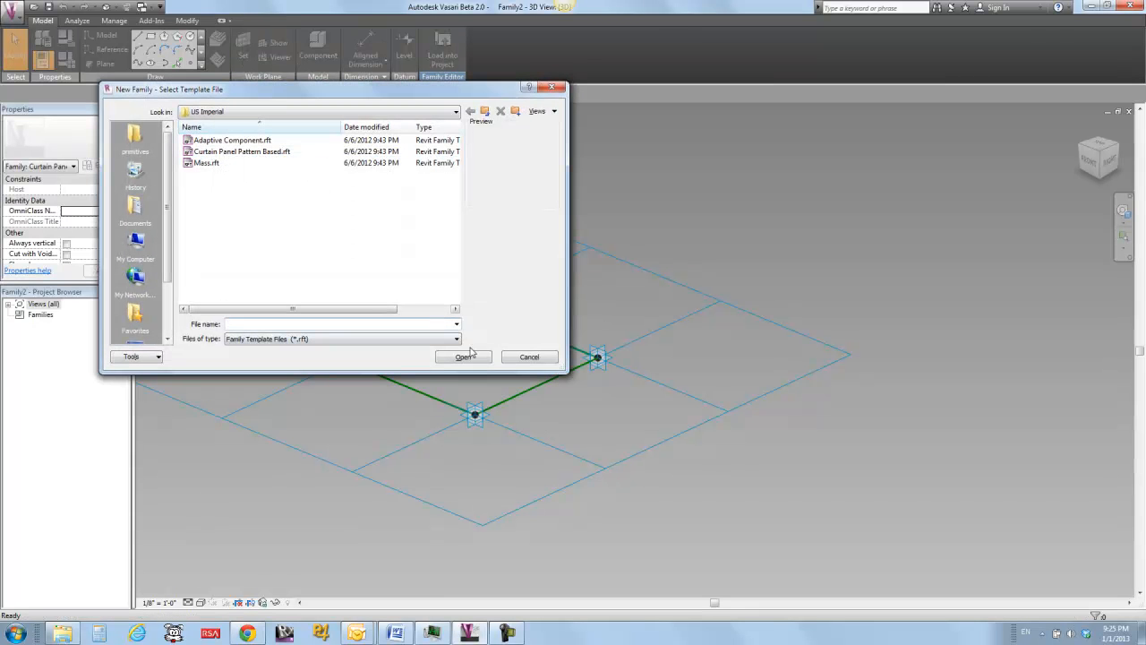
pyautogui.click(515, 358)
pyautogui.keyDown('shift'); pyautogui.moveTo(482, 224); pyautogui.dragTo(498, 358, button='middle'); pyautogui.keyUp('shift')
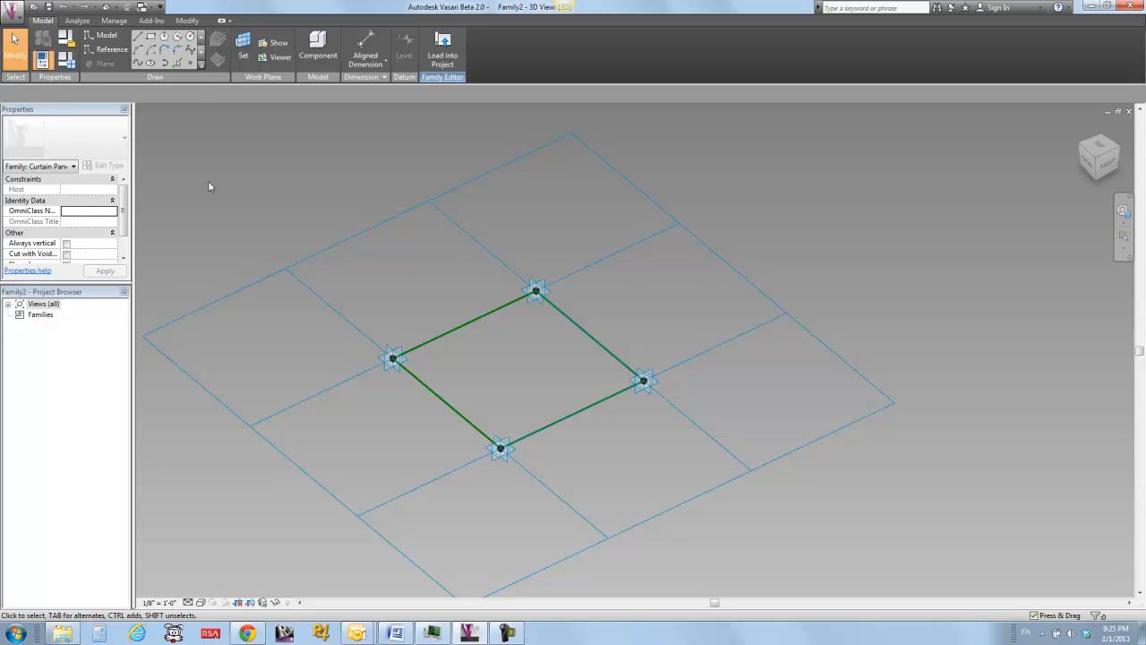
# Step: Place a reference point on placement point 1, using that point's horizontal reference plane as the work plane
pyautogui.click(191, 63)
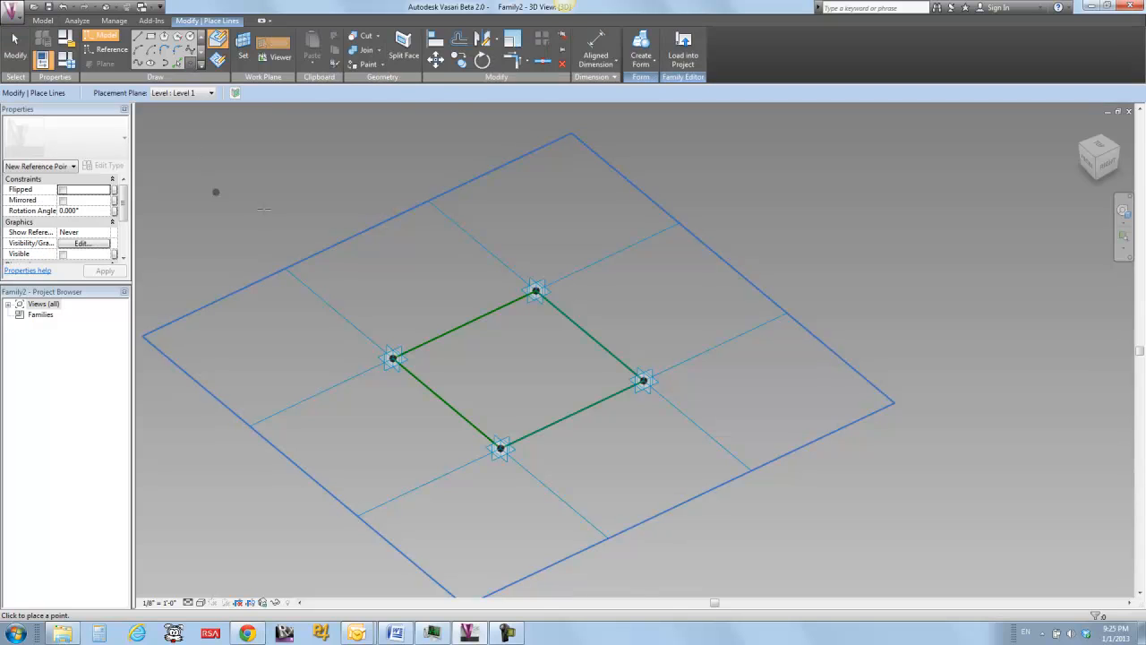
pyautogui.click(243, 45)
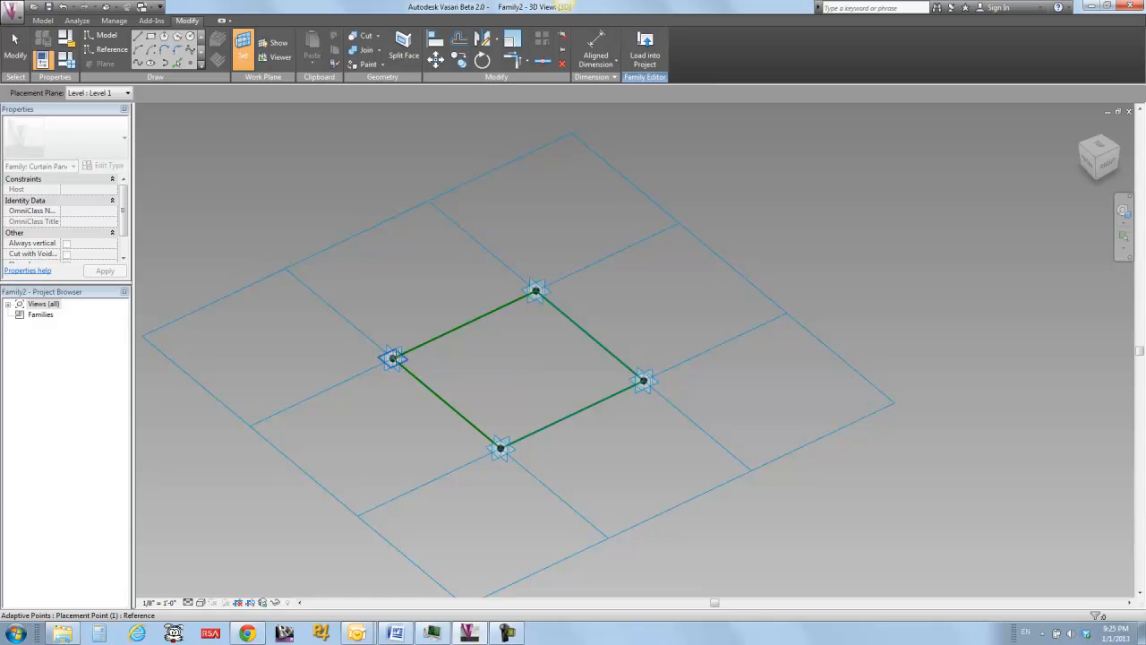
pyautogui.click(381, 358)
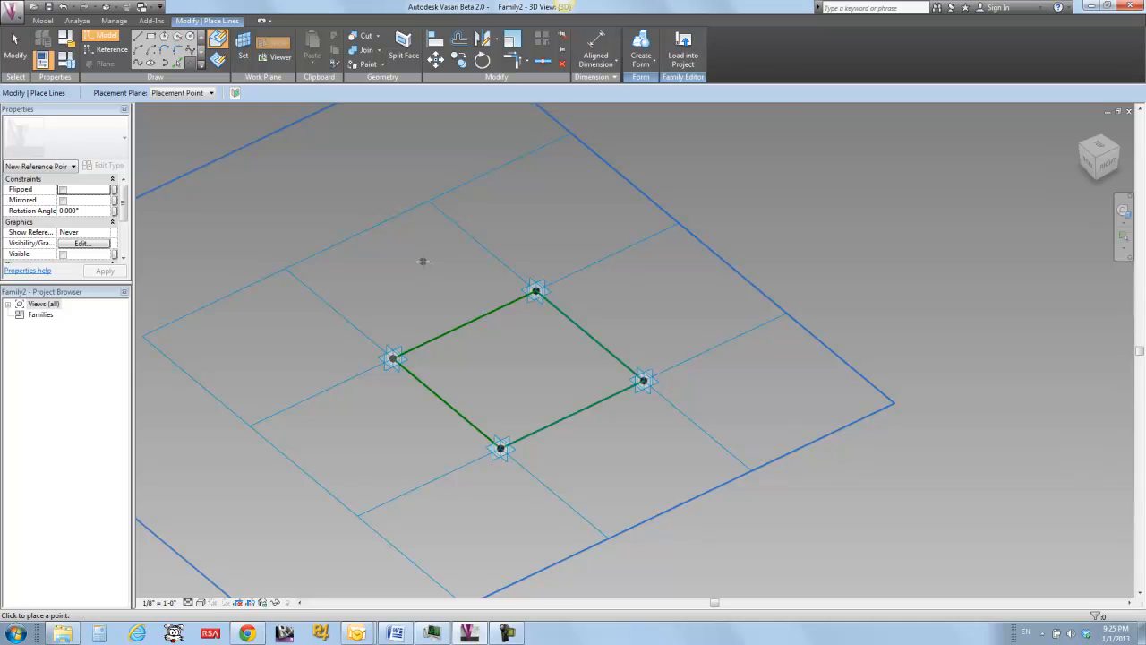
pyautogui.press('Escape')
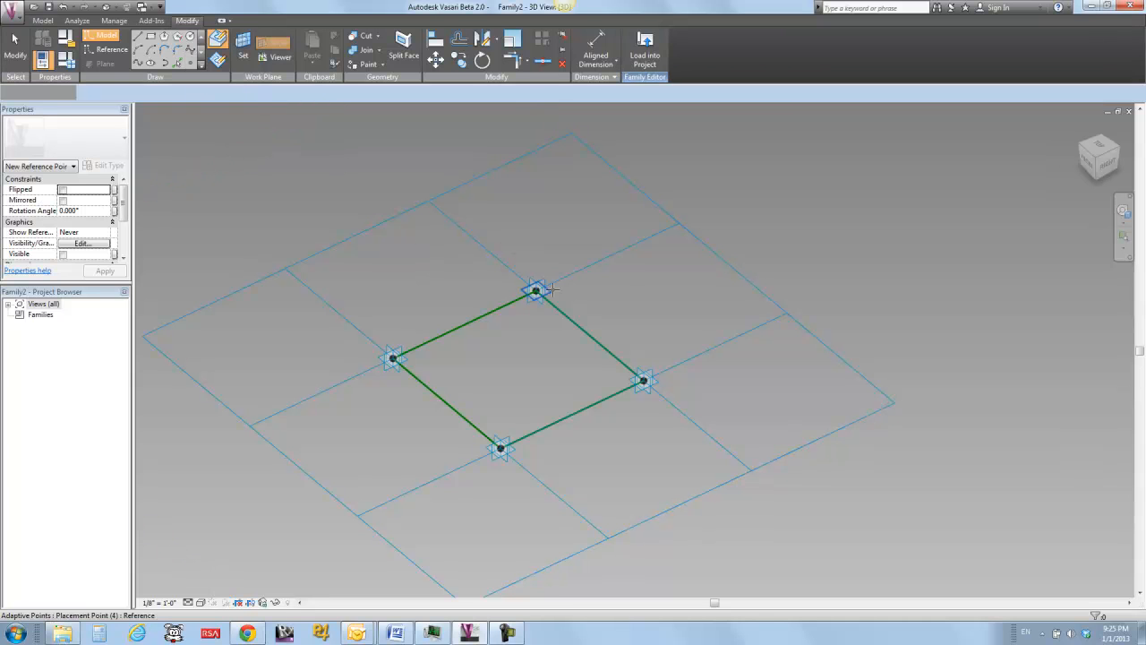
# Step: Place reference points on placement points 4 and 3, each hosted on its own horizontal reference plane
pyautogui.press('Return')
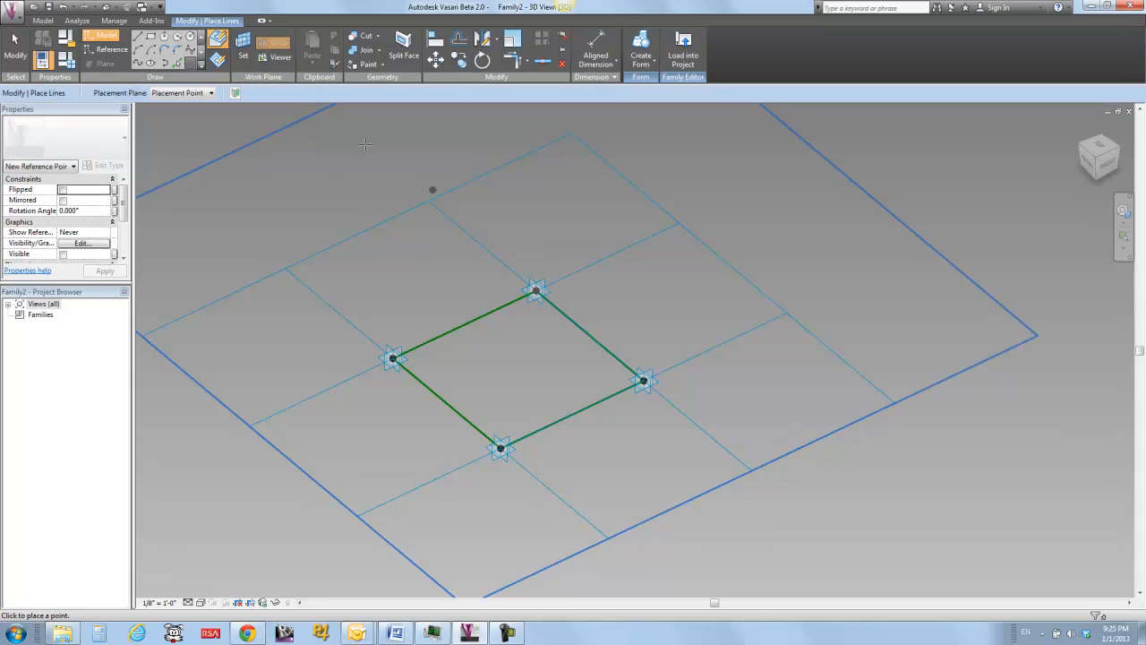
pyautogui.press('Escape')
pyautogui.press('Escape')
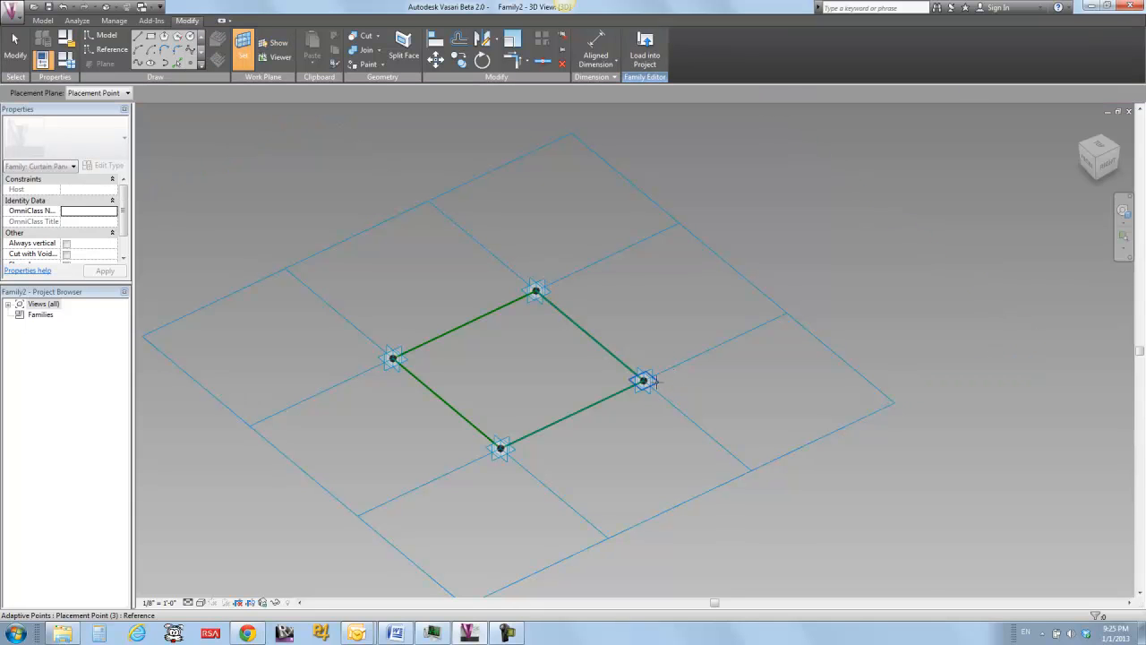
pyautogui.press('Return')
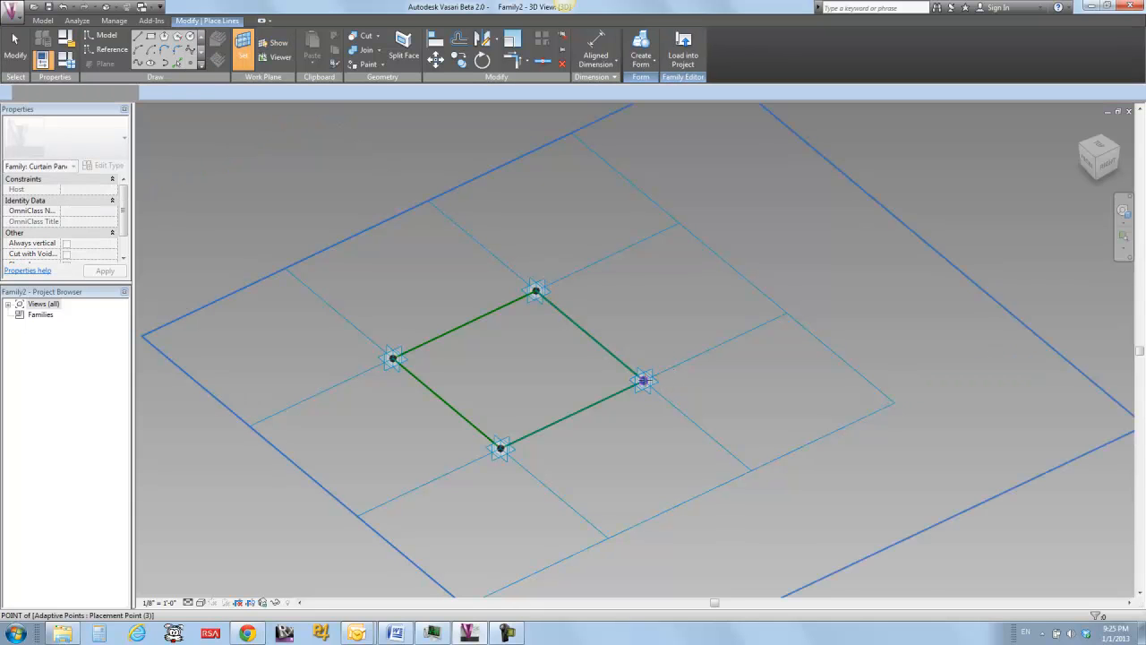
pyautogui.press('Escape')
pyautogui.press('Escape')
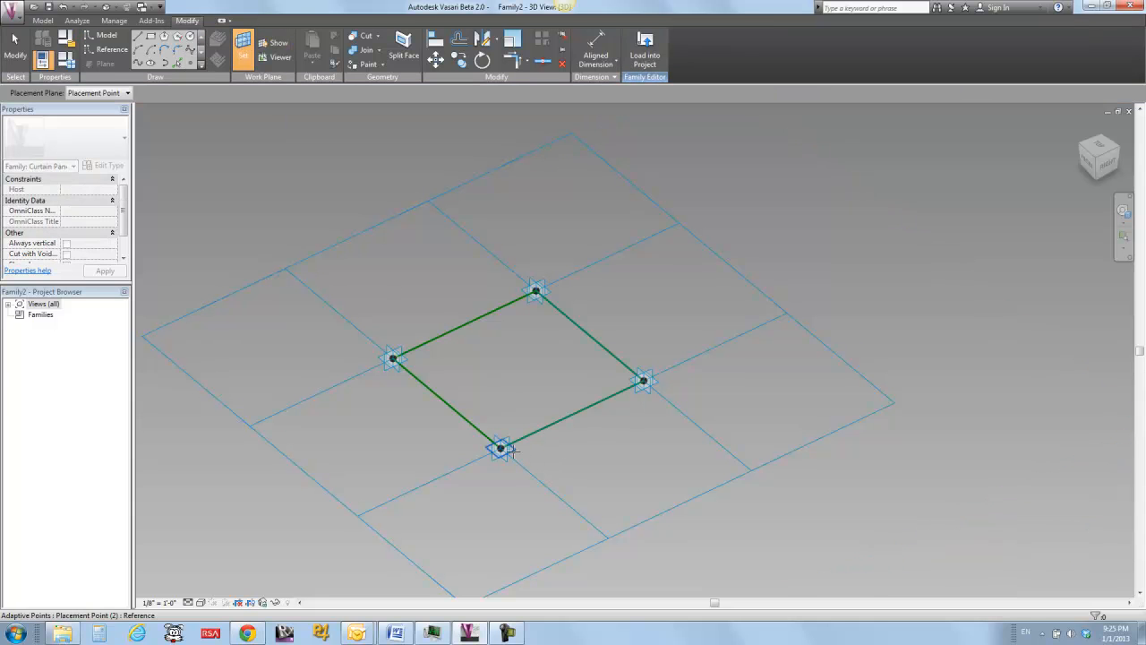
# Step: Place a reference point on placement point 2, hosted on that point's horizontal reference plane
pyautogui.press('Return')
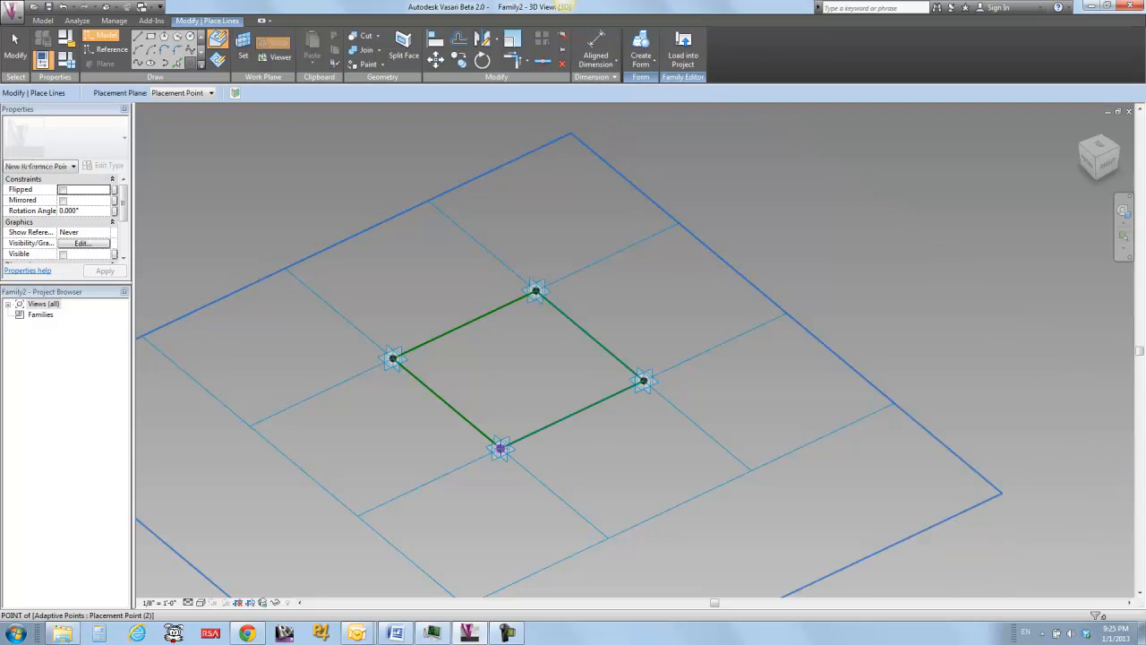
pyautogui.press('Escape')
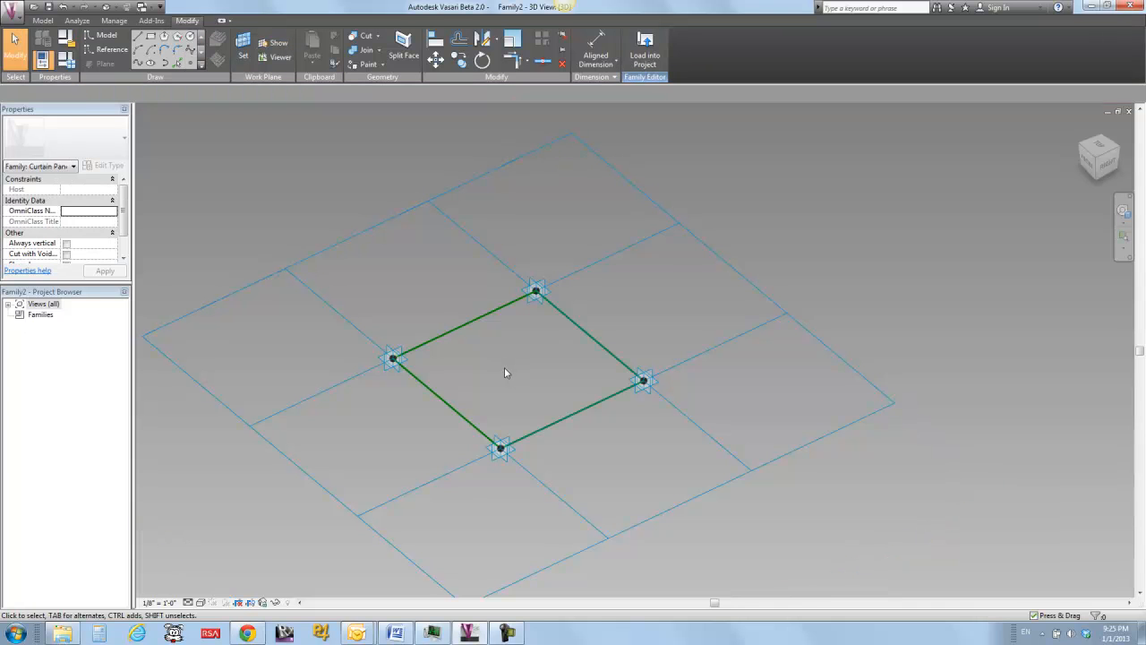
# Step: Filter the selection down to only the four hosted reference points and set their offset to 10'
pyautogui.moveTo(307, 158); pyautogui.dragTo(707, 497)
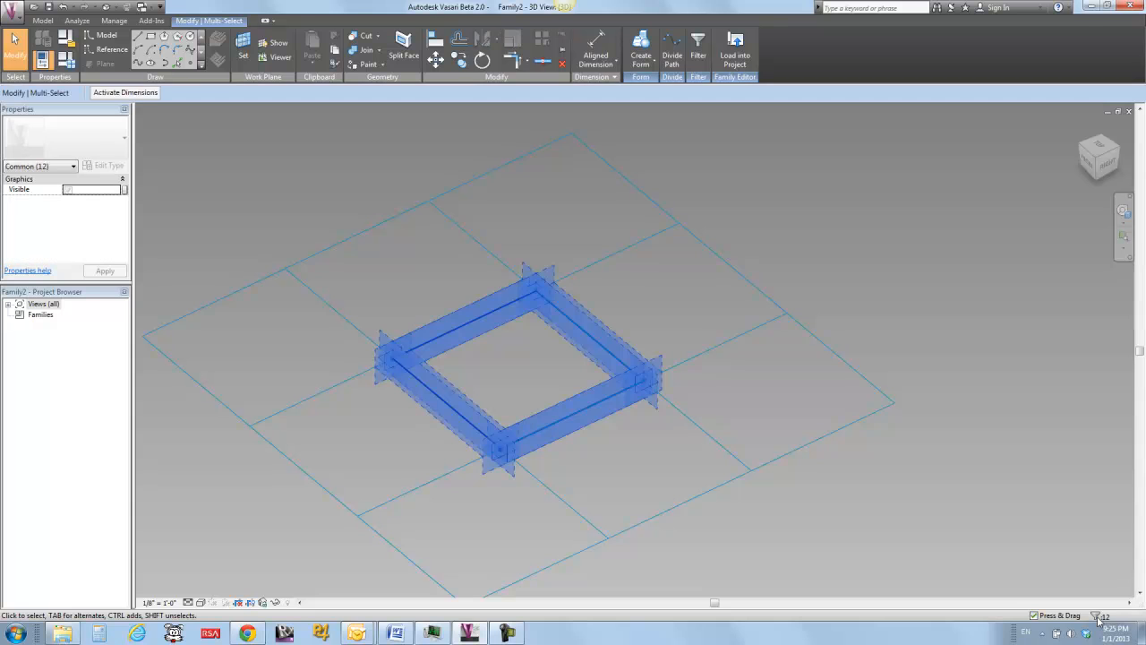
pyautogui.click(1097, 616)
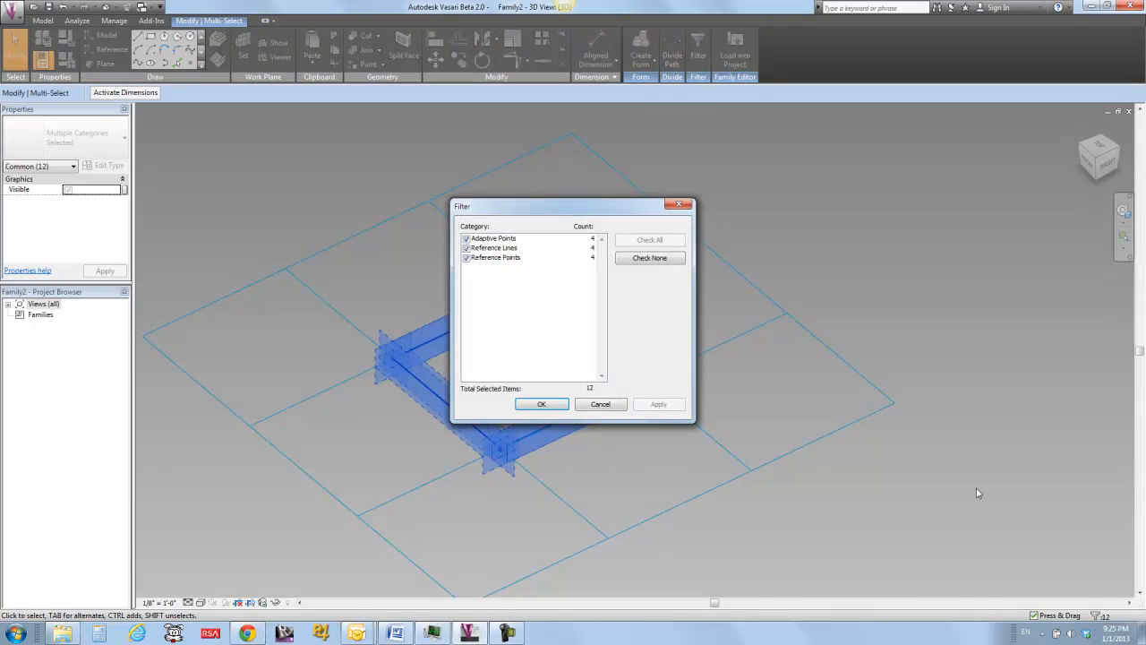
pyautogui.click(466, 248)
pyautogui.click(466, 238)
pyautogui.click(519, 403)
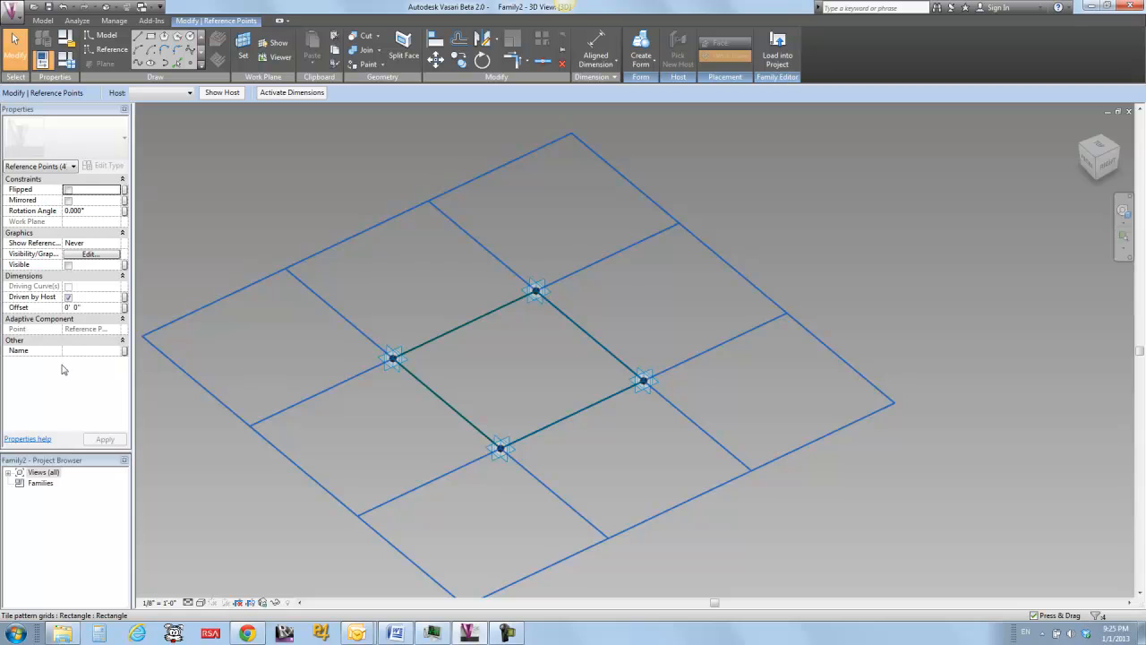
pyautogui.click(97, 309)
pyautogui.write('10')
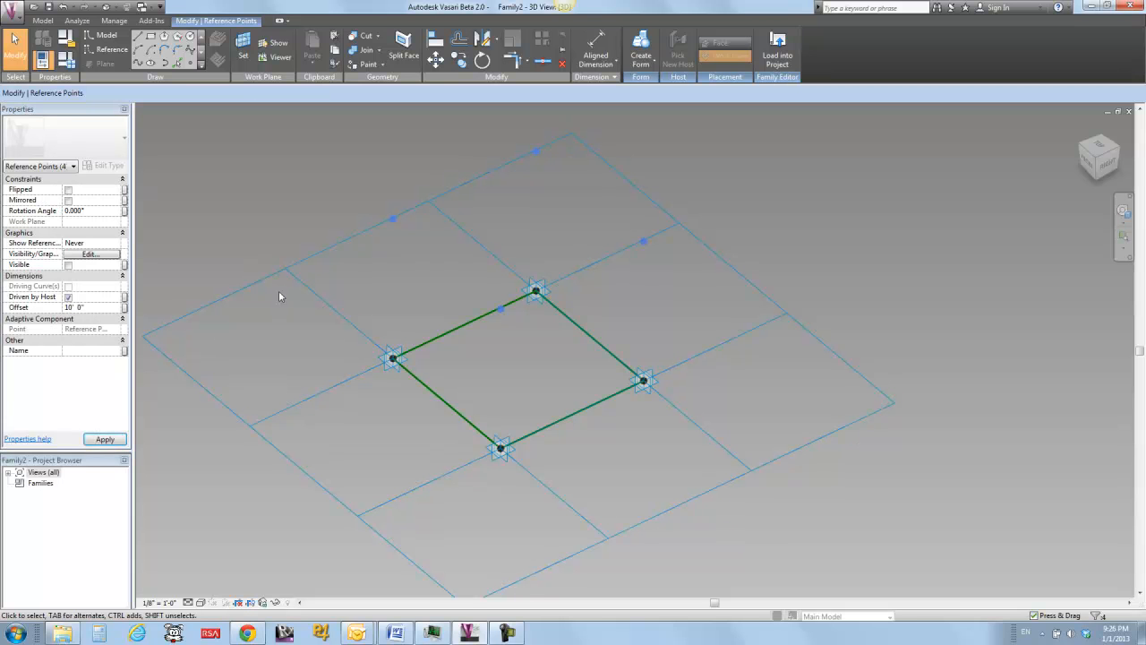
# Step: Associate the four points' offset with a new type-based family parameter named thickness
pyautogui.click(124, 308)
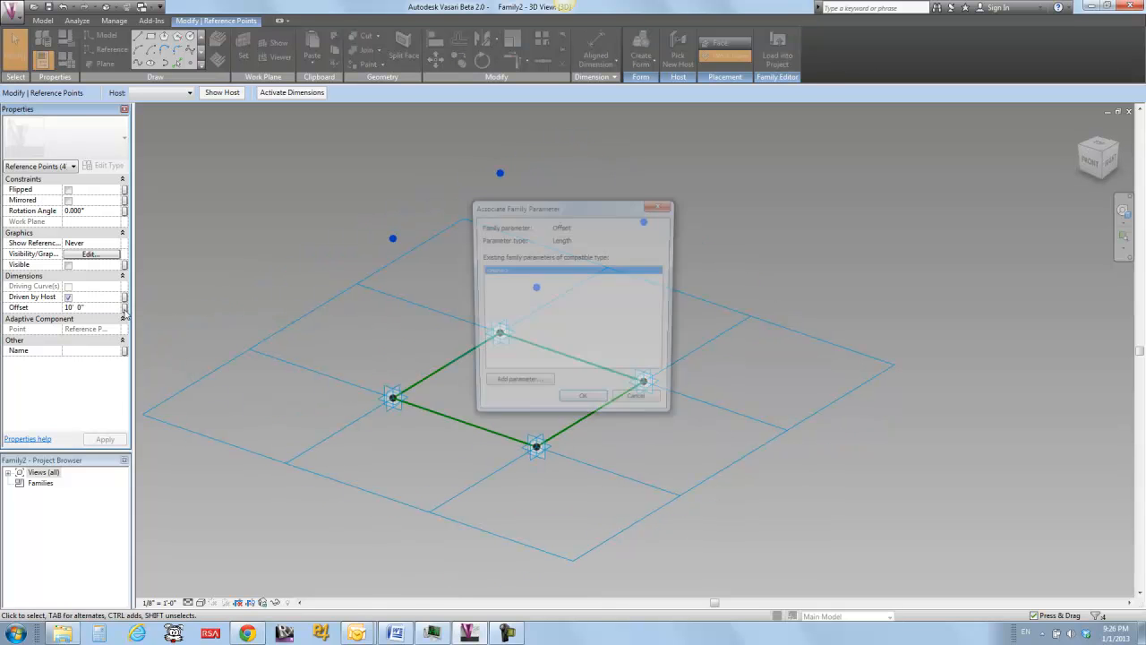
pyautogui.click(493, 388)
pyautogui.write('thickness')
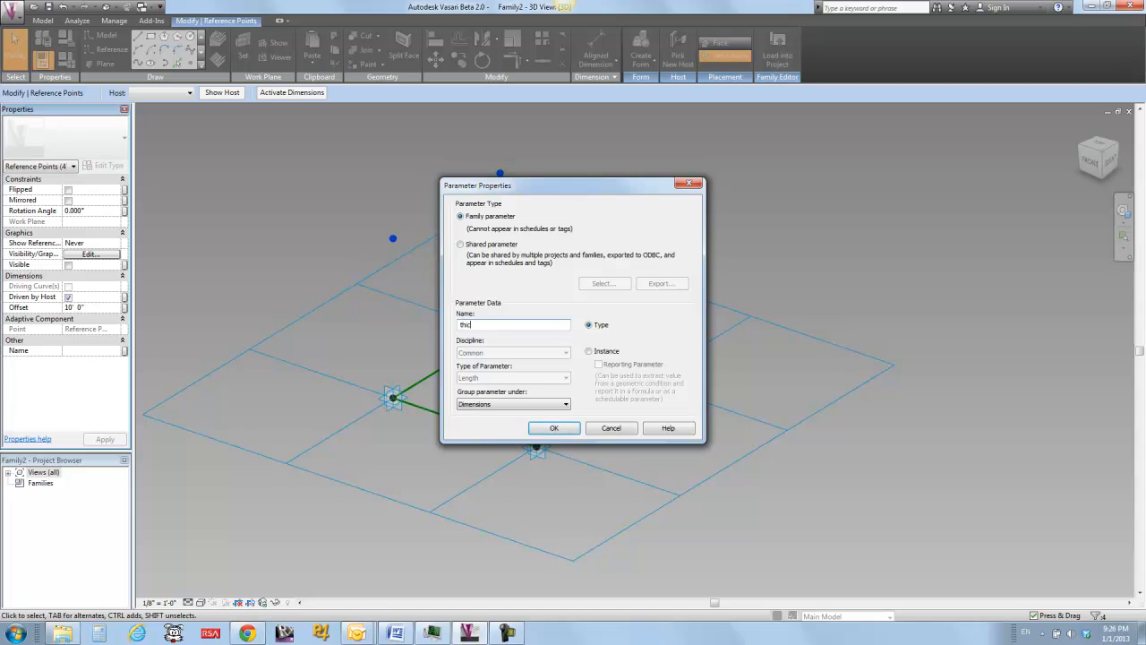
pyautogui.click(553, 428)
pyautogui.click(584, 406)
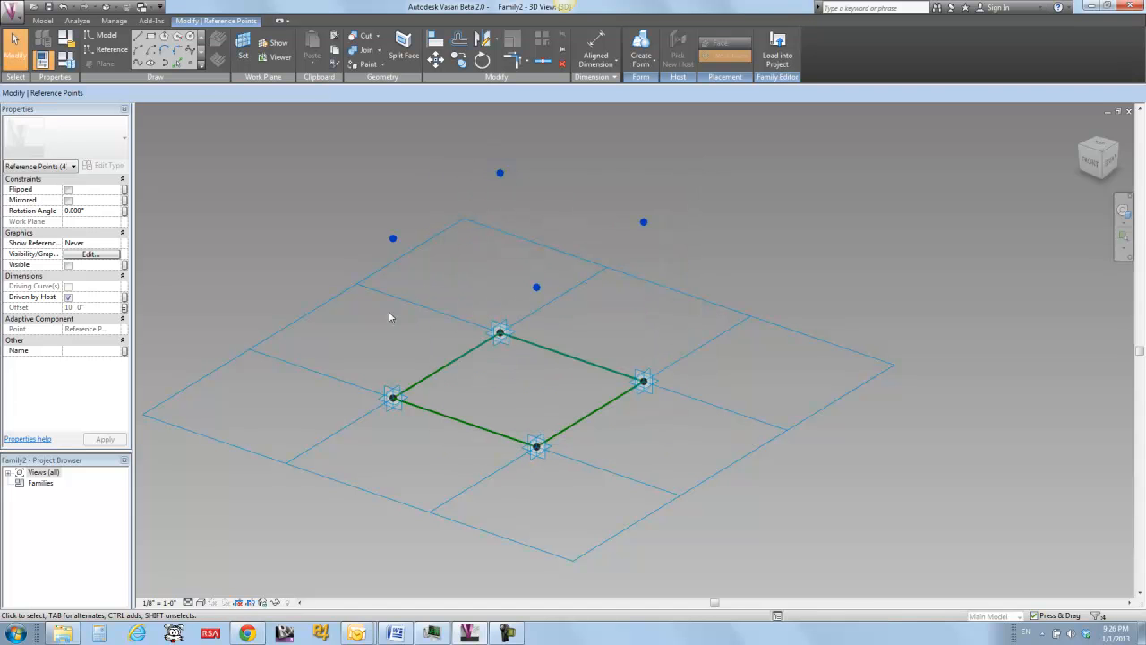
# Step: Connect the four raised reference points with a closed loop of reference lines, using 3D snapping
pyautogui.keyDown('shift'); pyautogui.moveTo(408, 374); pyautogui.dragTo(442, 351, button='middle'); pyautogui.keyUp('shift')
pyautogui.click(106, 49)
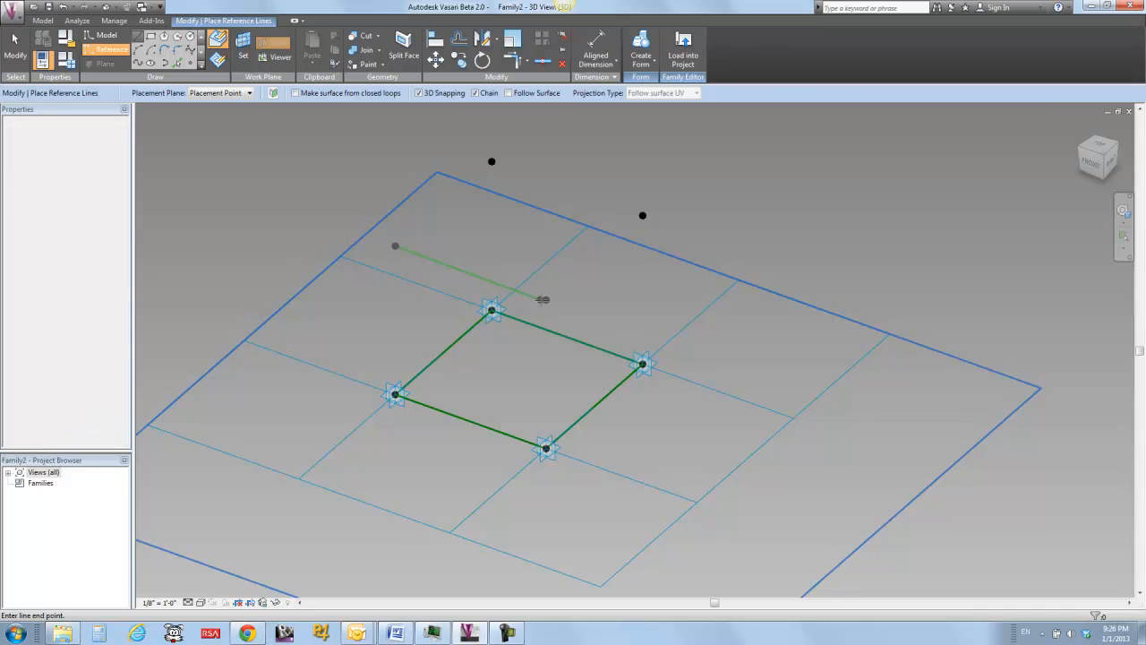
pyautogui.click(546, 299)
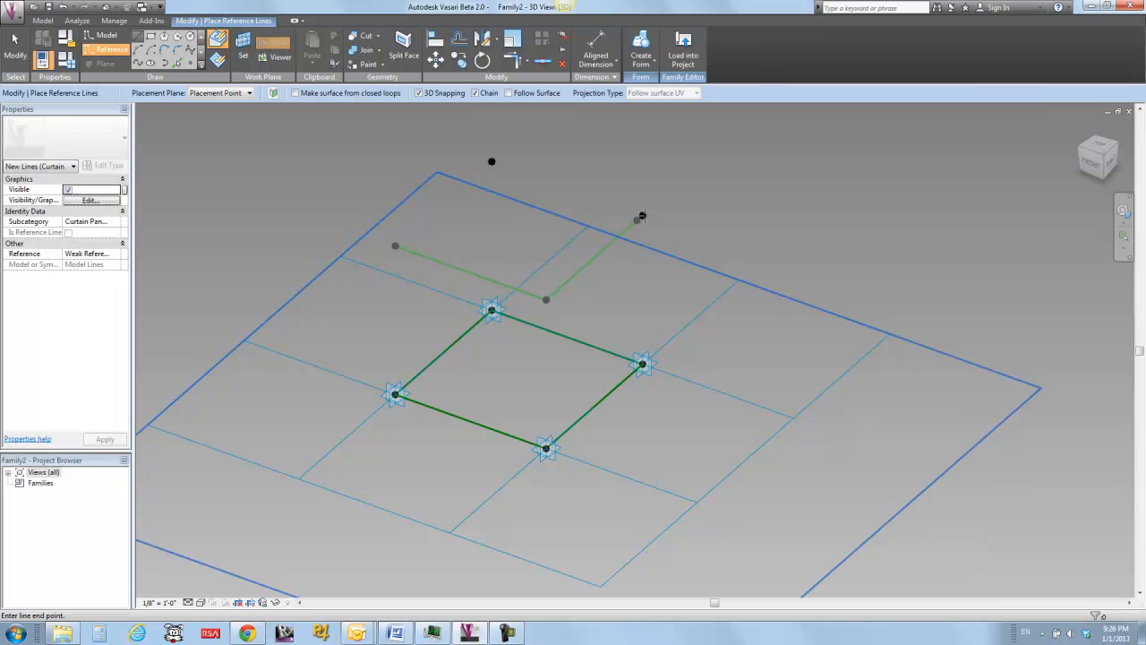
pyautogui.click(642, 215)
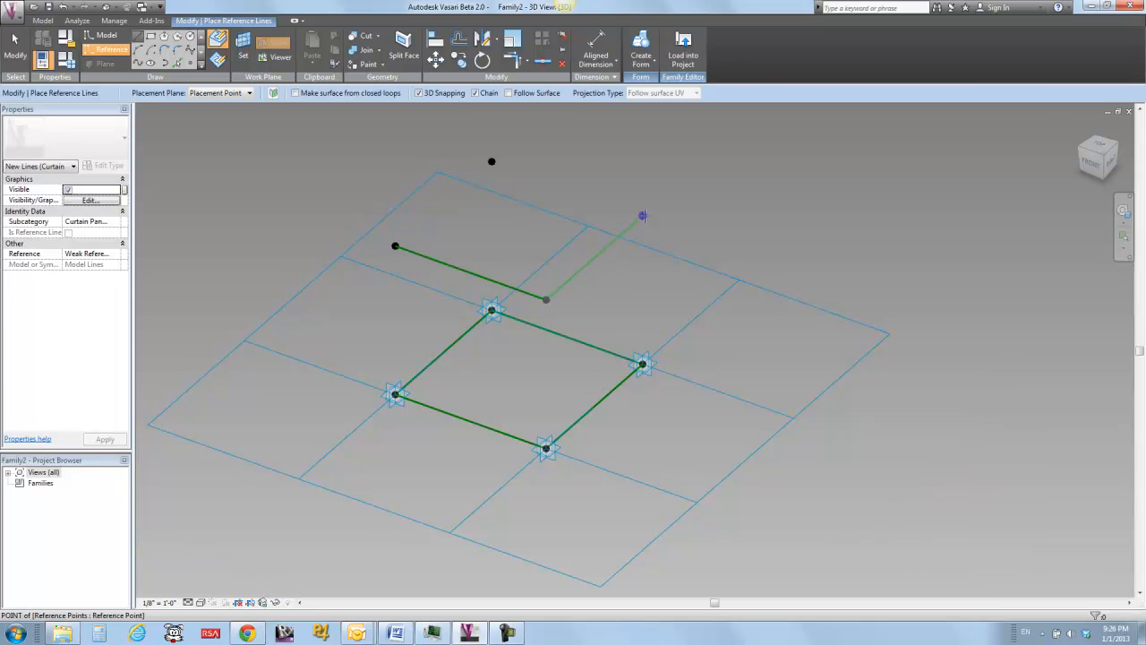
pyautogui.click(491, 161)
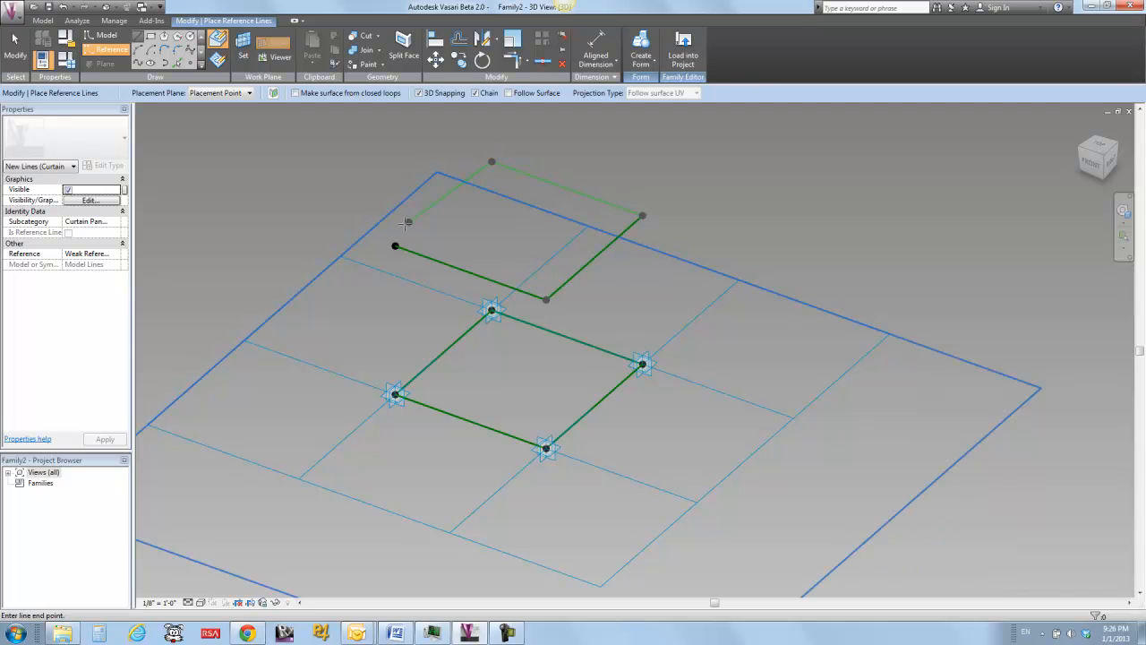
pyautogui.click(476, 243)
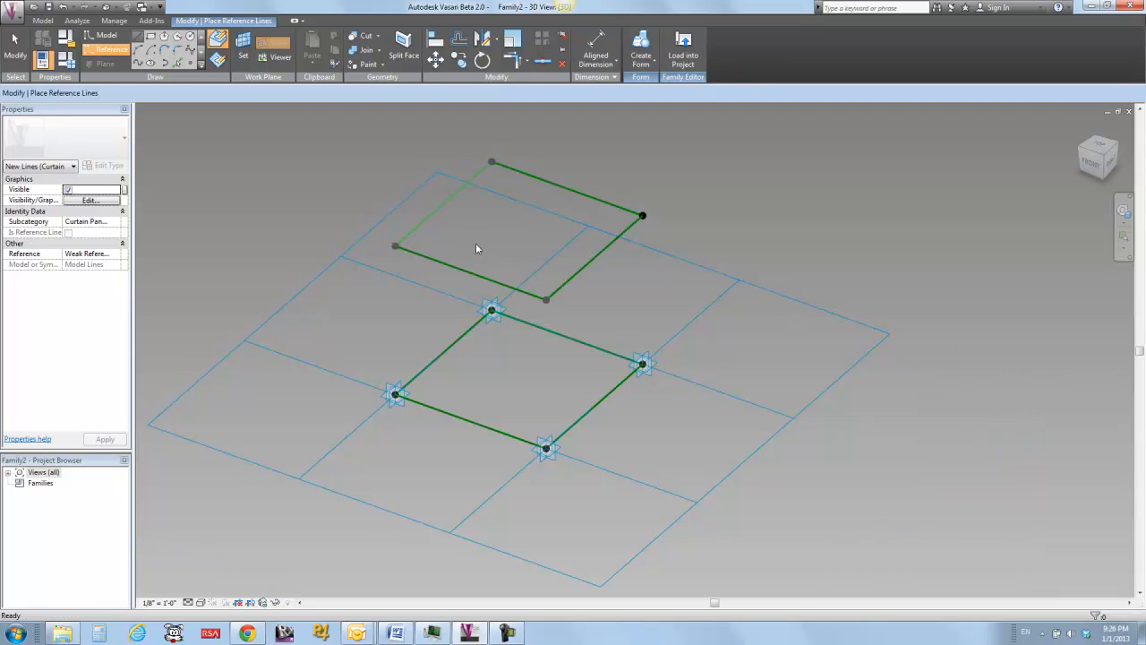
pyautogui.press('Escape')
pyautogui.press('Escape')
# Step: Create a solid form between the raised reference-line loop and the base reference-line loop
pyautogui.keyDown('shift'); pyautogui.moveTo(478, 296); pyautogui.dragTo(484, 263, button='middle'); pyautogui.keyUp('shift')
pyautogui.click(484, 263)
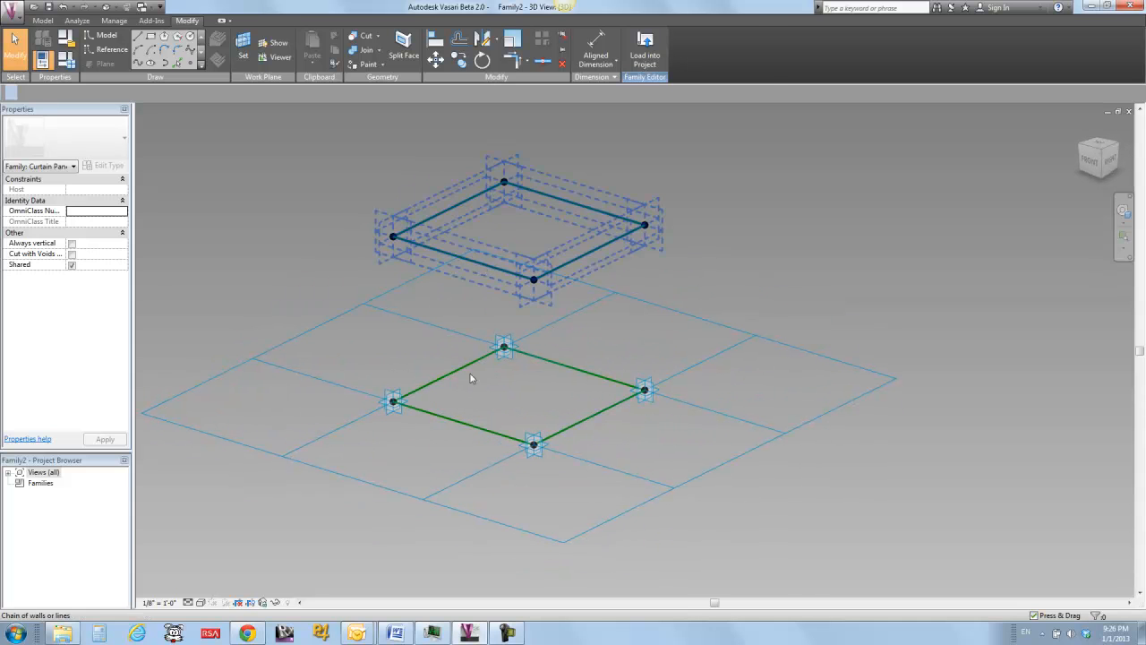
pyautogui.press('Tab')
pyautogui.keyDown('ctrl'); pyautogui.click(460, 419); pyautogui.keyUp('ctrl')
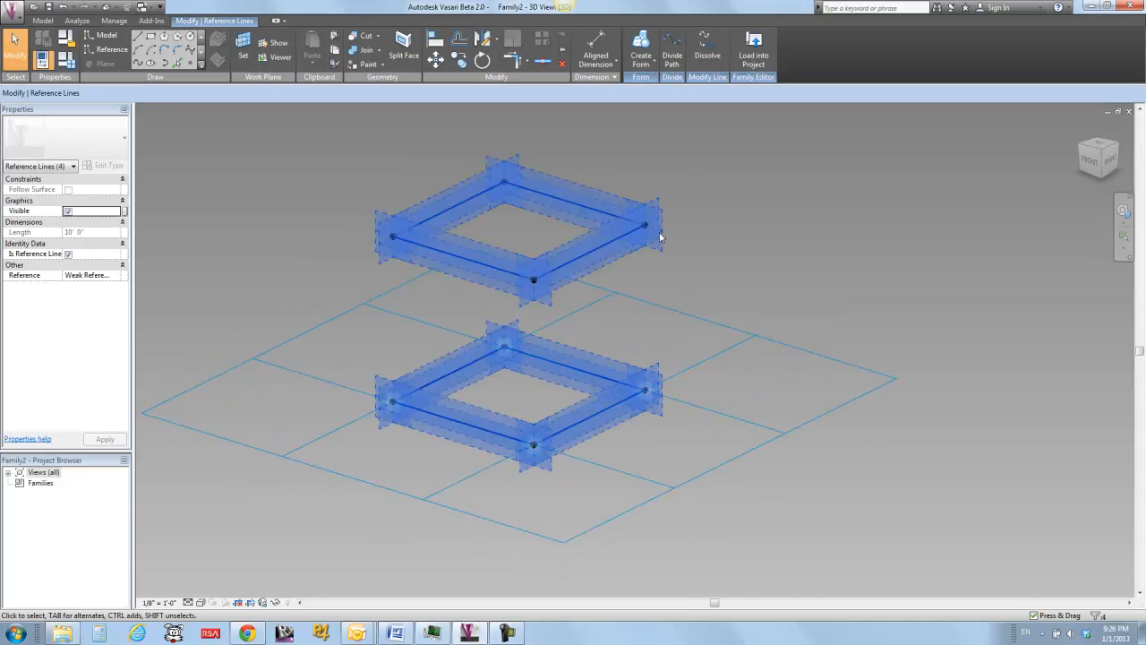
pyautogui.click(641, 49)
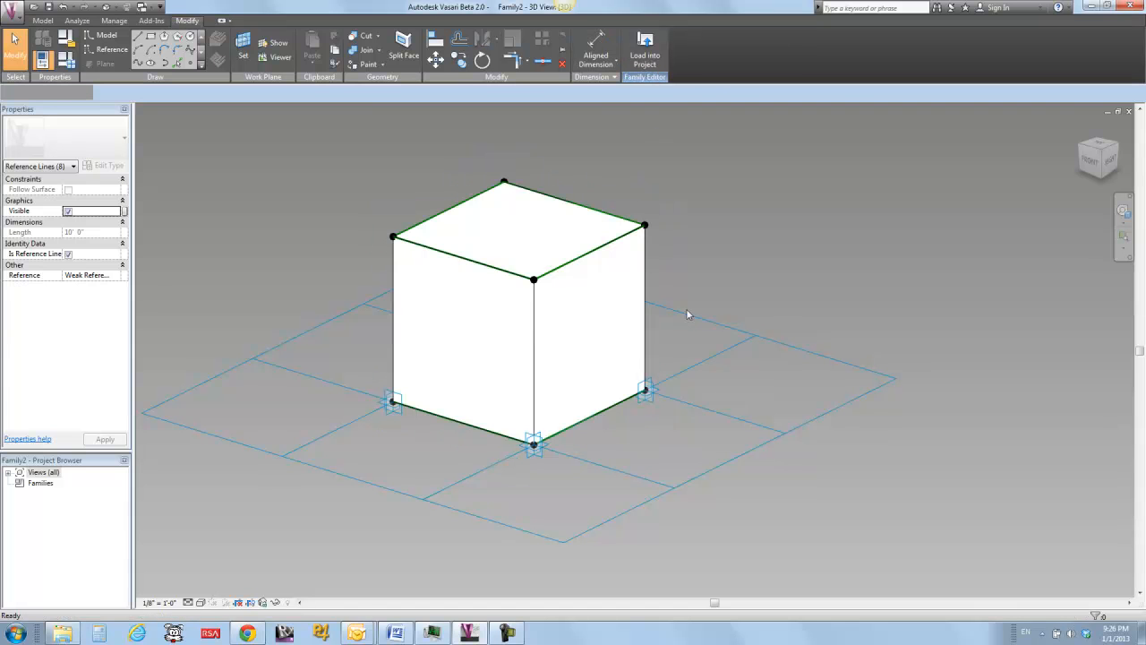
# Step: Load the panel family into SpaceFrameHosted.rfa and apply Family2 as the pattern of the divided surface
pyautogui.click(644, 49)
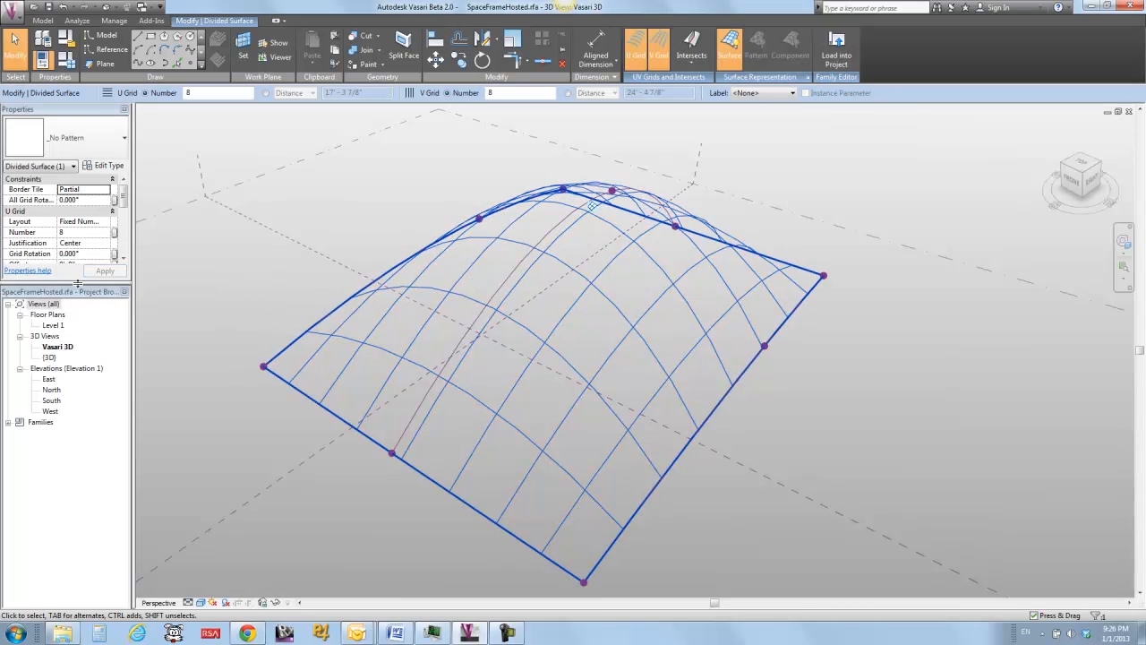
pyautogui.moveTo(77, 283); pyautogui.dragTo(77, 427)
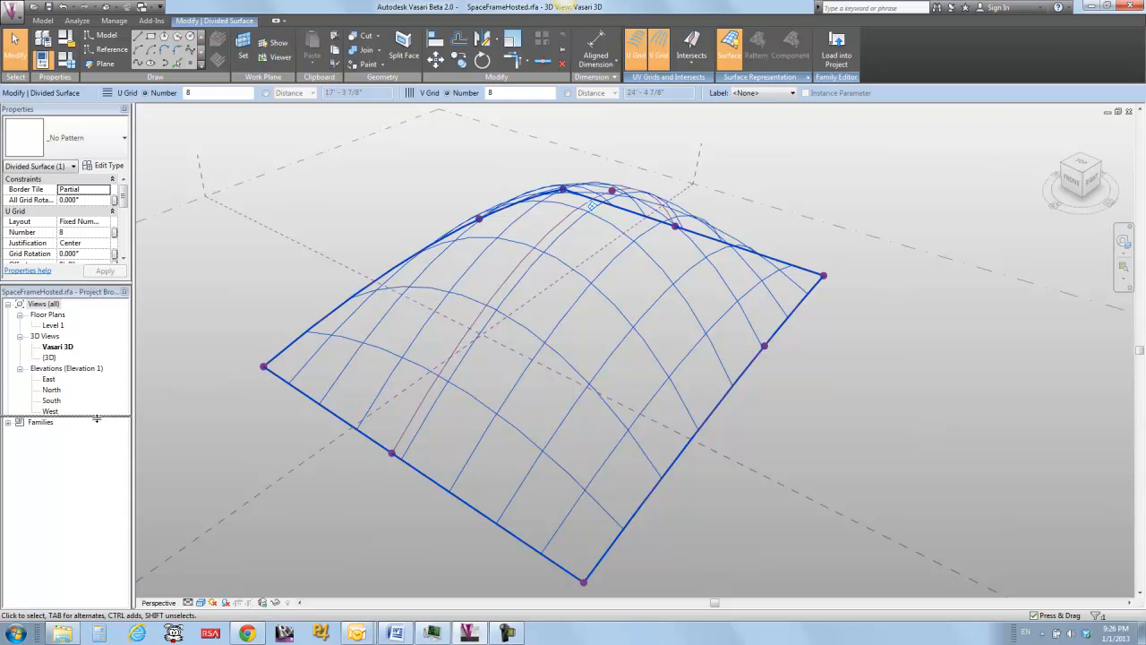
pyautogui.click(102, 137)
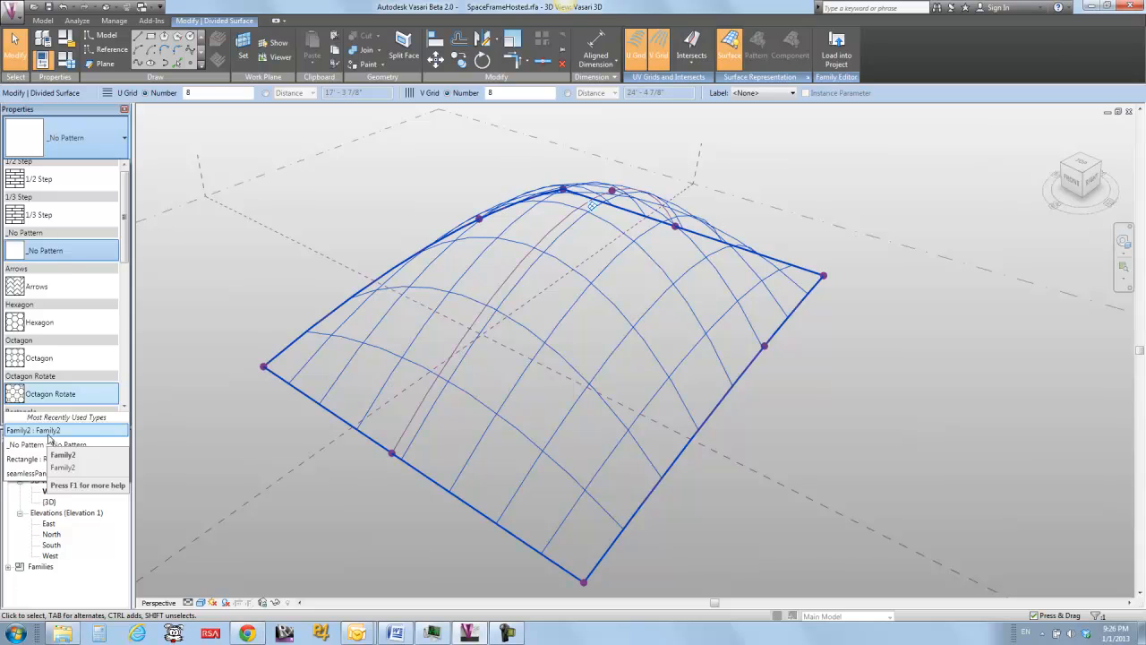
pyautogui.click(50, 433)
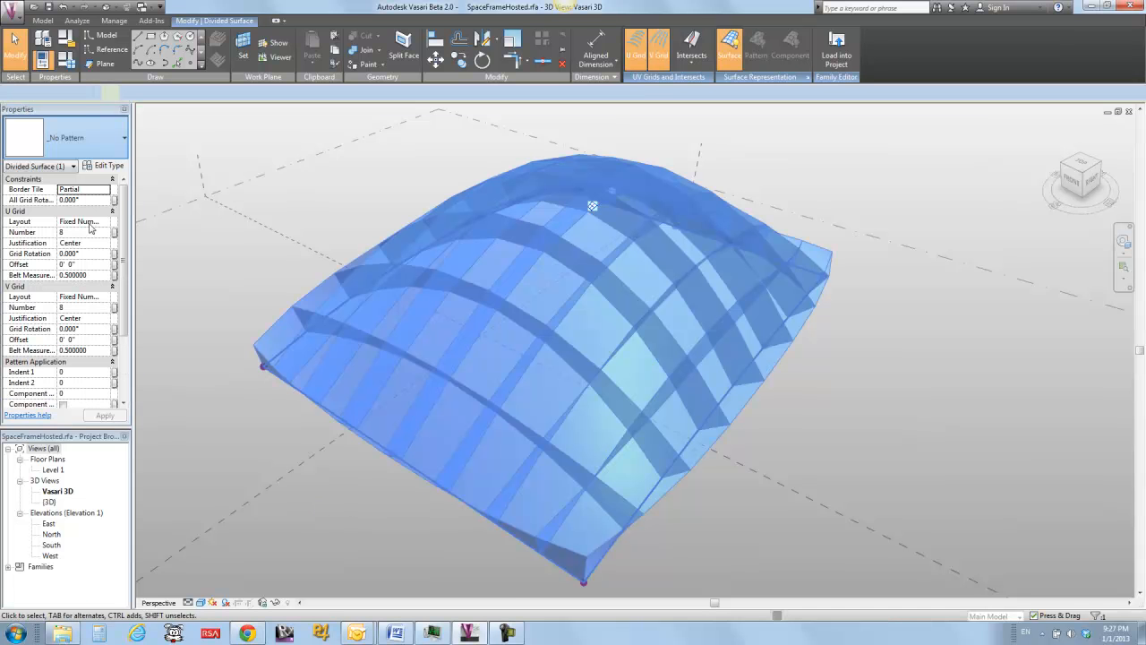
pyautogui.click(241, 430)
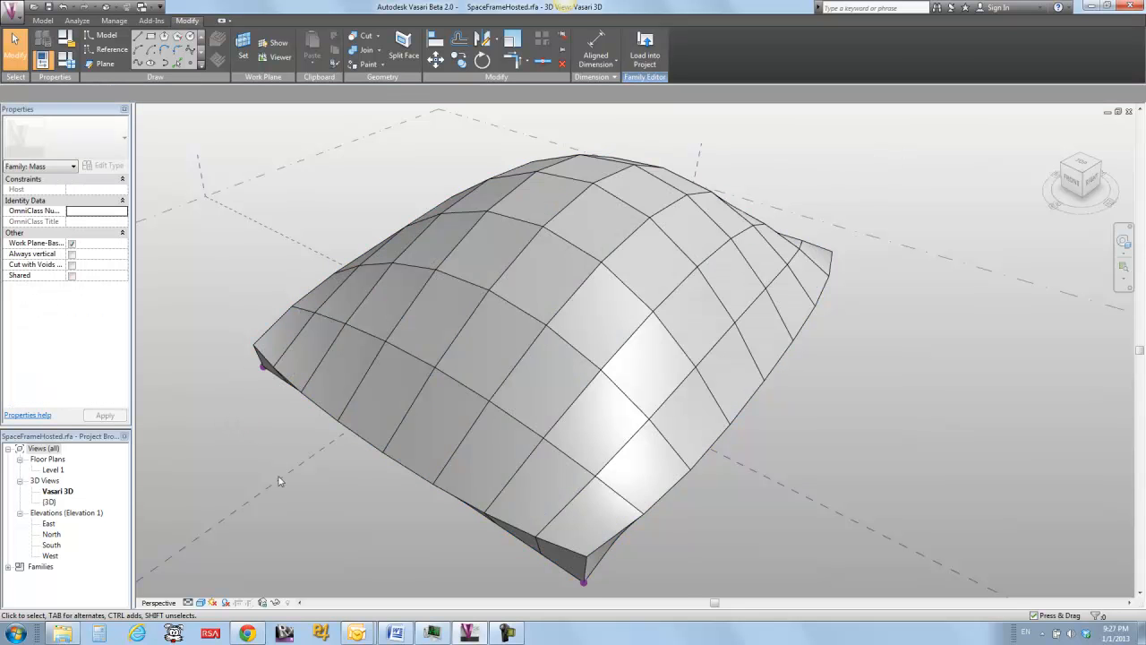
pyautogui.keyDown('shift'); pyautogui.moveTo(391, 533); pyautogui.dragTo(391, 455, button='middle'); pyautogui.keyUp('shift')
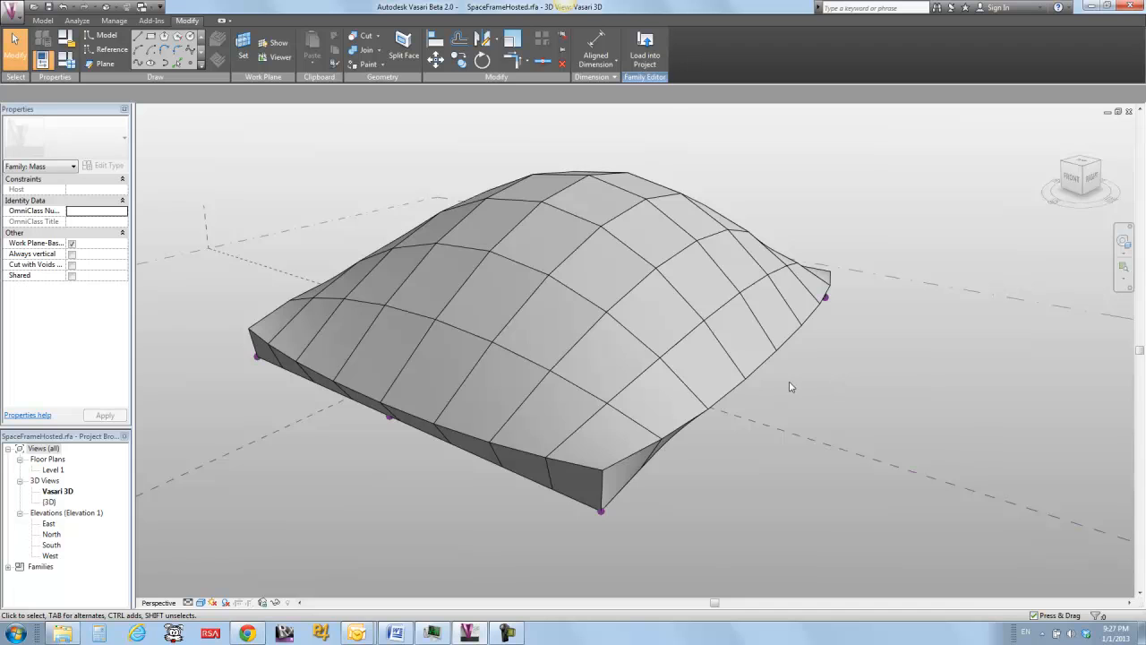
# Step: Return to the Family2 panel family and delete the solid form
pyautogui.hotkey('ctrl', 'Tab')
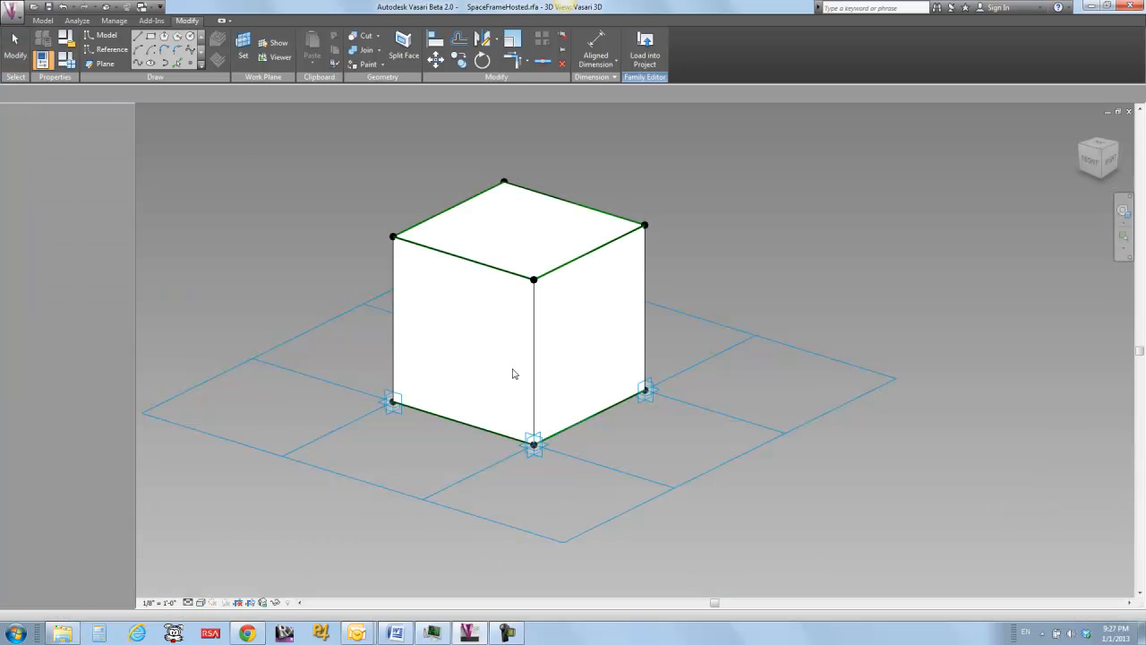
pyautogui.click(564, 331)
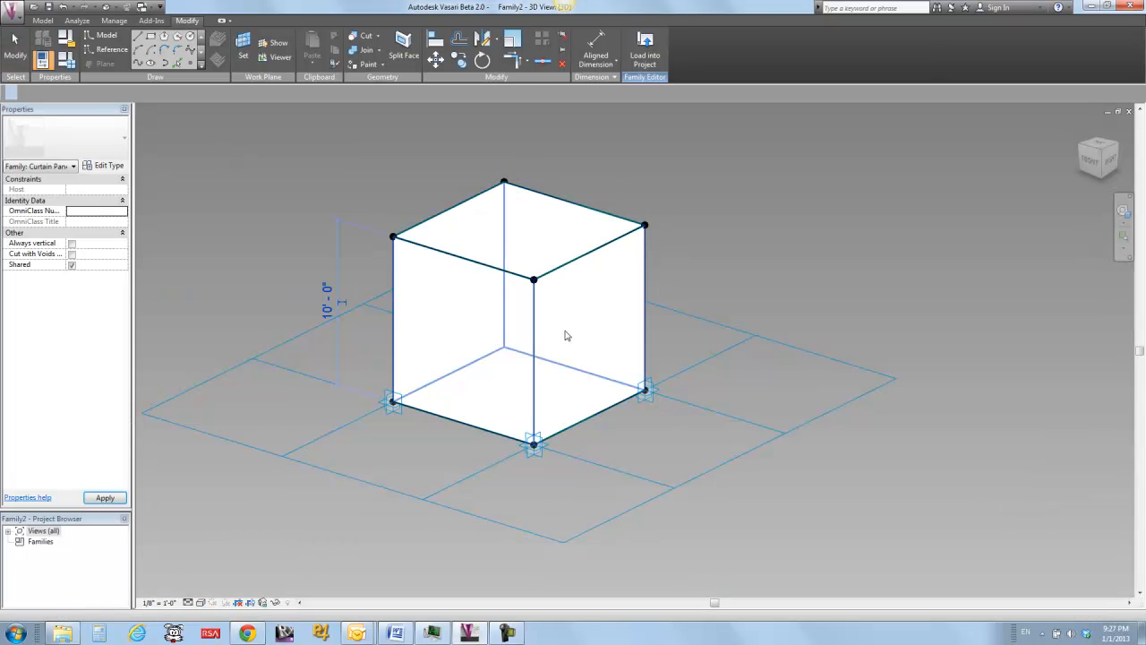
pyautogui.press('Delete')
# Step: Convert the raised loop's four reference lines into model lines by turning off Is Reference Line
pyautogui.moveTo(574, 330)
pyautogui.keyDown('shift'); pyautogui.mouseDown(button='middle')
pyautogui.moveTo(592, 323)
pyautogui.moveTo(589, 339)
pyautogui.mouseUp(button='middle'); pyautogui.keyUp('shift')
pyautogui.press('Tab')
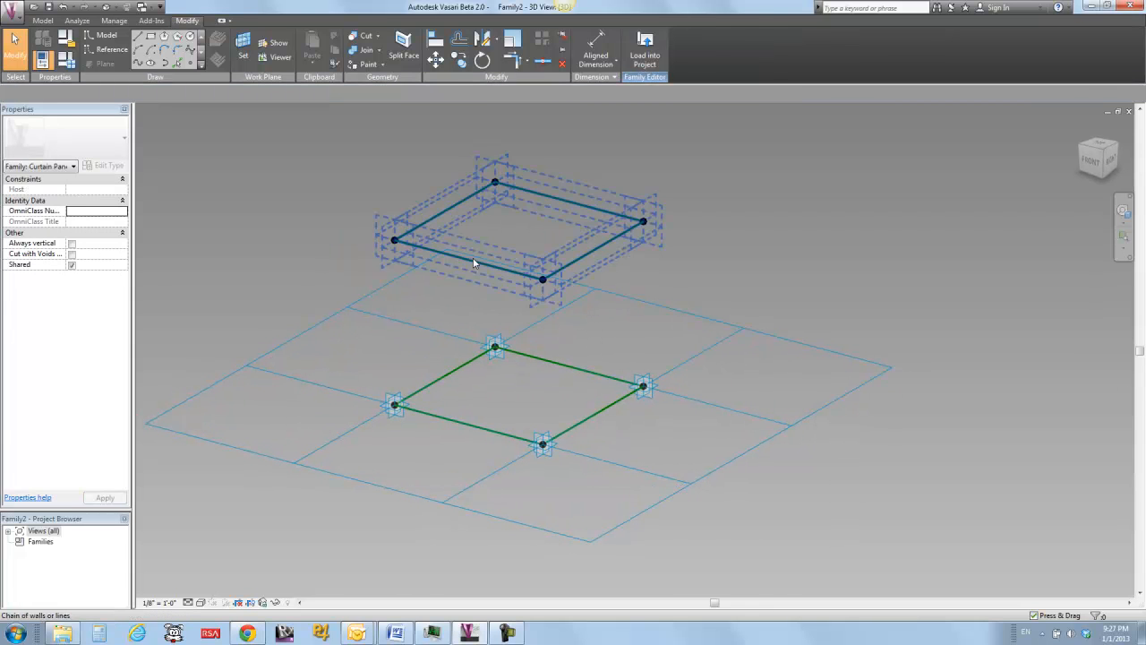
pyautogui.click(470, 248)
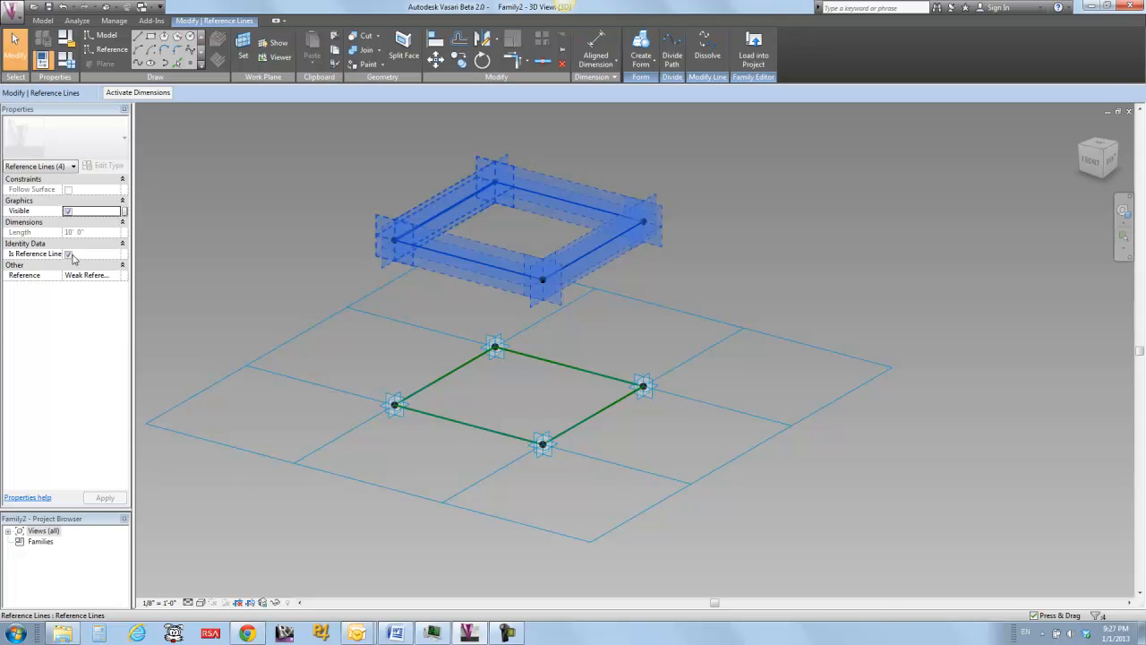
pyautogui.click(71, 254)
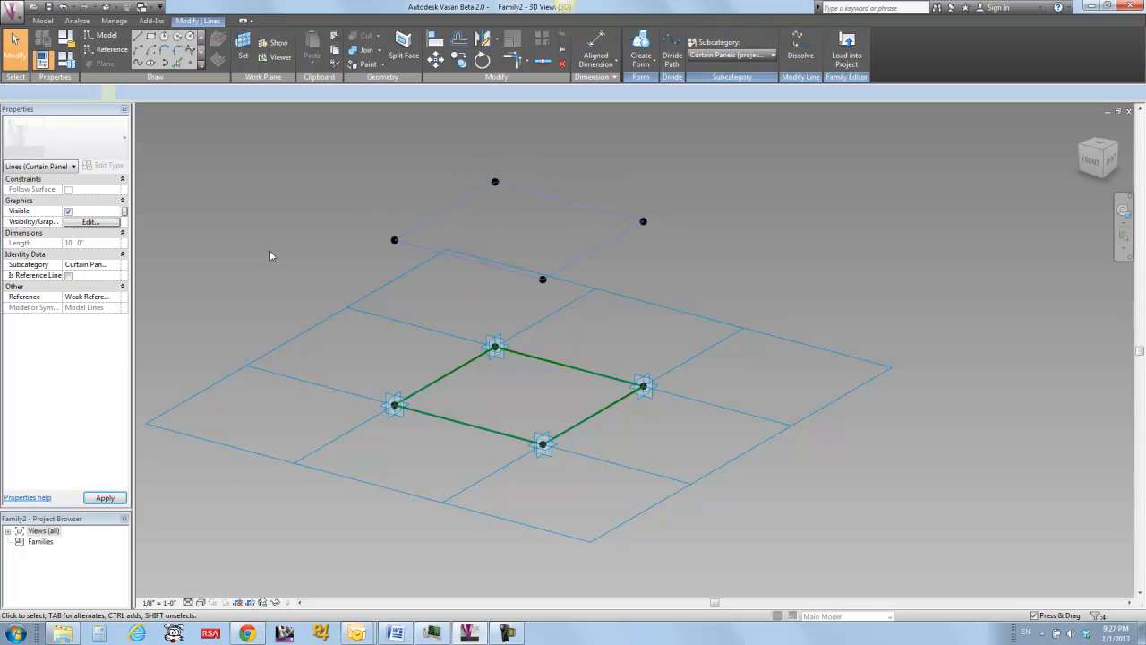
pyautogui.click(224, 274)
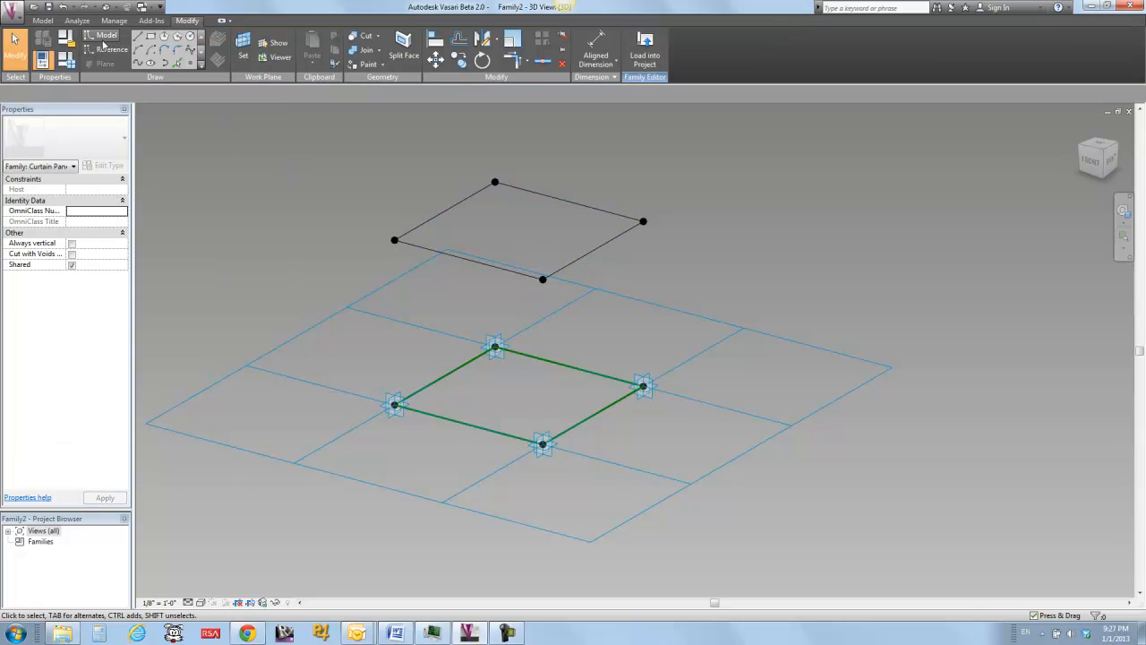
# Step: Draw a model line across the base square, joining the midpoints of two opposite reference lines
pyautogui.click(165, 36)
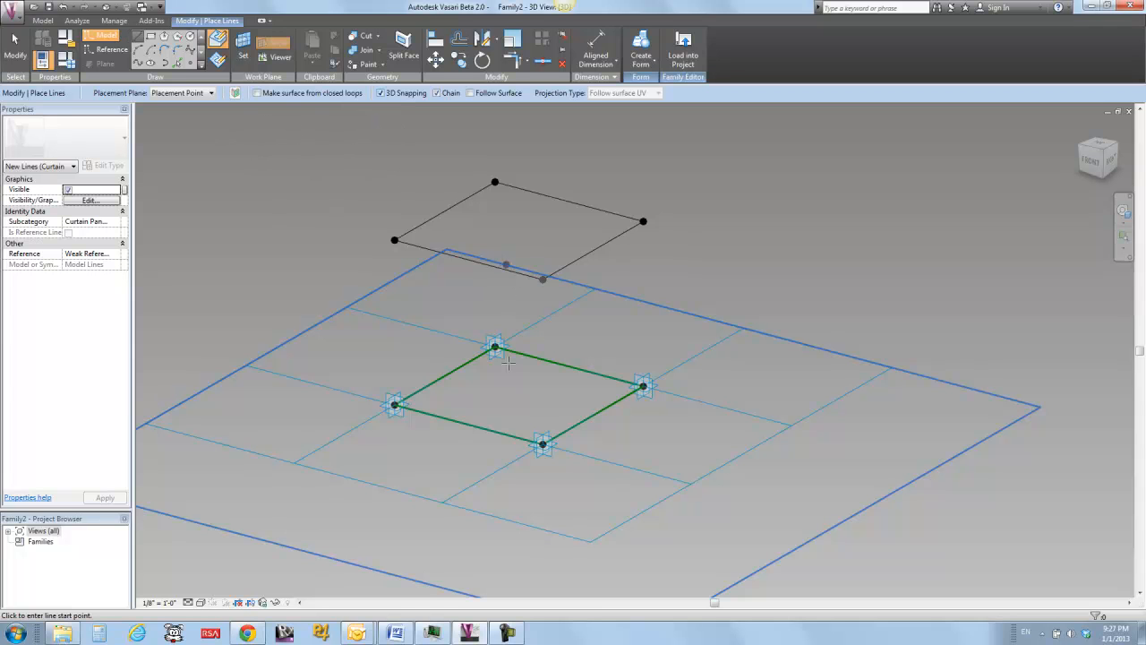
pyautogui.click(445, 376)
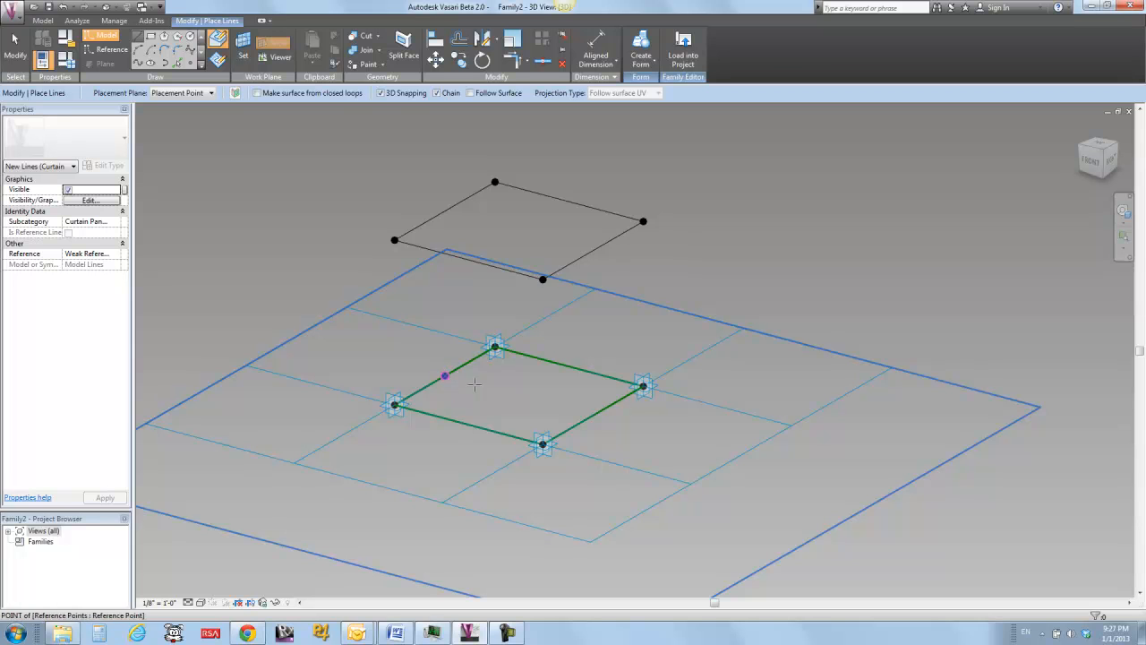
pyautogui.click(592, 414)
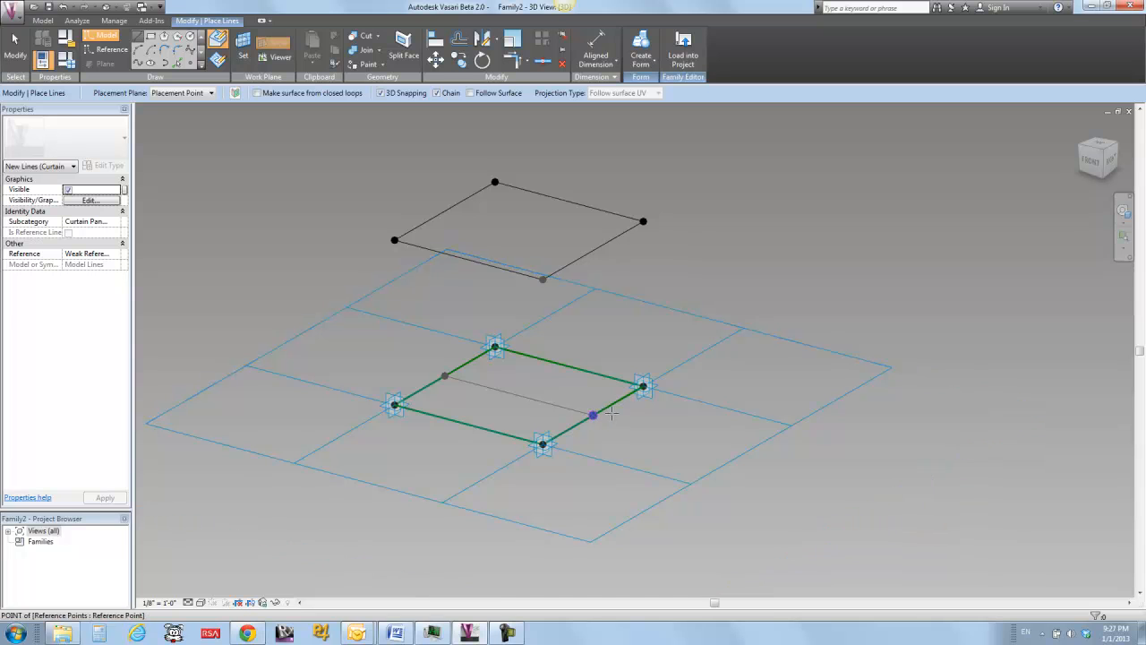
pyautogui.press('Escape')
pyautogui.press('Escape')
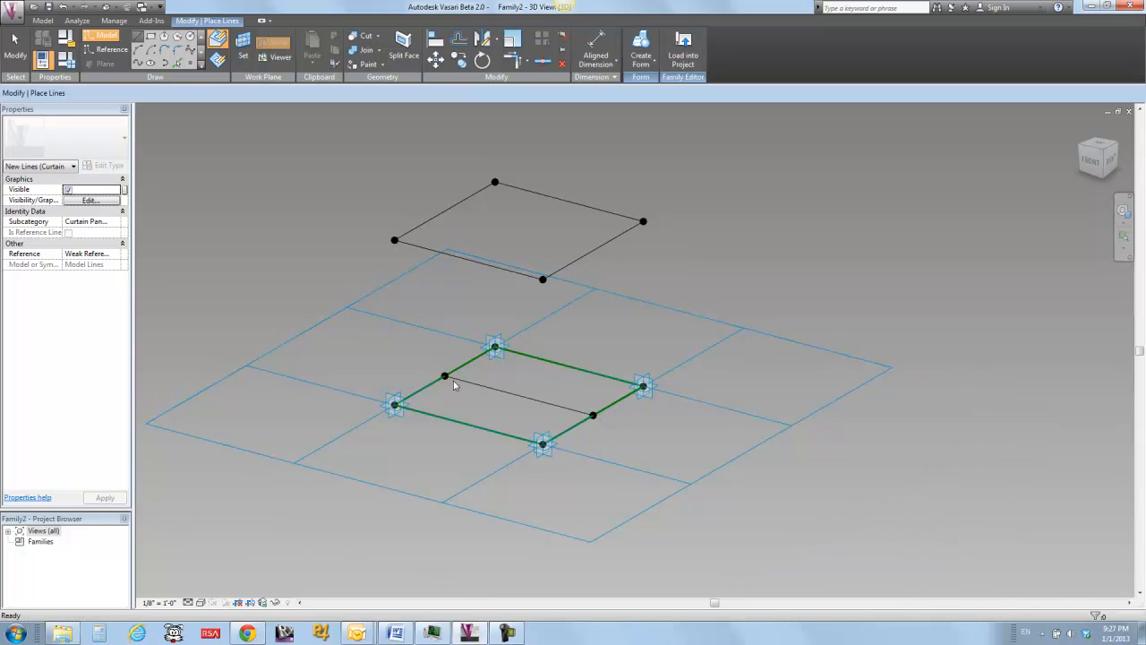
# Step: Draw chained model lines from one raised corner to the base cross line's midpoint and up to the diagonally opposite corner
pyautogui.click(394, 240)
pyautogui.click(518, 395)
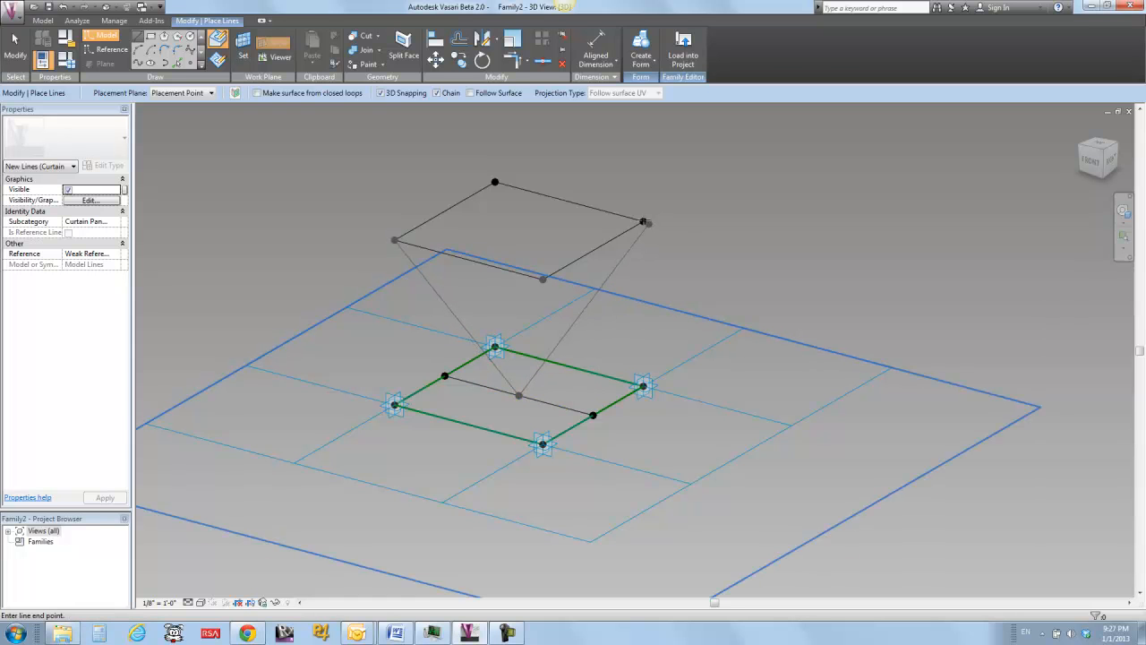
pyautogui.click(643, 221)
pyautogui.press('Escape')
pyautogui.press('Escape')
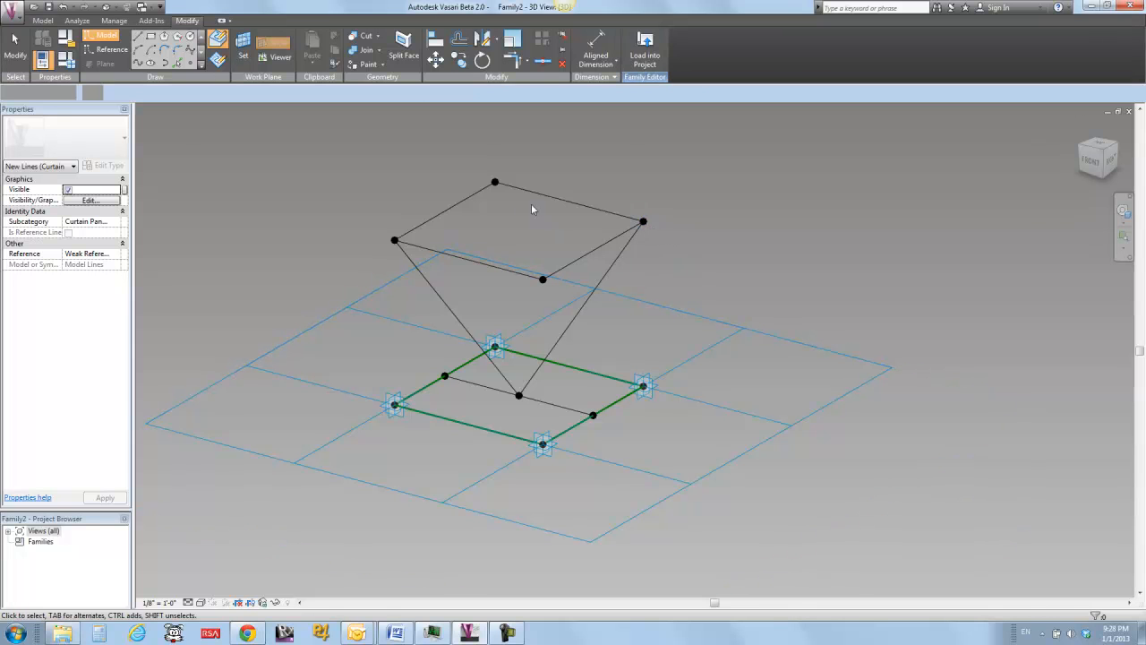
# Step: Draw chained model lines linking the remaining two raised corners through the midpoint of the base cross line
pyautogui.click(102, 35)
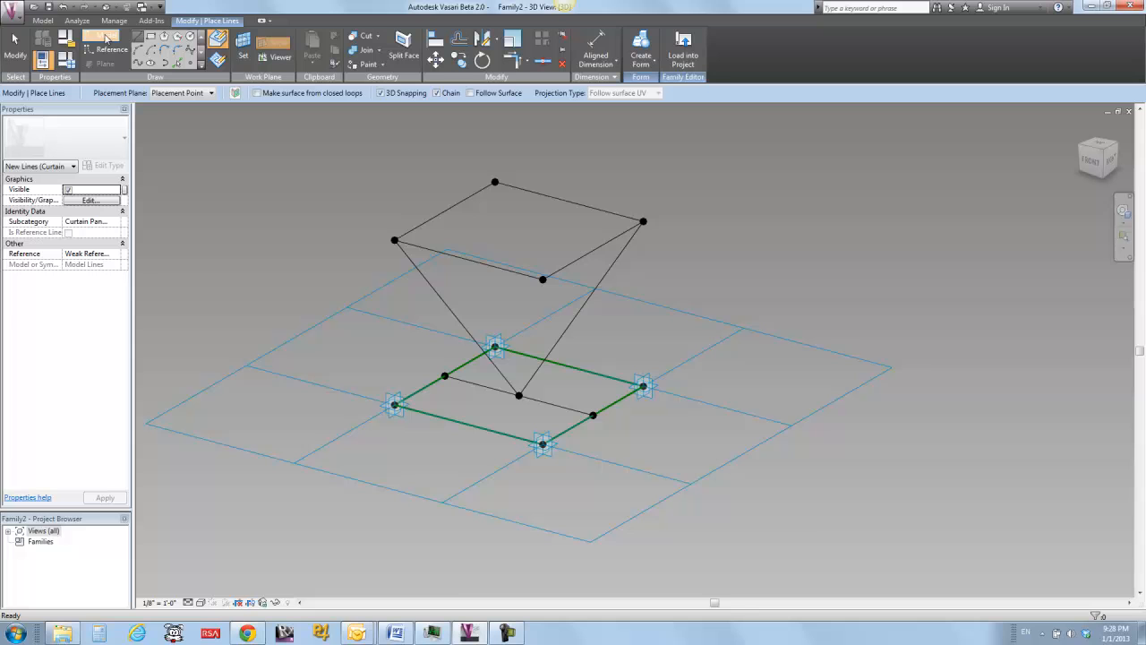
pyautogui.click(495, 183)
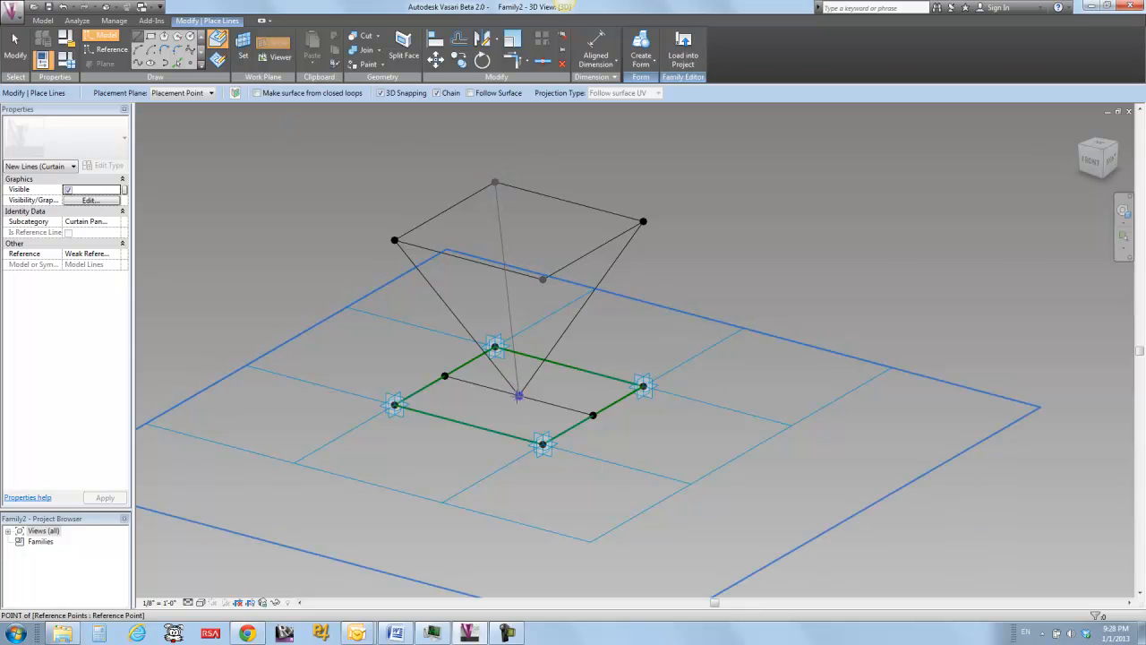
pyautogui.click(518, 395)
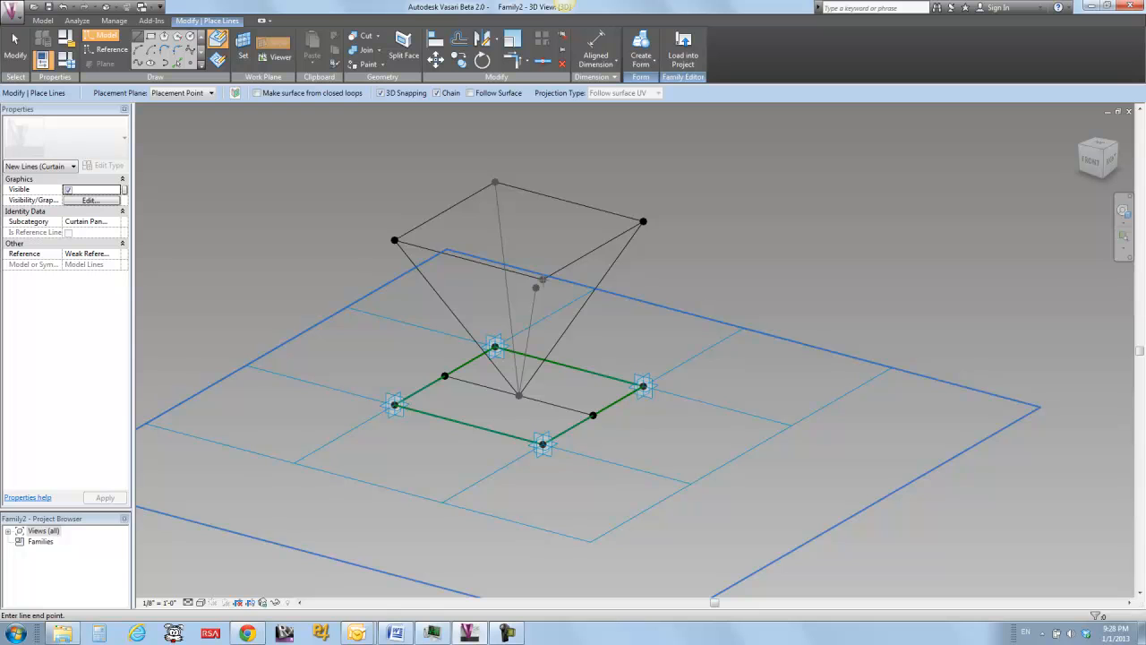
pyautogui.click(662, 330)
pyautogui.press('Escape')
pyautogui.press('Escape')
pyautogui.keyDown('shift'); pyautogui.moveTo(381, 379); pyautogui.dragTo(599, 436, button='middle'); pyautogui.keyUp('shift')
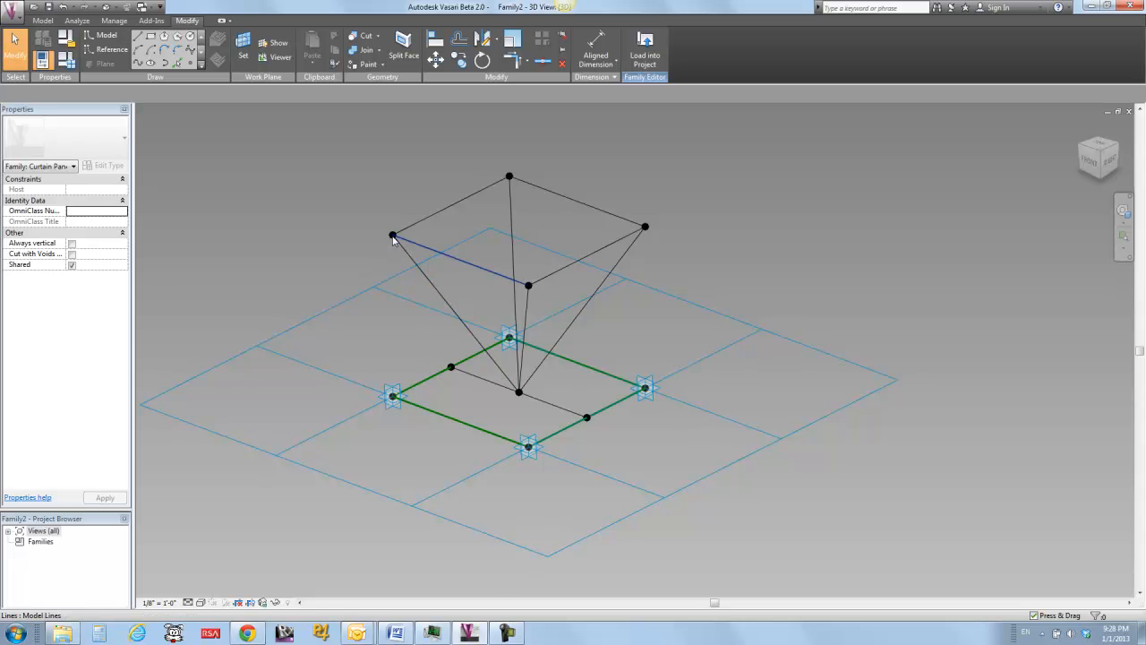
# Step: Load the panel family into SpaceFrameHosted, overwriting the existing version and its parameter values
pyautogui.click(392, 236)
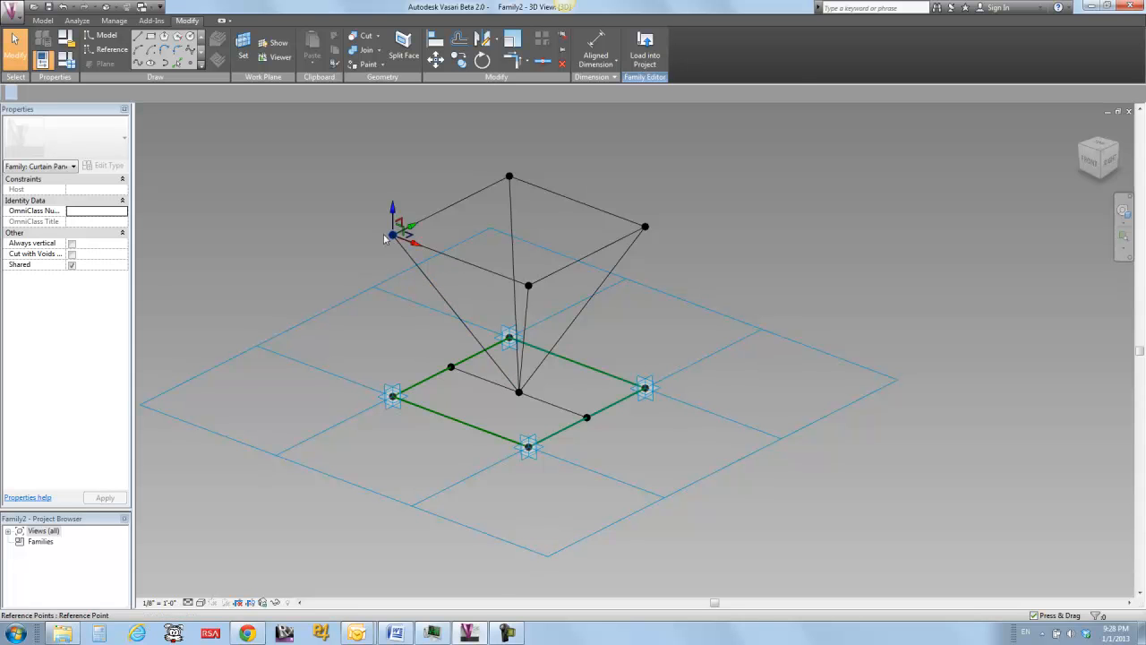
pyautogui.click(394, 403)
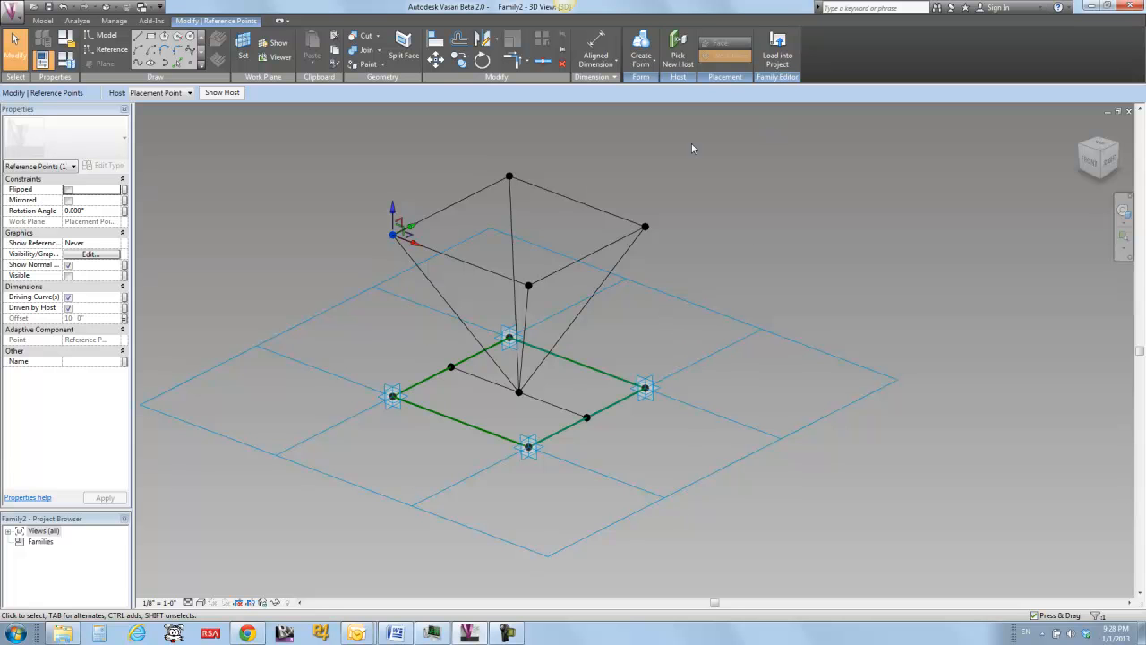
pyautogui.click(777, 49)
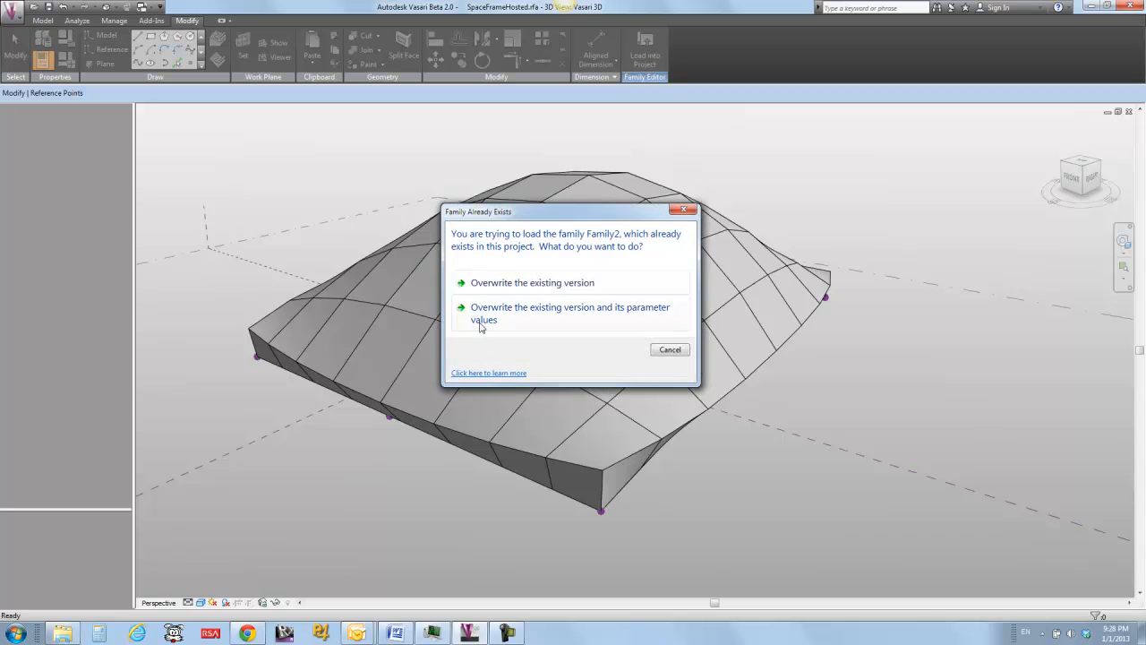
pyautogui.click(477, 318)
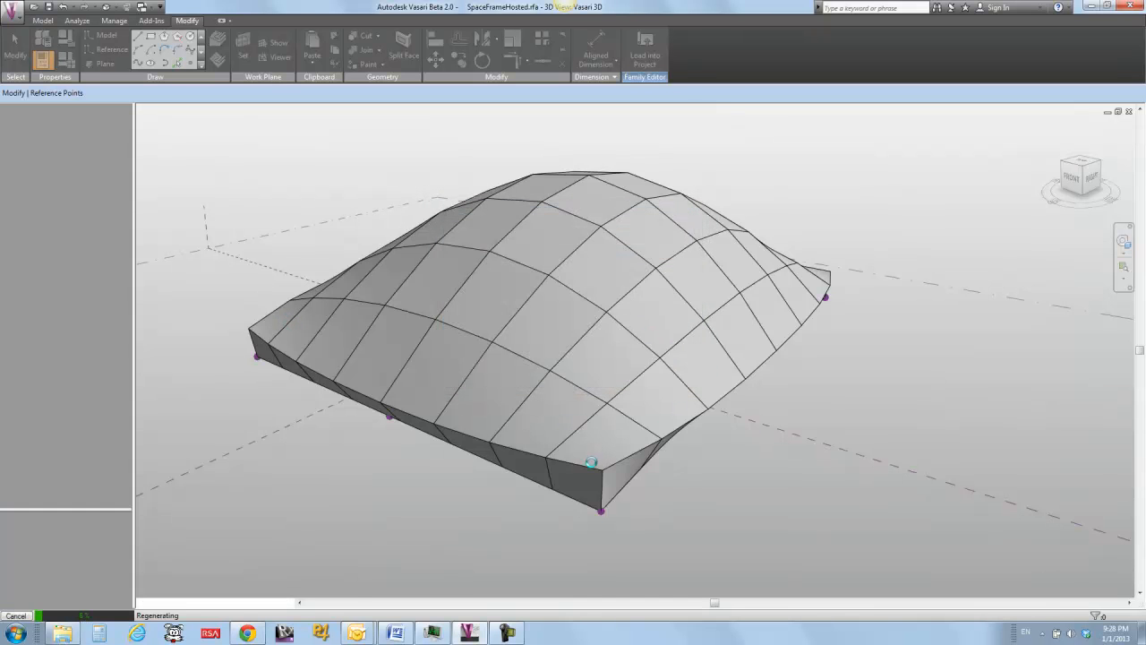
pyautogui.keyDown('shift'); pyautogui.moveTo(491, 518); pyautogui.dragTo(654, 528, button='middle'); pyautogui.keyUp('shift')
pyautogui.moveTo(702, 493)
pyautogui.keyDown('shift'); pyautogui.mouseDown(button='middle')
pyautogui.moveTo(706, 427)
pyautogui.moveTo(690, 452)
pyautogui.moveTo(690, 499)
pyautogui.mouseUp(button='middle'); pyautogui.keyUp('shift')
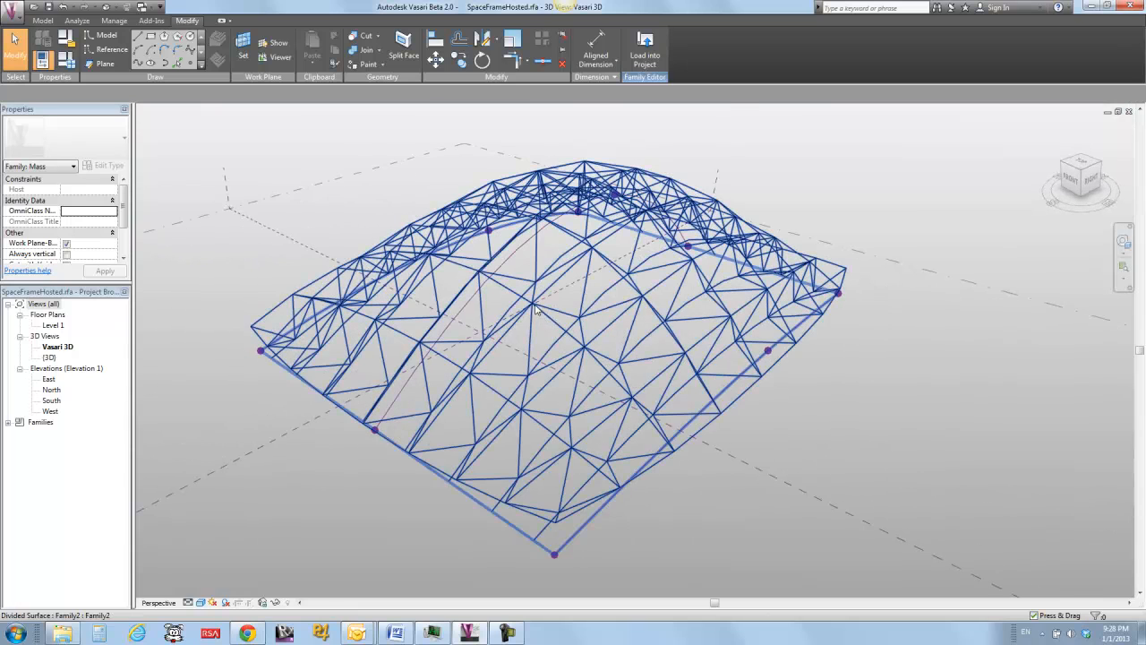
pyautogui.keyDown('shift'); pyautogui.moveTo(696, 515); pyautogui.dragTo(556, 486, button='middle'); pyautogui.keyUp('shift')
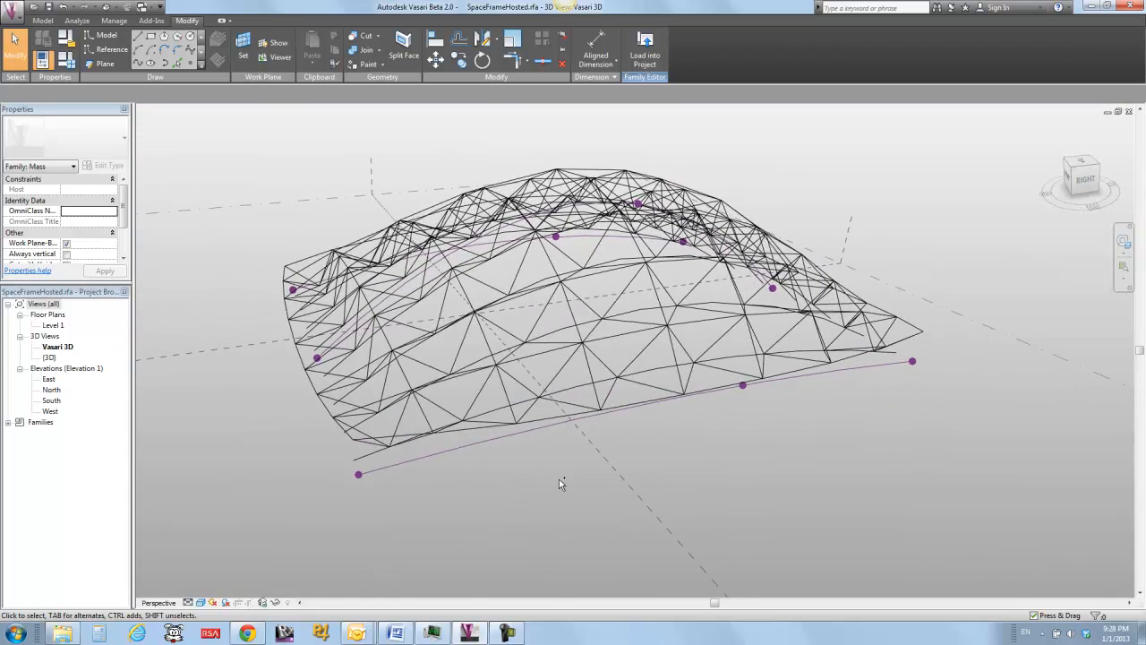
# Step: Select a single panel near the middle of the divided surface and change its type to seamlessPanel
pyautogui.click(591, 311)
pyautogui.keyDown('shift'); pyautogui.moveTo(578, 456); pyautogui.dragTo(584, 307, button='middle'); pyautogui.keyUp('shift')
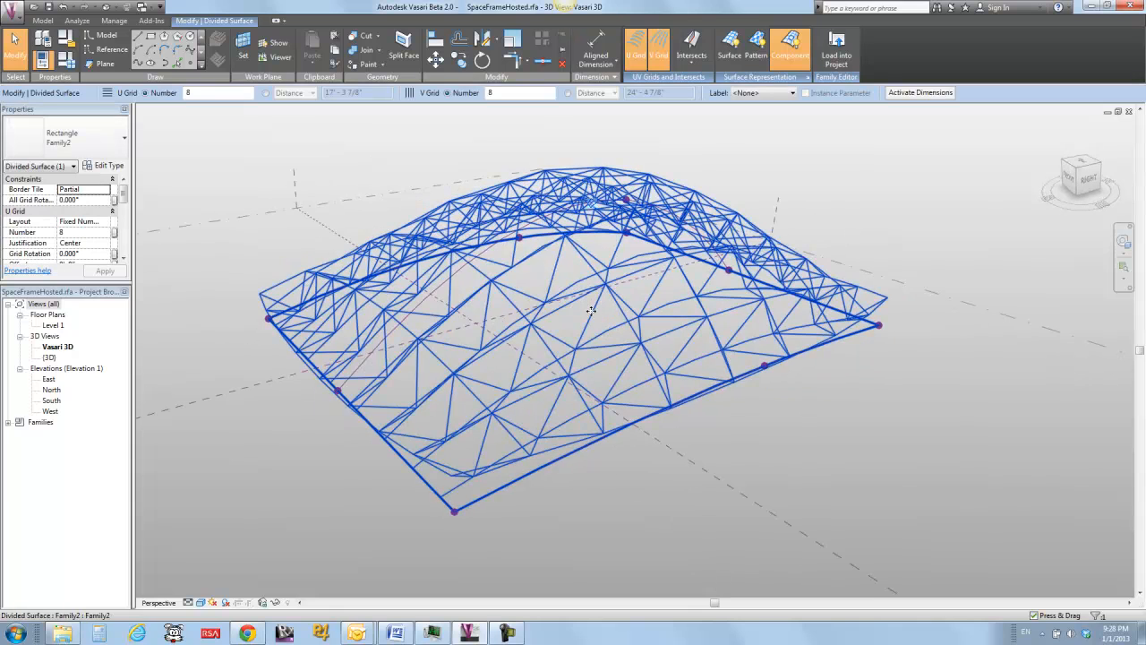
pyautogui.press('Tab')
pyautogui.click(591, 311)
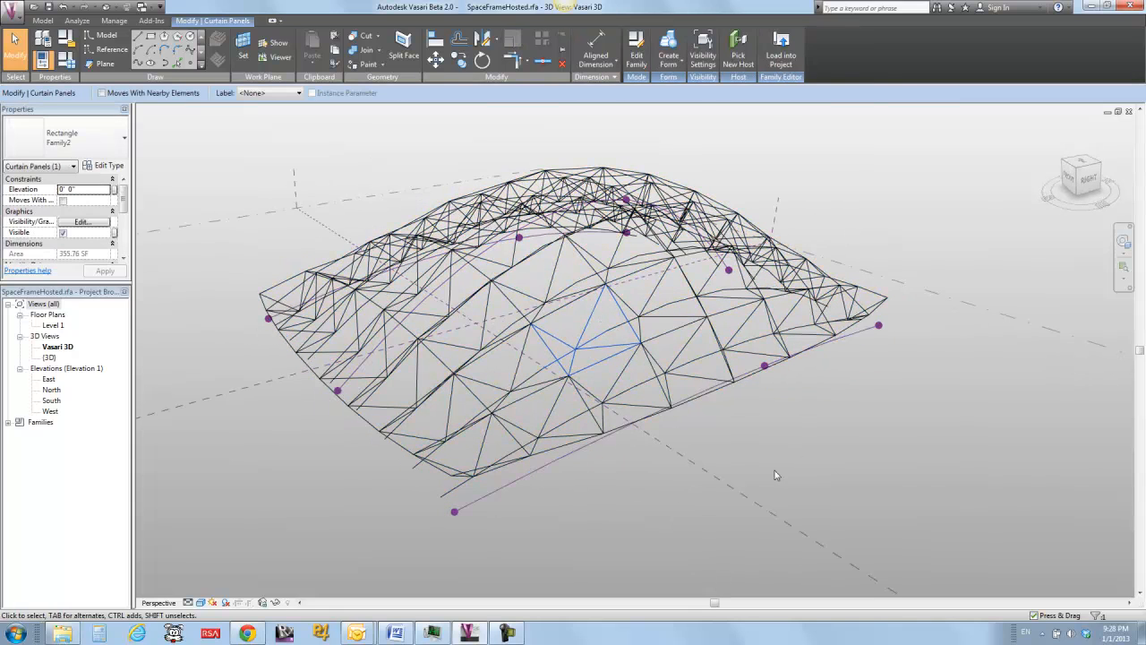
pyautogui.keyDown('shift'); pyautogui.moveTo(647, 493); pyautogui.dragTo(573, 498, button='middle'); pyautogui.keyUp('shift')
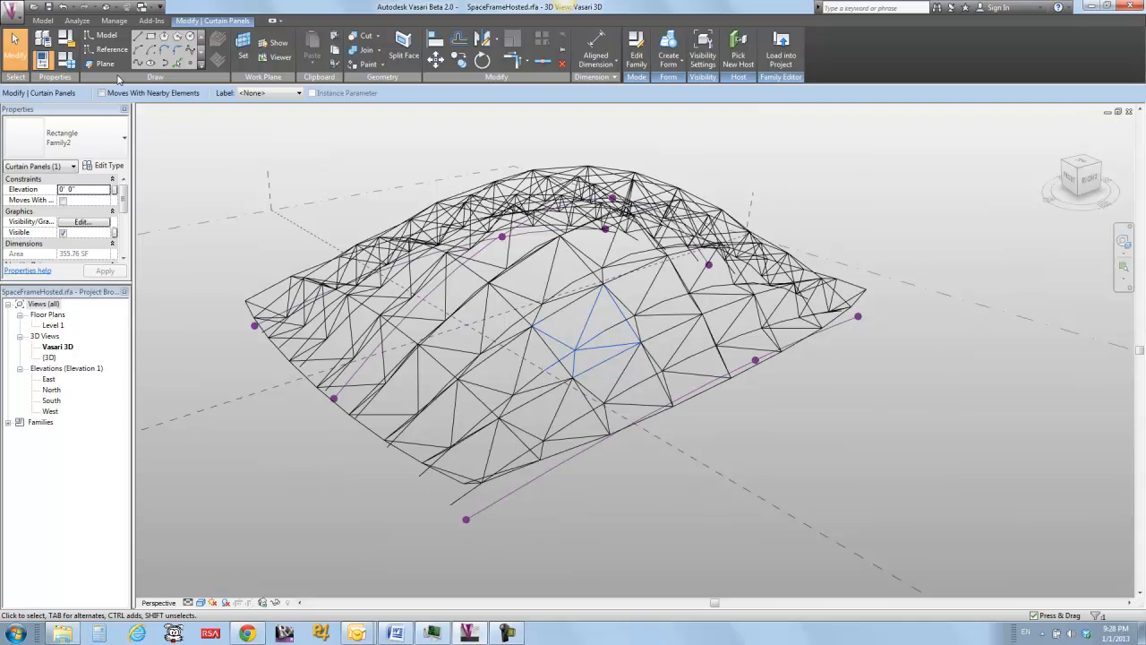
pyautogui.click(105, 141)
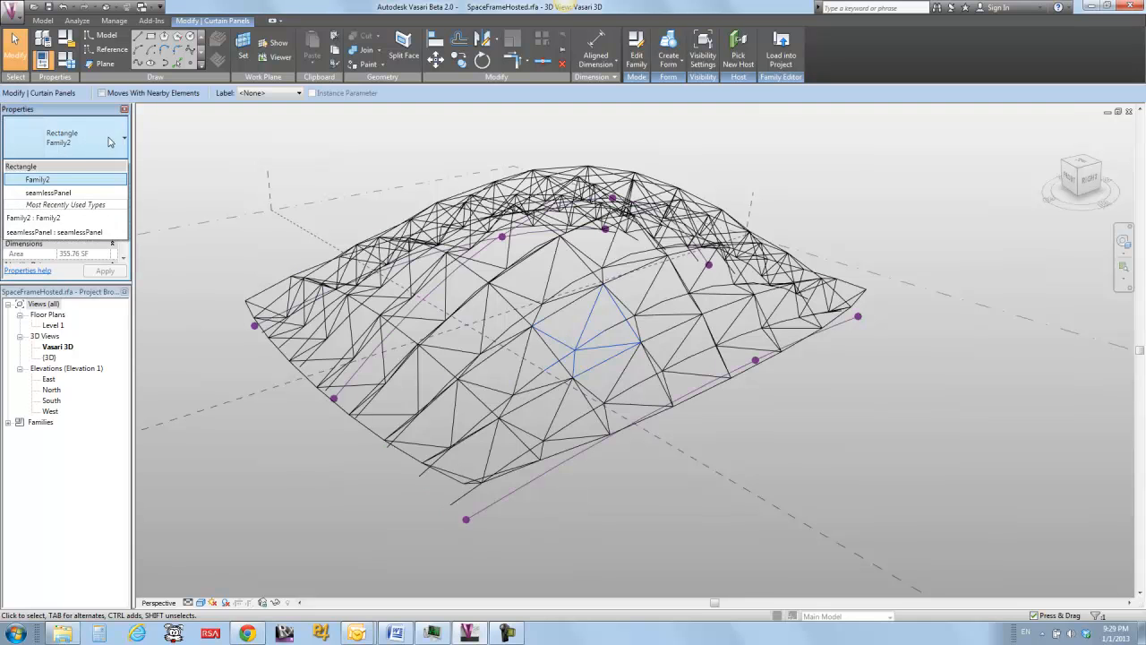
pyautogui.click(83, 234)
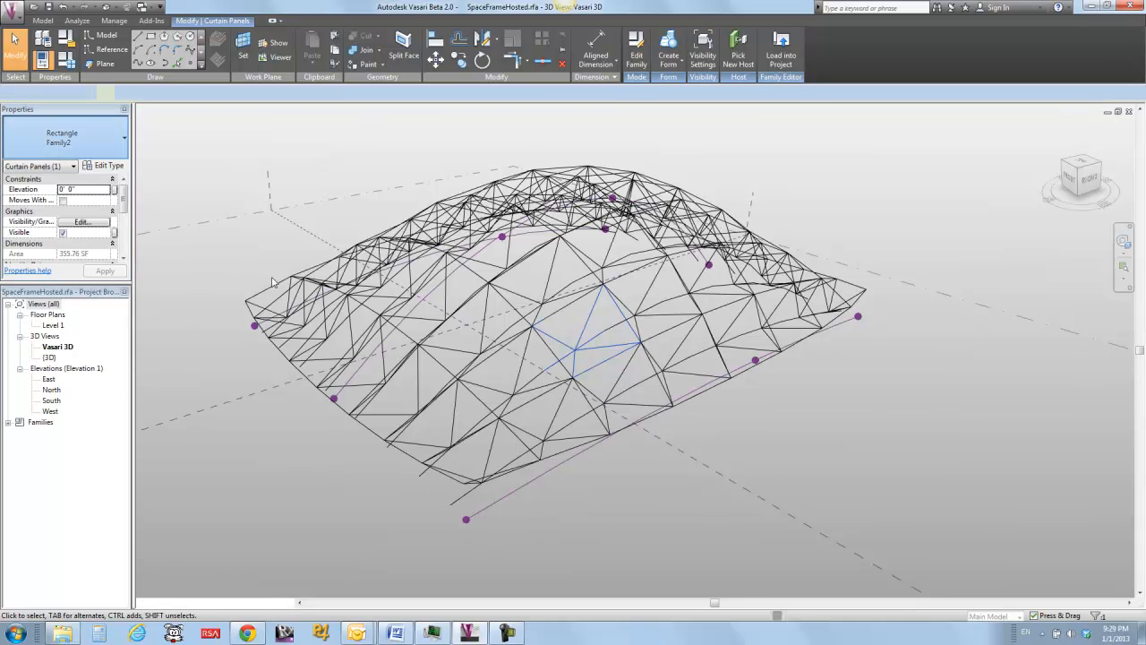
pyautogui.click(792, 451)
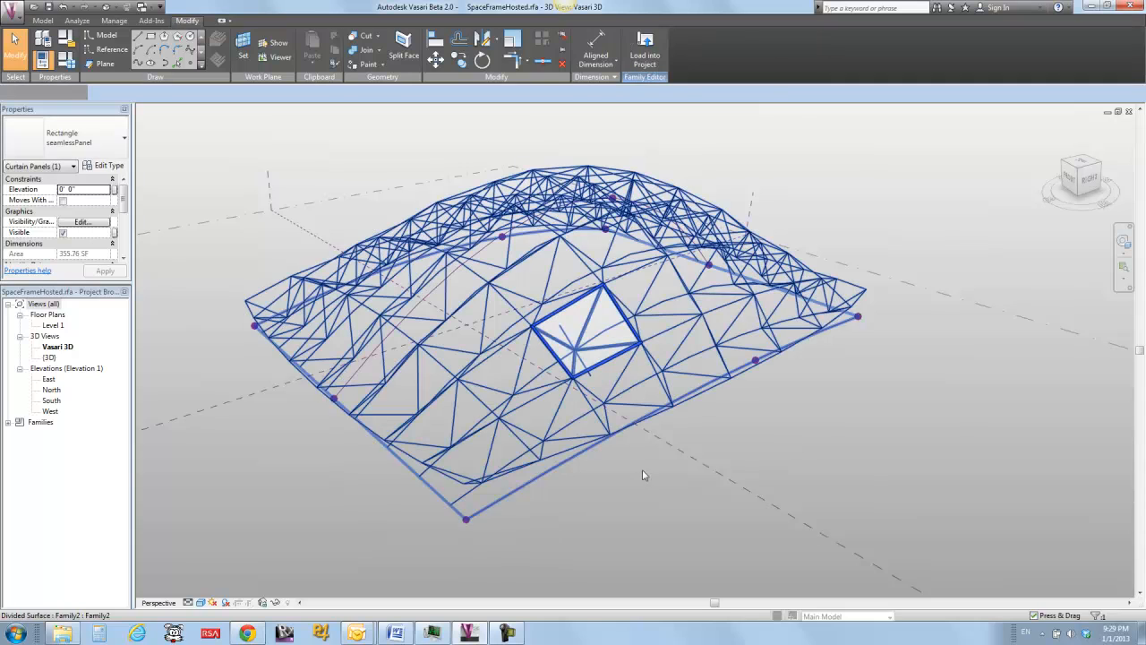
pyautogui.keyDown('shift'); pyautogui.moveTo(729, 425); pyautogui.dragTo(662, 479, button='middle'); pyautogui.keyUp('shift')
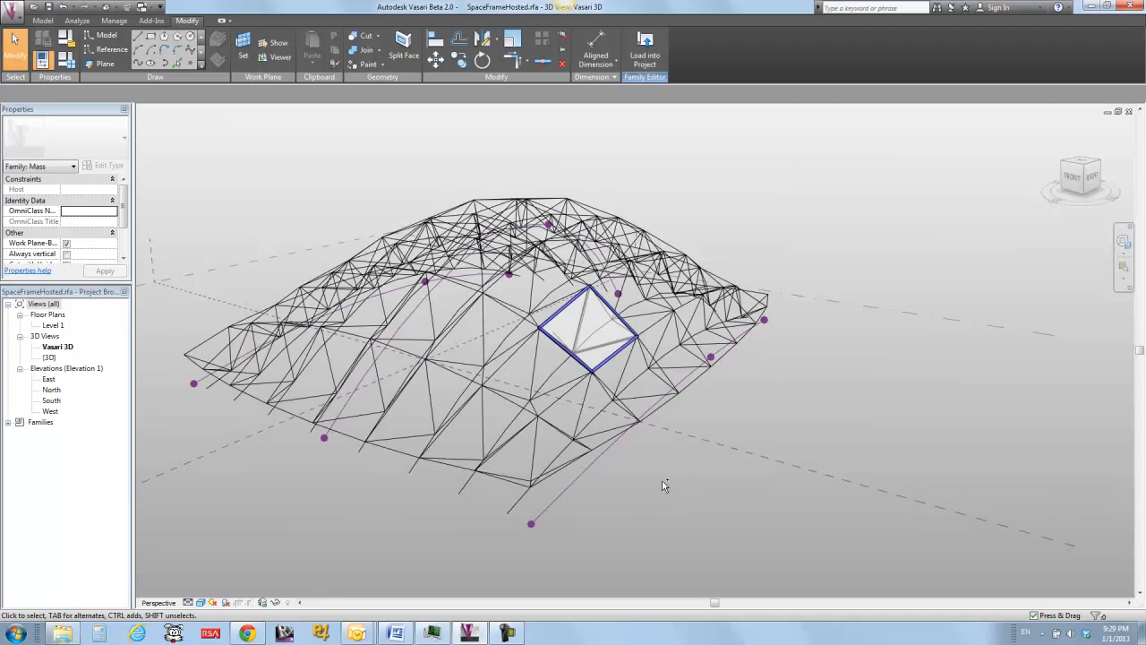
# Step: Return to Family2 and convert the four raised loop lines and four sloping lines into reference lines by enabling Is Reference Line
pyautogui.hotkey('ctrl', 'Tab')
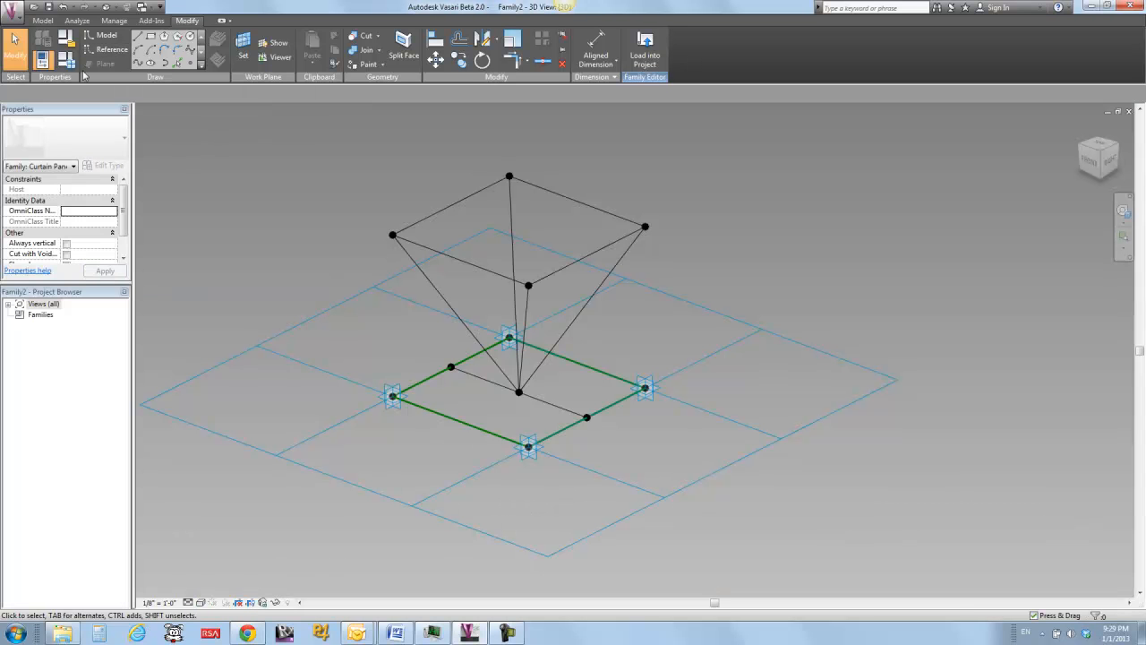
pyautogui.click(446, 303)
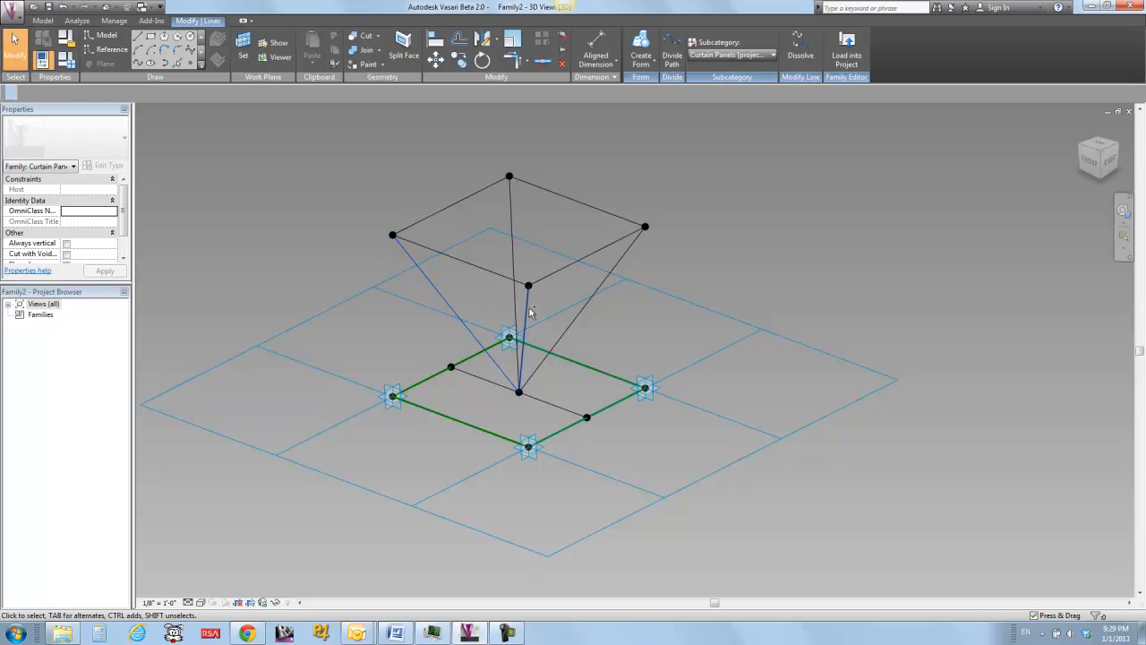
pyautogui.keyDown('ctrl'); pyautogui.click(528, 309); pyautogui.keyUp('ctrl')
pyautogui.keyDown('ctrl'); pyautogui.click(593, 299); pyautogui.keyUp('ctrl')
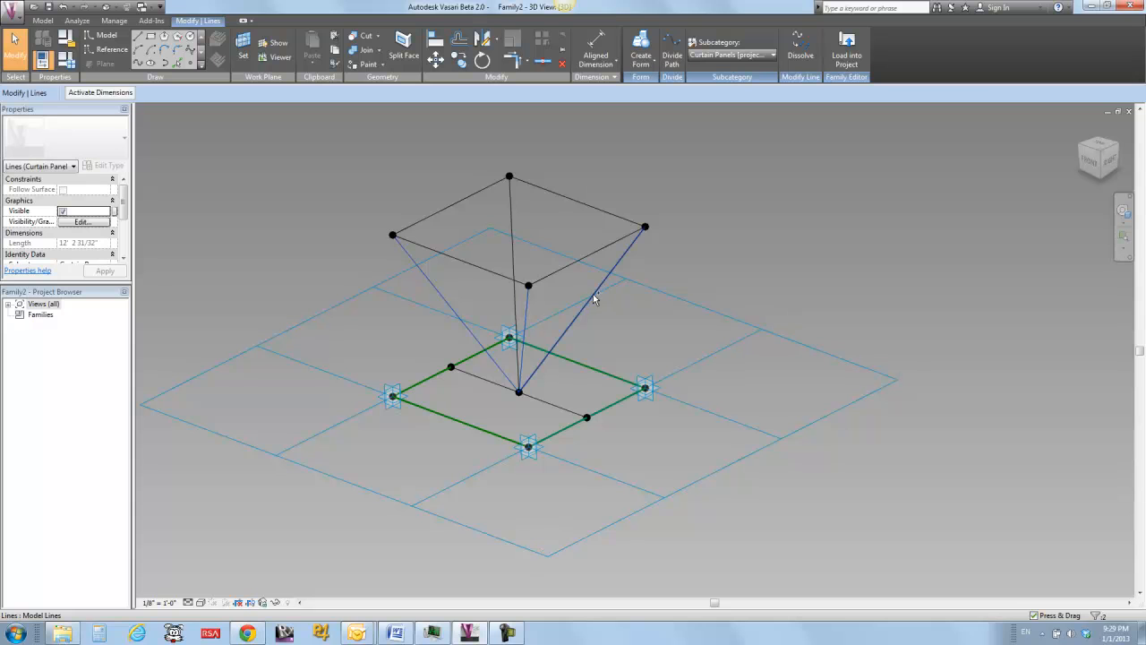
pyautogui.keyDown('ctrl'); pyautogui.click(514, 243); pyautogui.keyUp('ctrl')
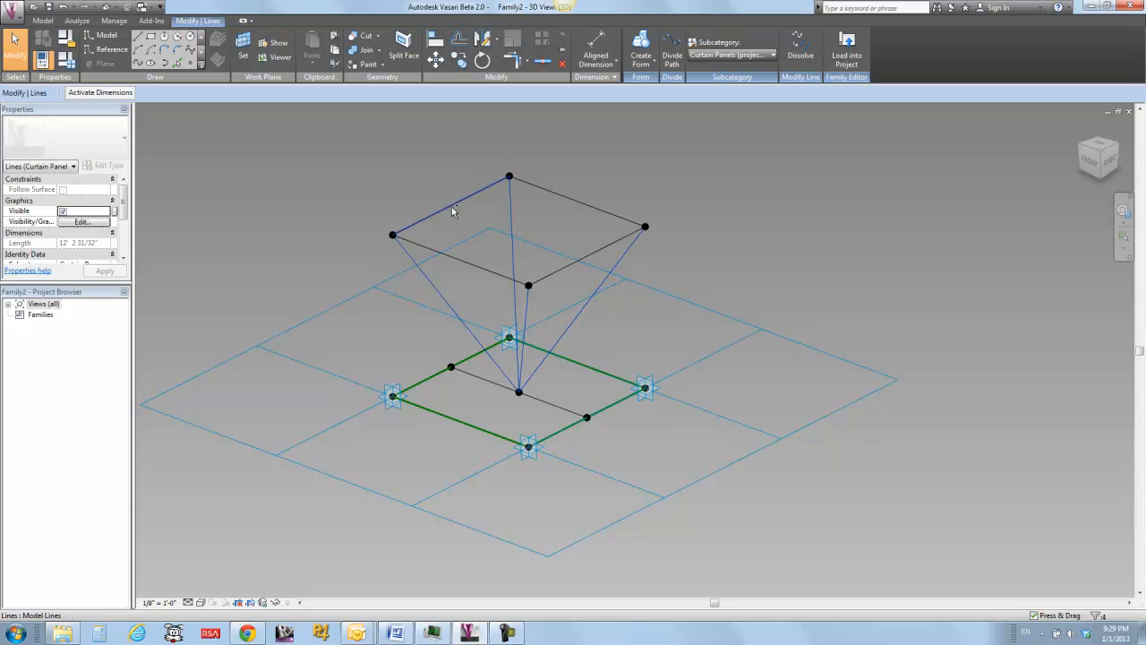
pyautogui.keyDown('ctrl'); pyautogui.click(451, 207); pyautogui.keyUp('ctrl')
pyautogui.keyDown('ctrl'); pyautogui.click(453, 258); pyautogui.keyUp('ctrl')
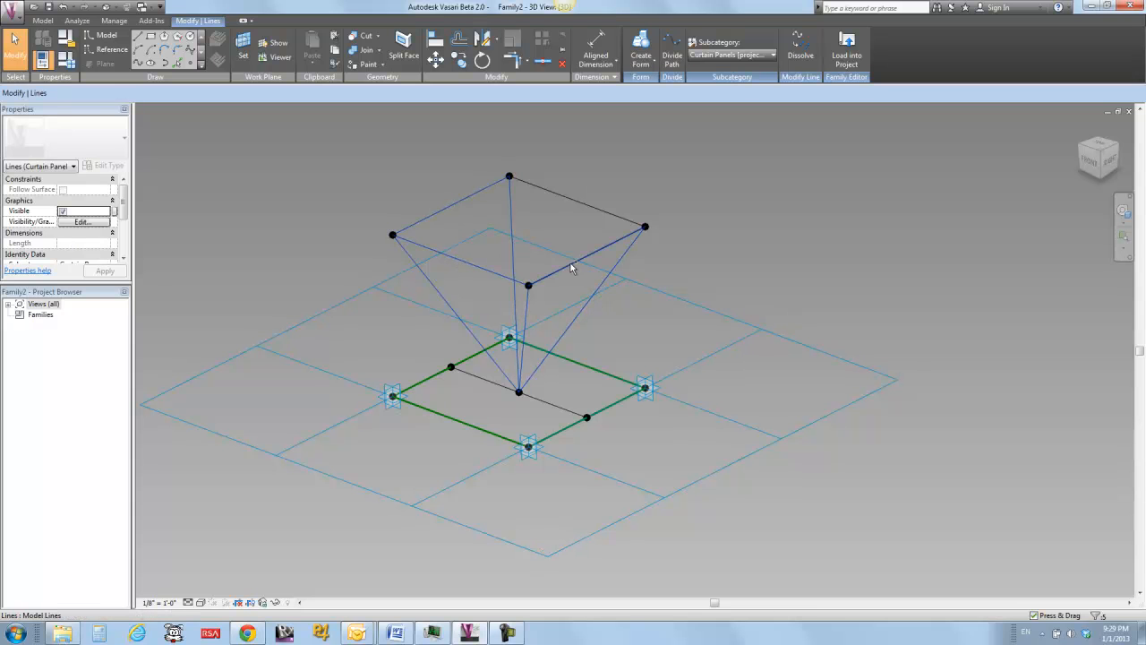
pyautogui.keyDown('ctrl'); pyautogui.click(569, 267); pyautogui.keyUp('ctrl')
pyautogui.keyDown('ctrl'); pyautogui.click(588, 205); pyautogui.keyUp('ctrl')
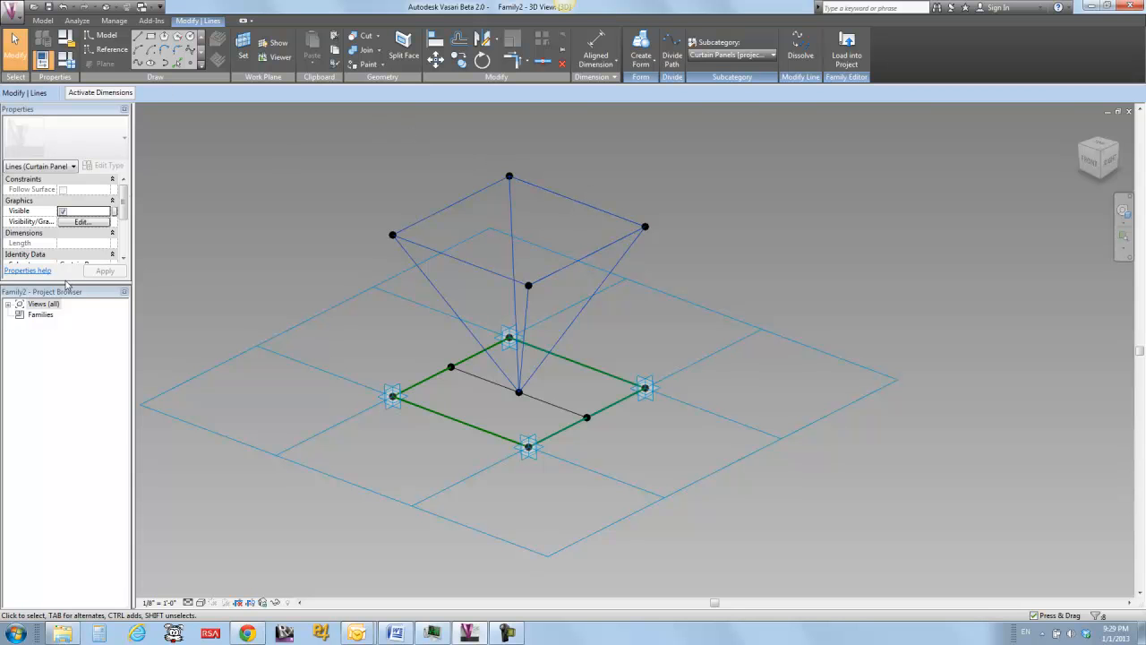
pyautogui.moveTo(65, 283); pyautogui.dragTo(65, 372)
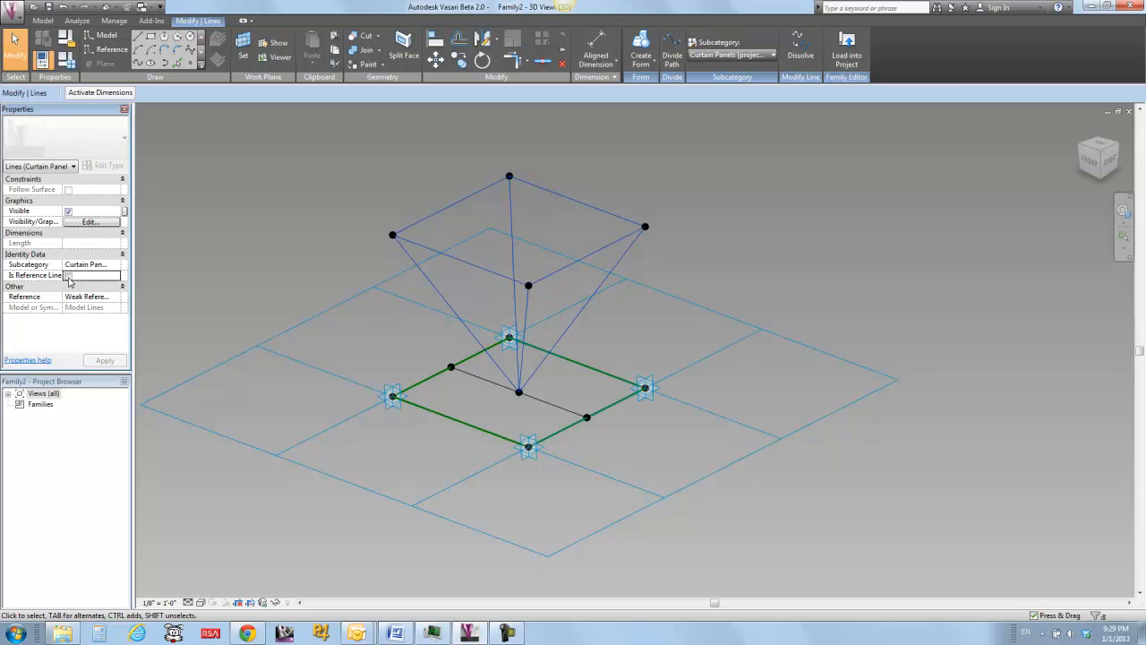
pyautogui.click(68, 275)
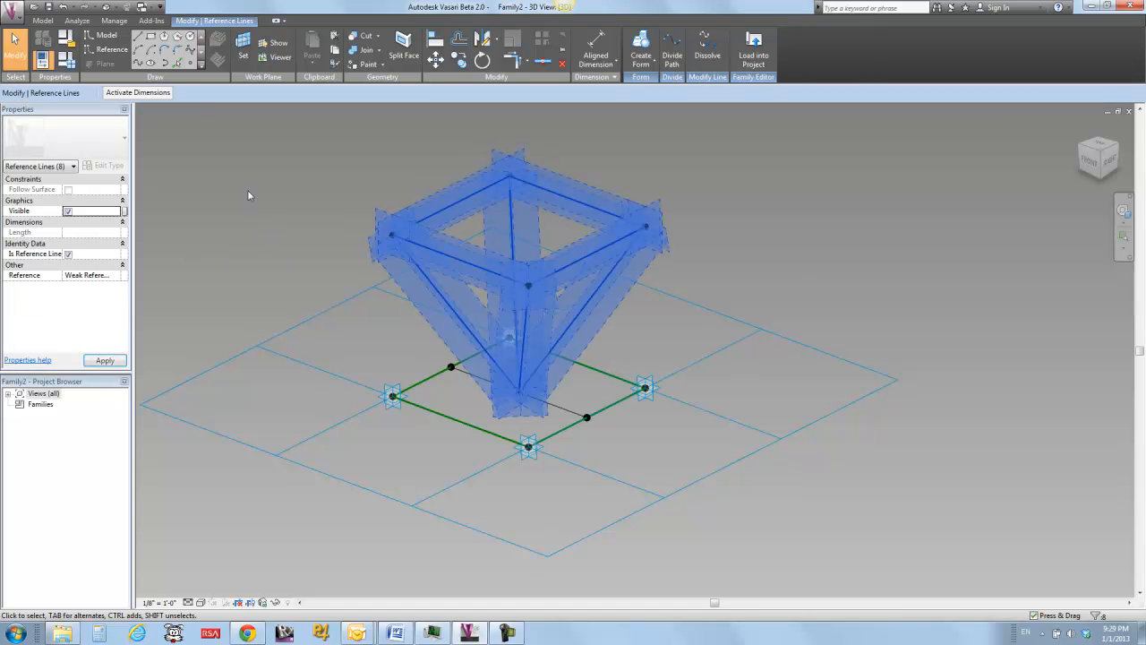
# Step: Place a reference point partway along the sloping reference line that descends from the raised loop's left corner
pyautogui.click(165, 50)
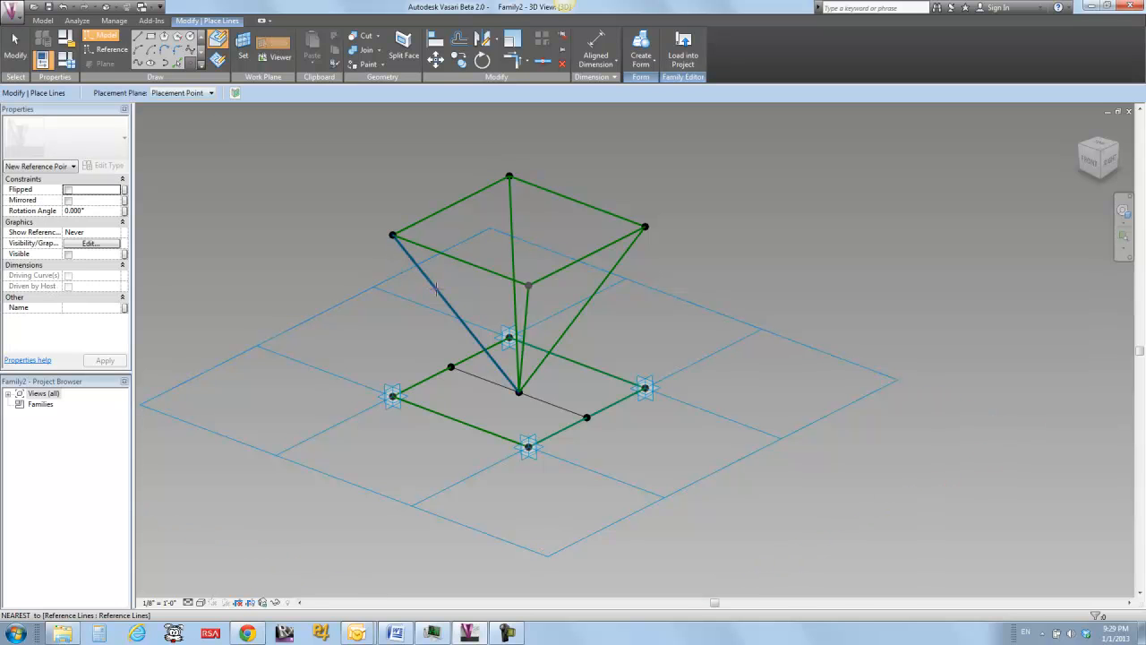
pyautogui.keyDown('shift'); pyautogui.moveTo(417, 303); pyautogui.dragTo(506, 363, button='middle'); pyautogui.keyUp('shift')
pyautogui.press('Escape')
pyautogui.scroll(3, 483, 329)
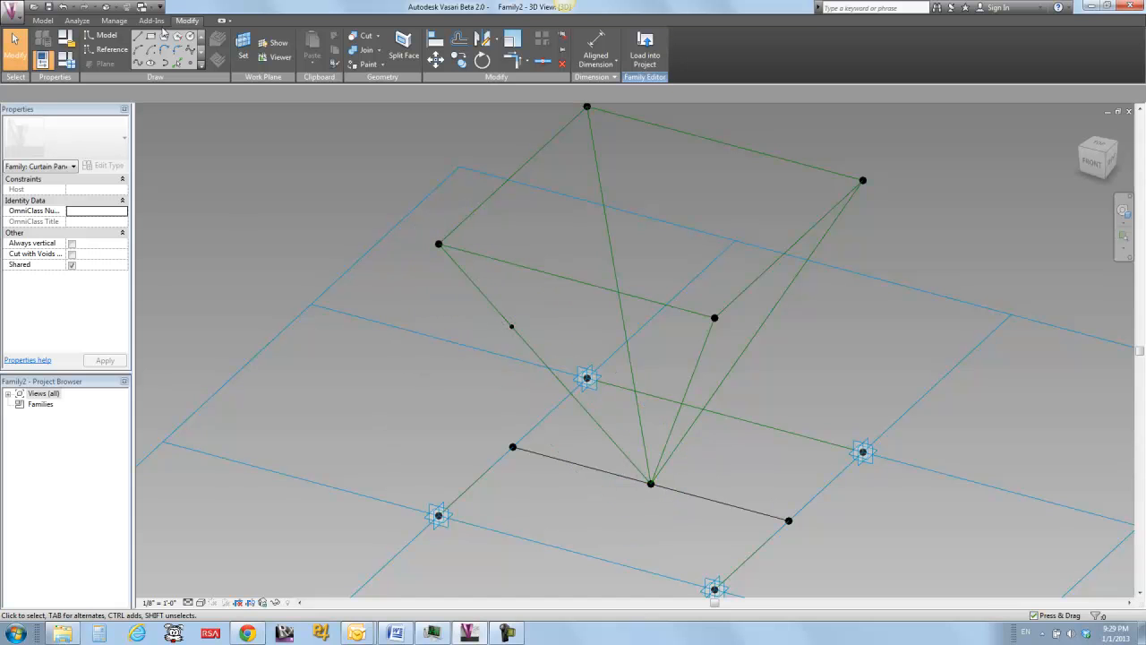
# Step: Draw a reference-line circle centred on the hosted point, in that point's work plane, with a 3" radius
pyautogui.click(511, 326)
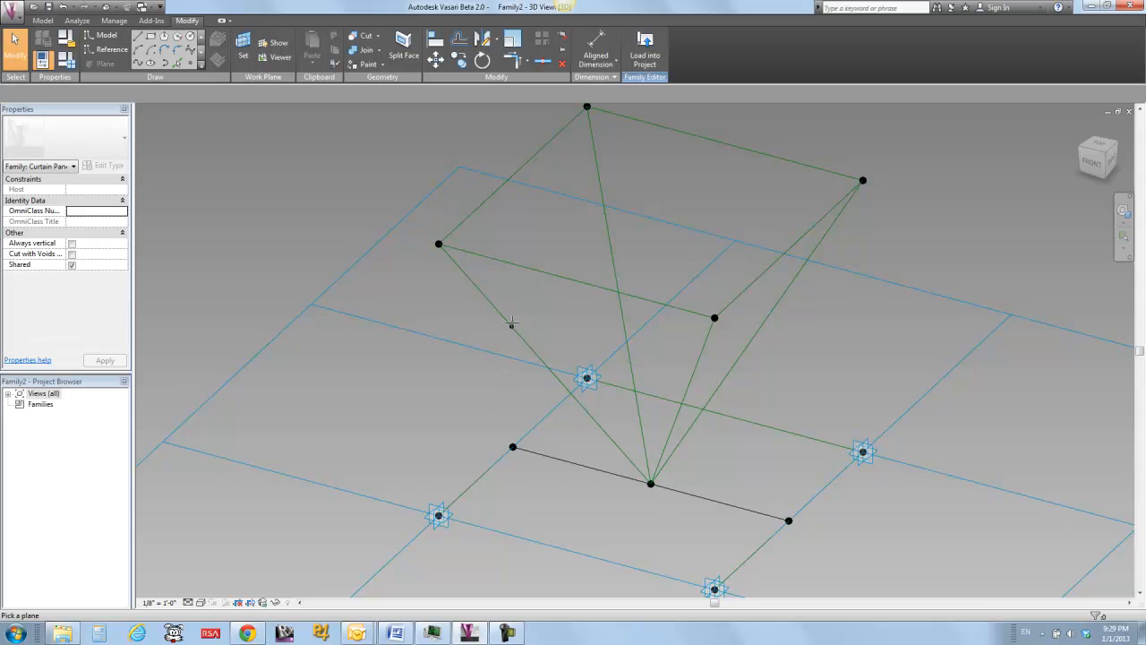
pyautogui.click(111, 52)
pyautogui.click(191, 36)
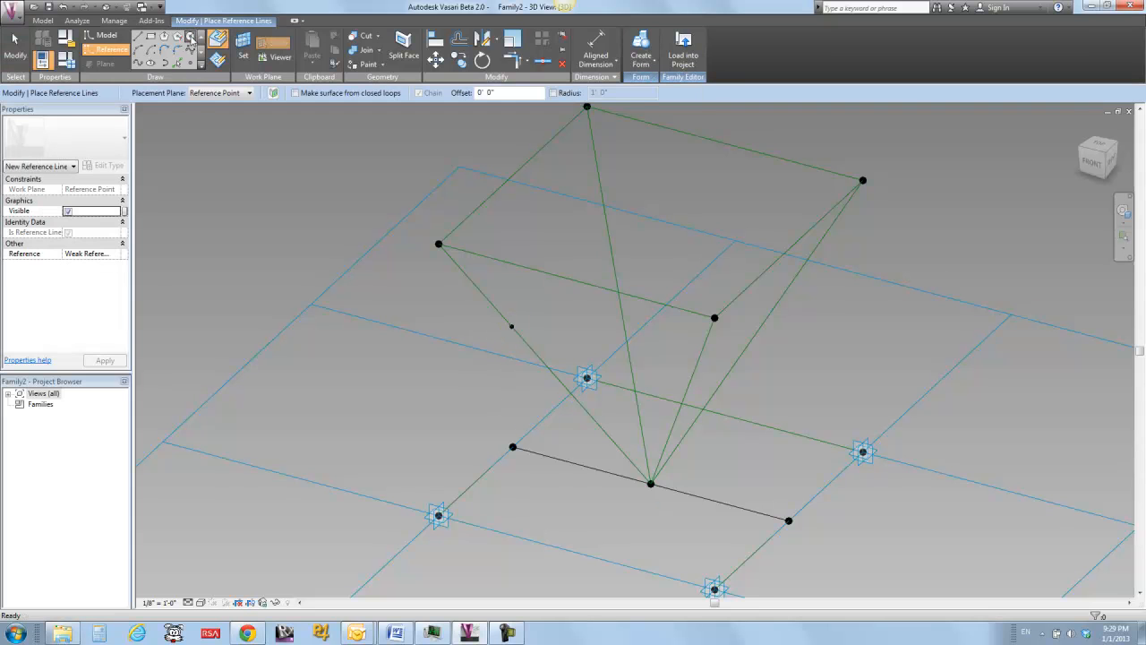
pyautogui.click(512, 327)
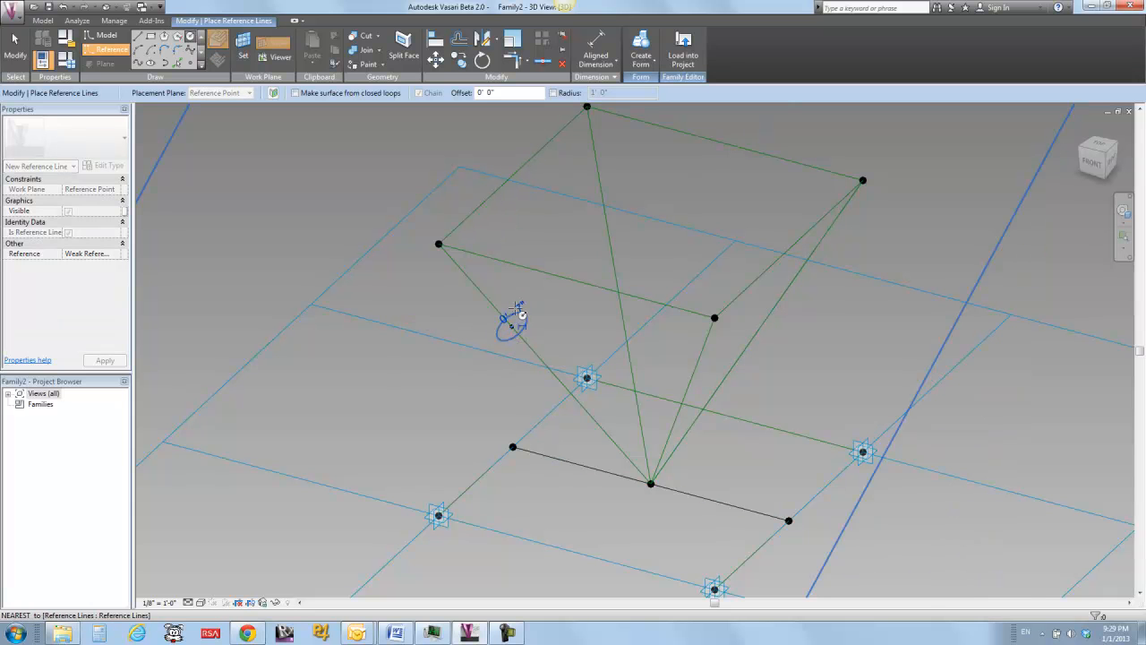
pyautogui.click(517, 309)
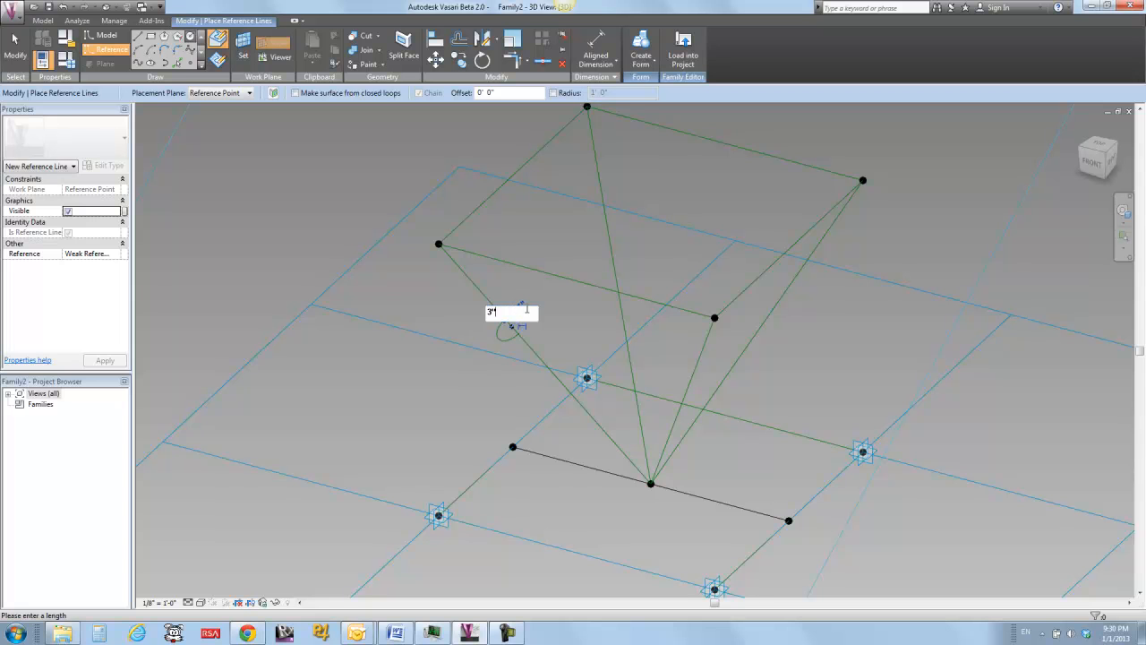
pyautogui.press('Return')
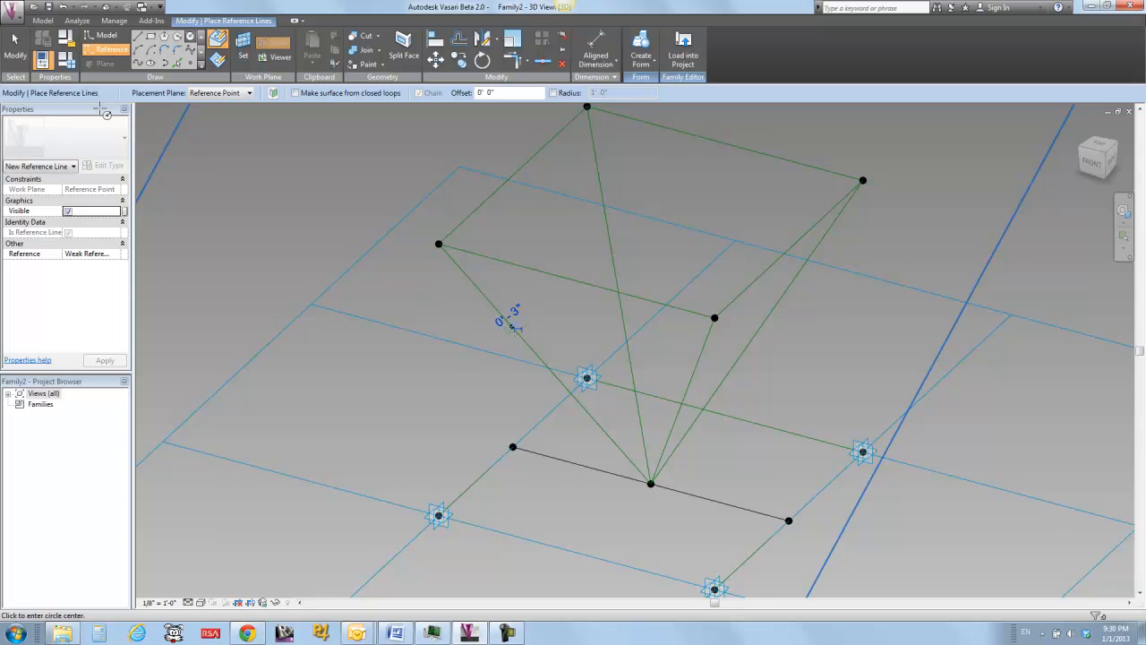
pyautogui.click(15, 50)
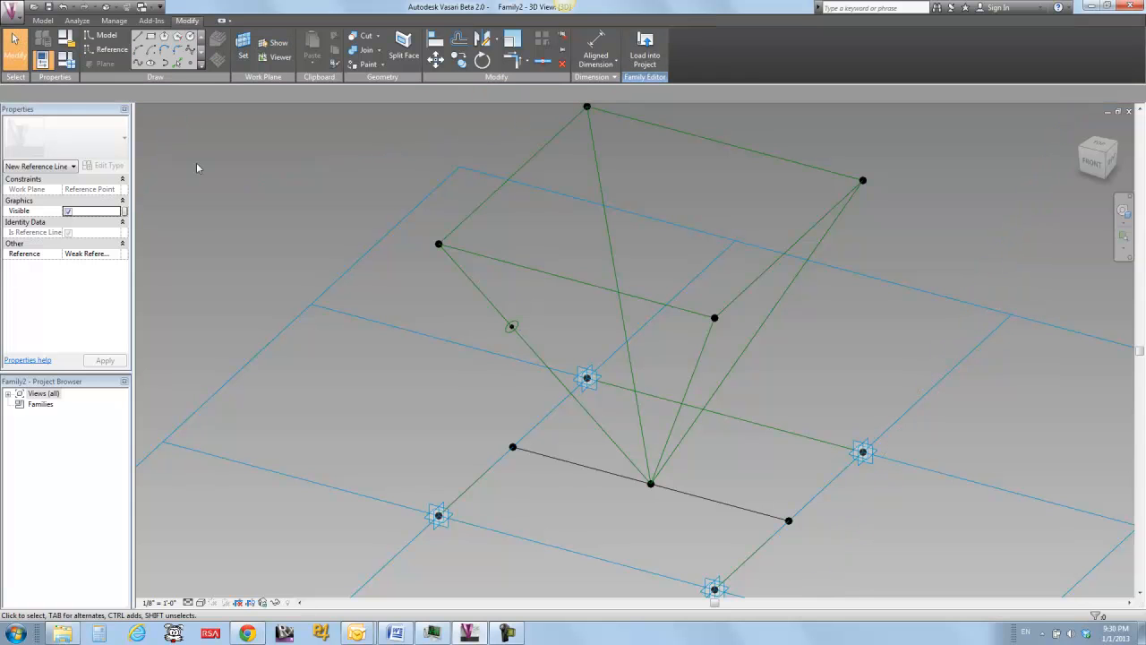
# Step: Copy the hosted point and its circle to two more positions down the same sloping reference line
pyautogui.moveTo(443, 291); pyautogui.dragTo(548, 360)
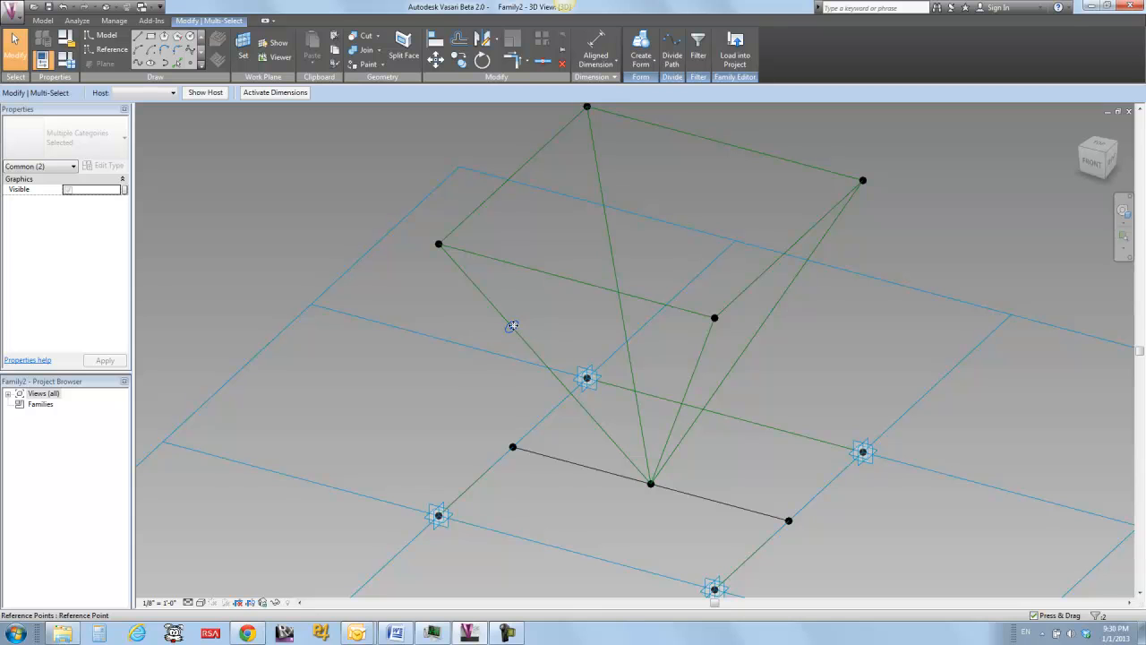
pyautogui.moveTo(512, 326); pyautogui.dragTo(555, 376)
pyautogui.click(554, 340)
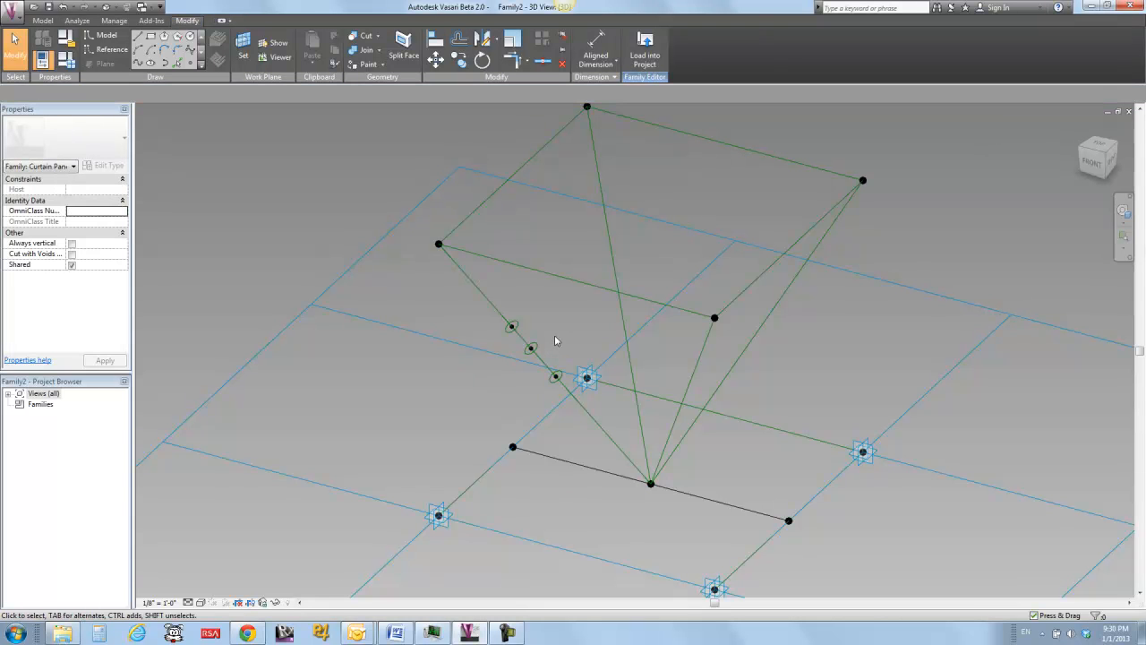
# Step: Rehost the middle of the three hosted profile points onto the sloping reference line descending from the raised loop's rear corner
pyautogui.click(532, 350)
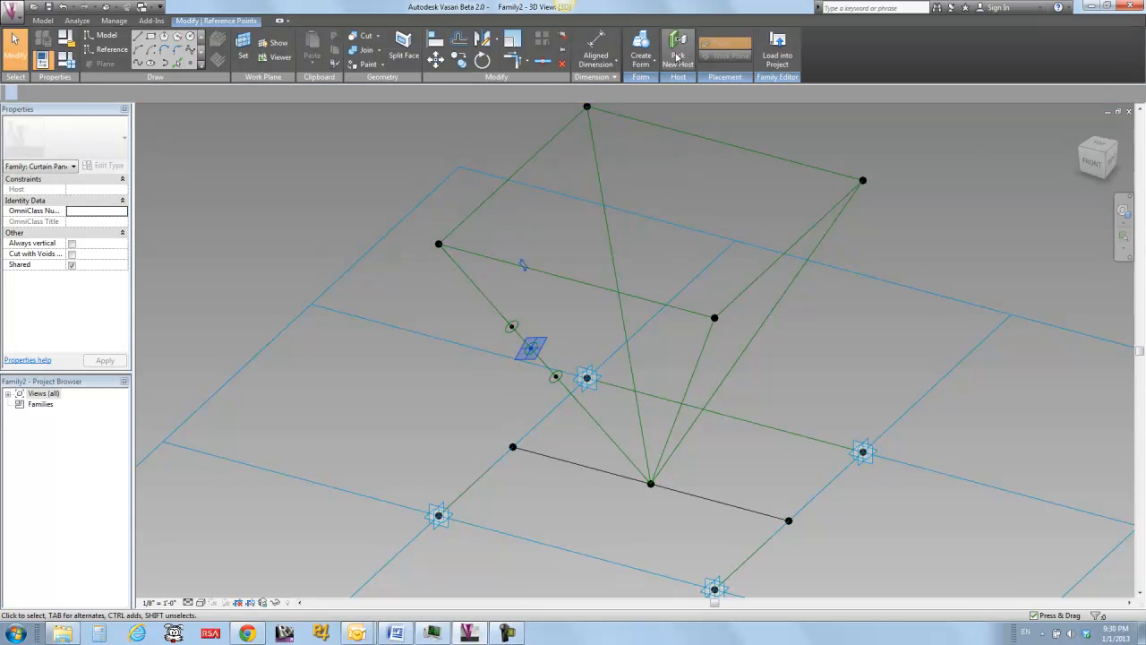
pyautogui.click(677, 57)
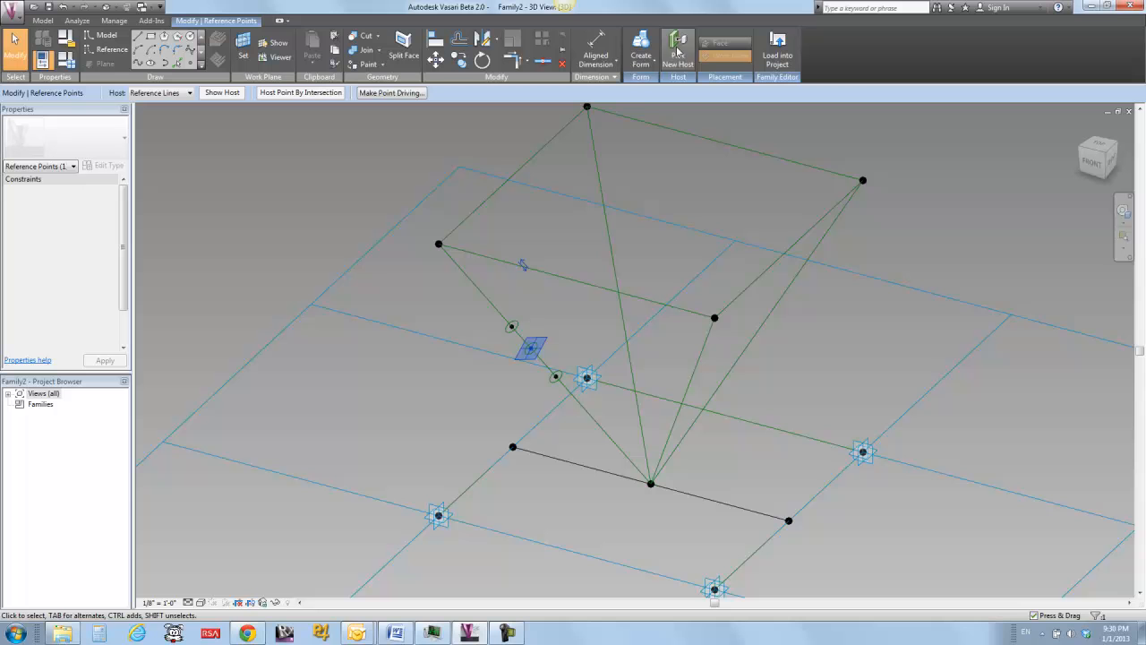
pyautogui.click(600, 191)
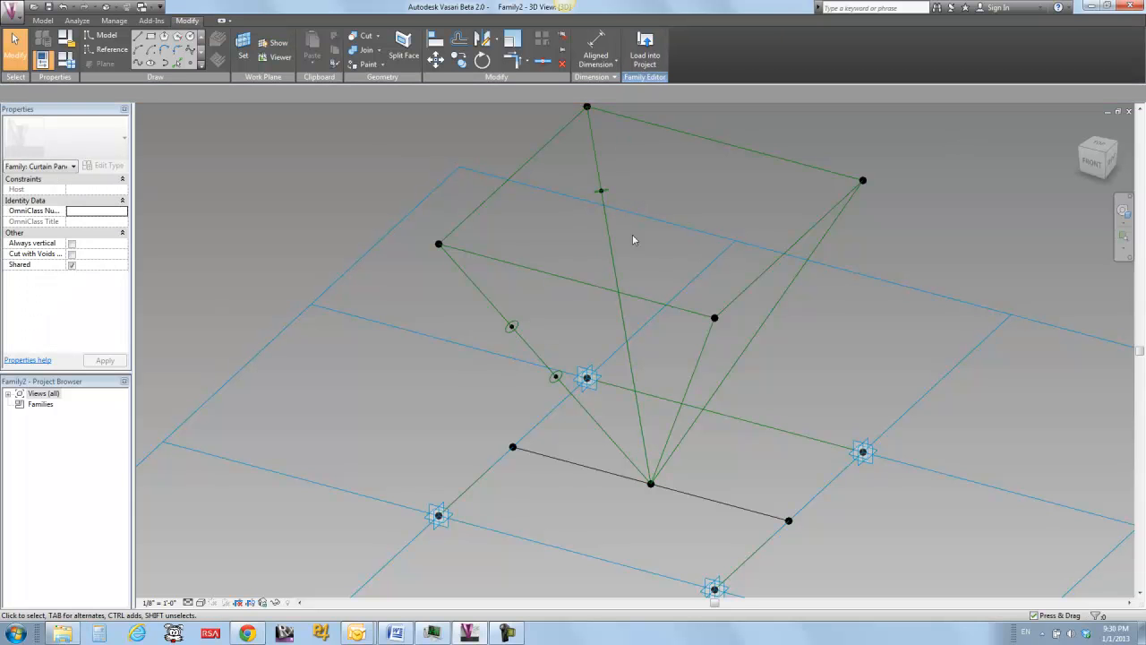
# Step: Rehost the lowest profile point on the left sloping line onto the raised loop's left edge, near its left corner
pyautogui.click(556, 376)
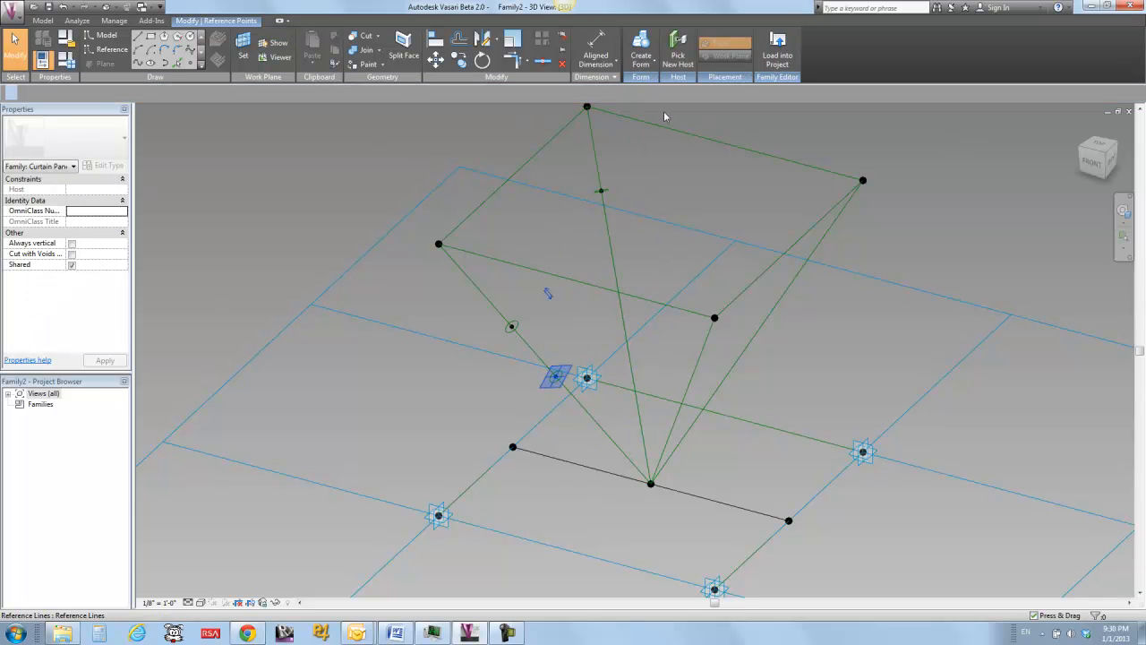
pyautogui.click(678, 54)
pyautogui.click(497, 196)
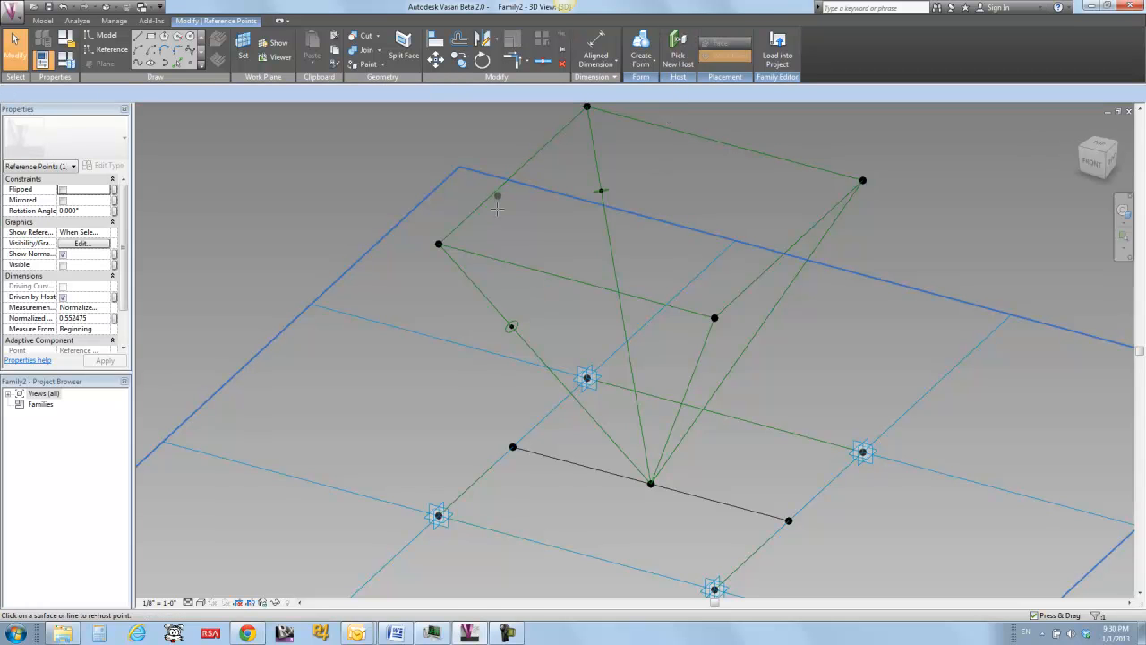
pyautogui.click(490, 227)
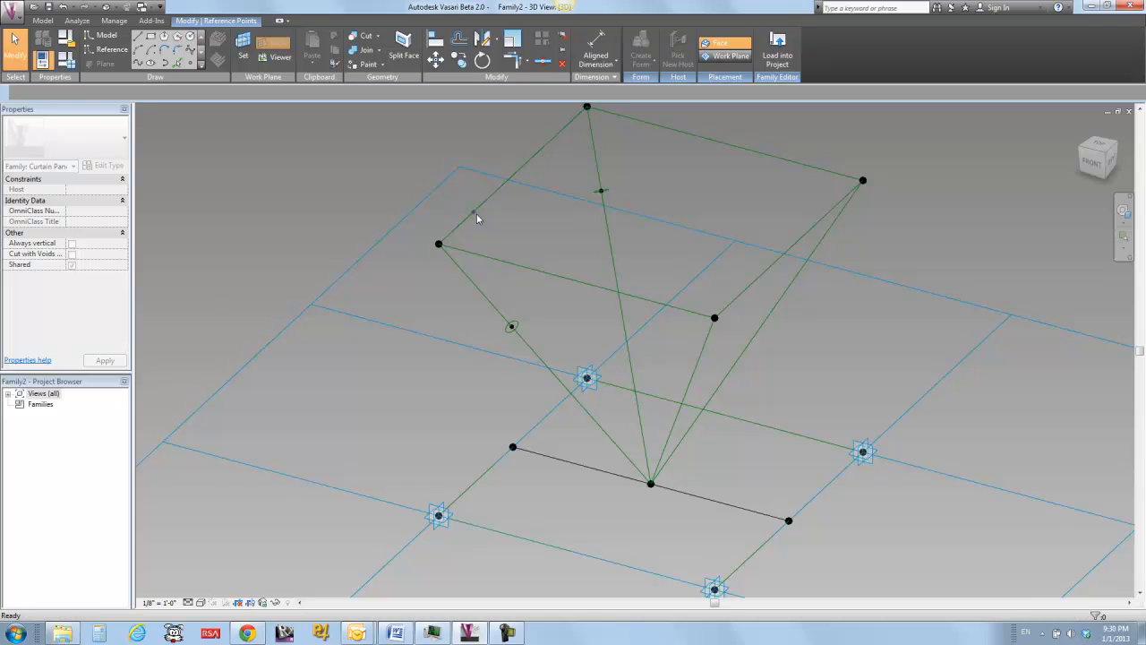
pyautogui.press('Escape')
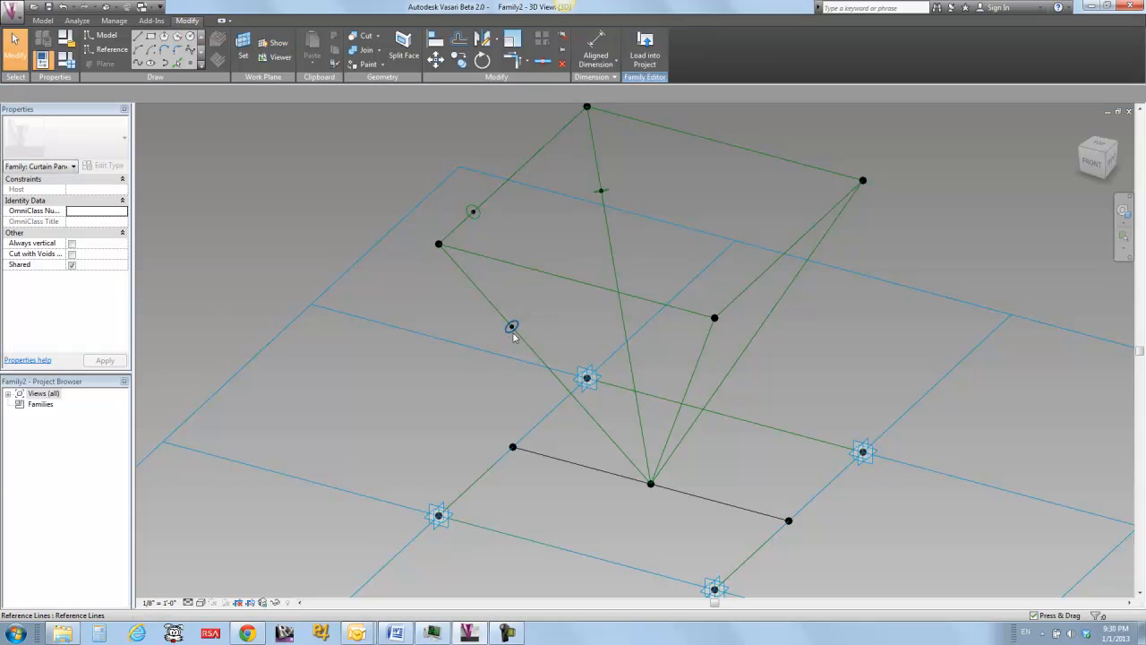
# Step: Set the radius of the circle on the raised loop's left edge to 5"
pyautogui.click(477, 222)
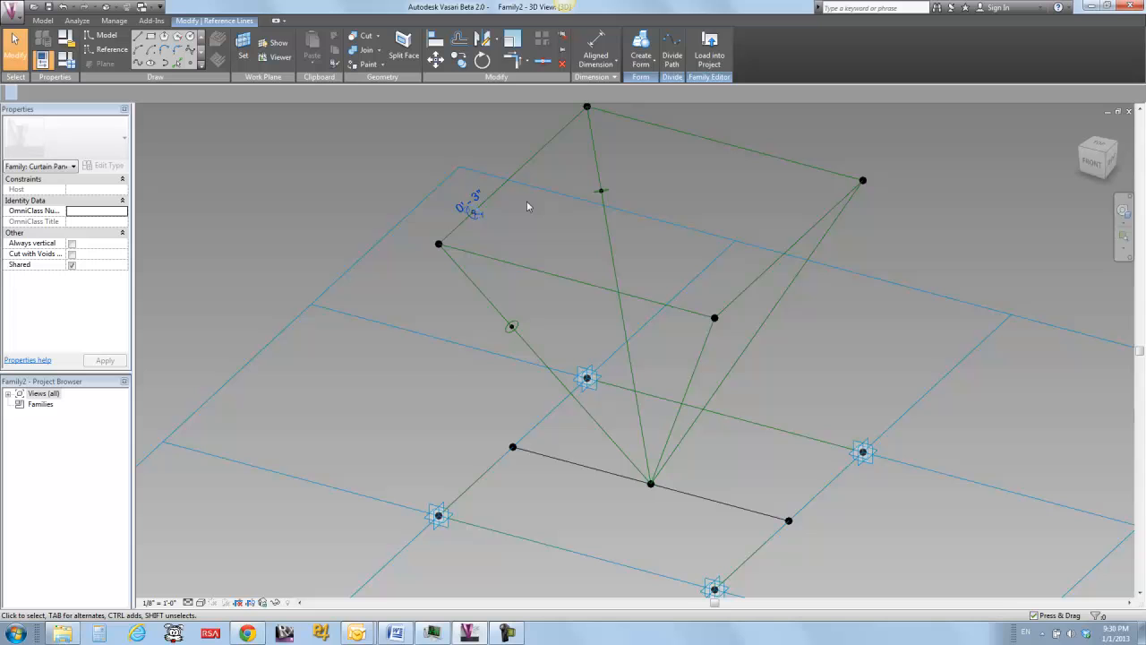
pyautogui.click(467, 200)
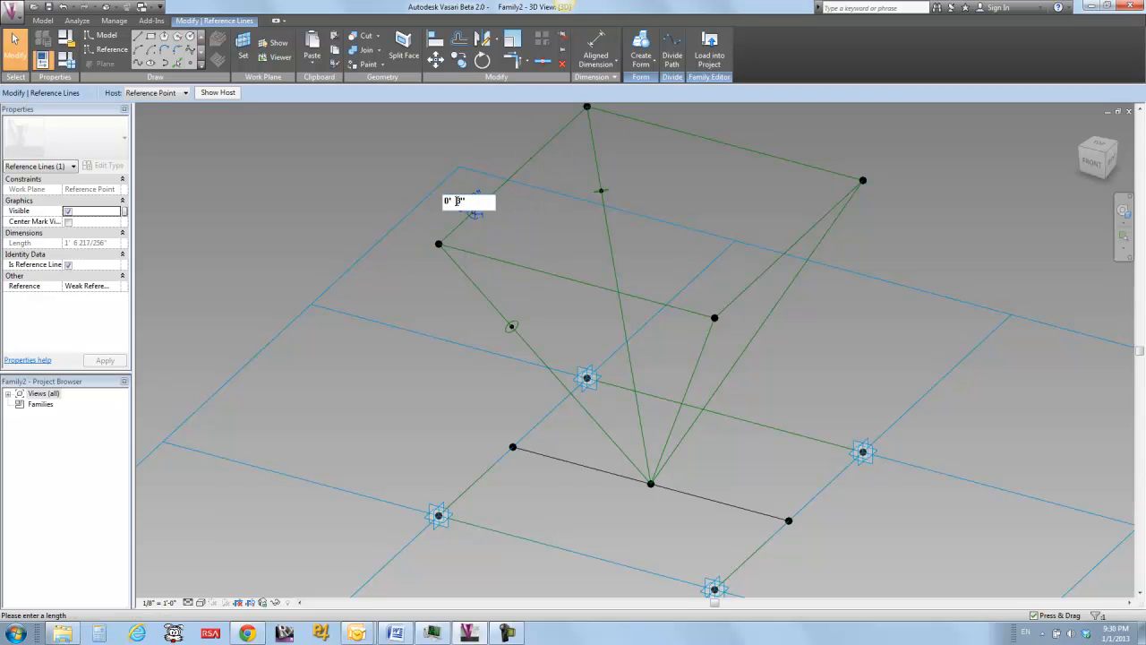
pyautogui.press('Return')
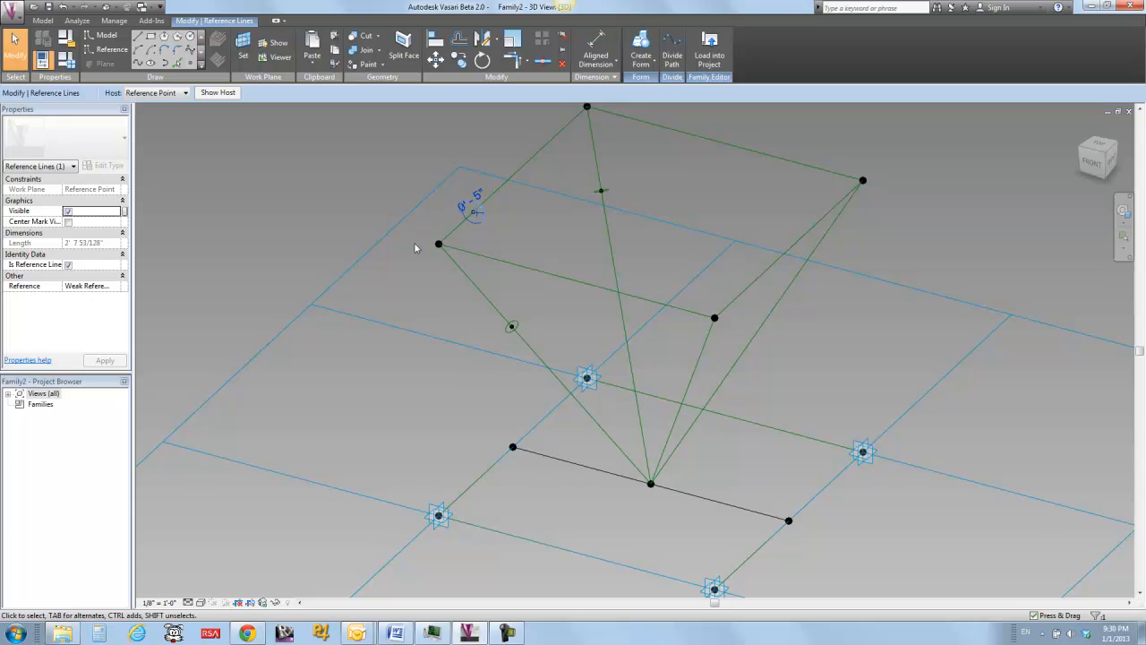
# Step: Create a solid form by sweeping the 5" circle along all four reference lines of the raised loop
pyautogui.press('c')
pyautogui.press('f')
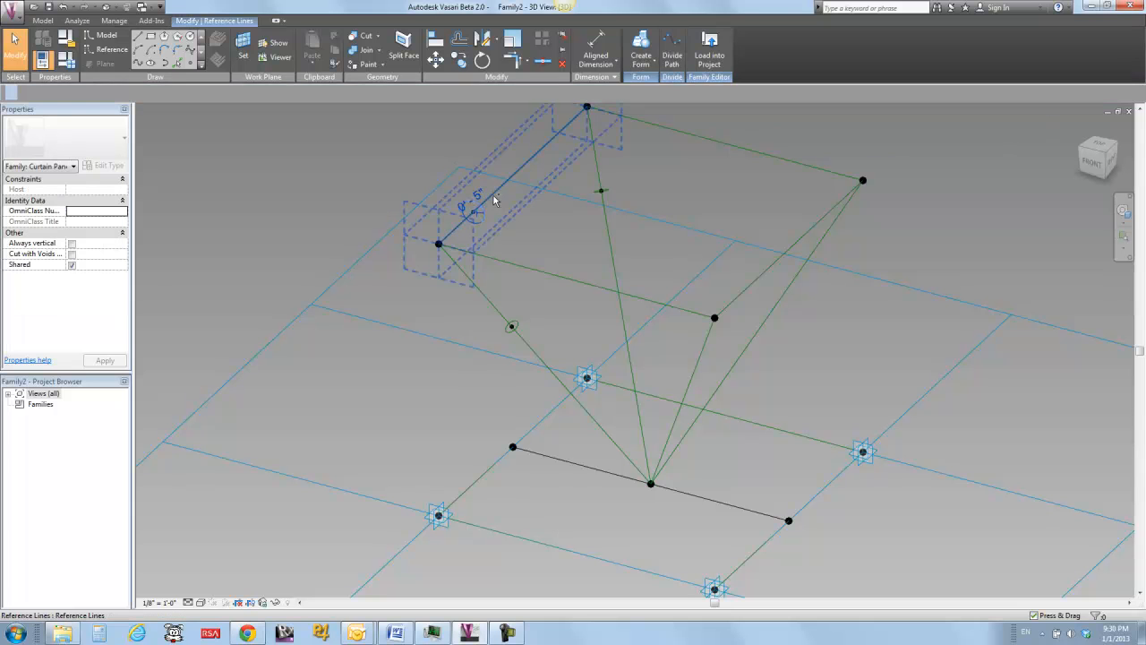
pyautogui.click(494, 201)
pyautogui.keyDown('ctrl'); pyautogui.click(679, 134); pyautogui.keyUp('ctrl')
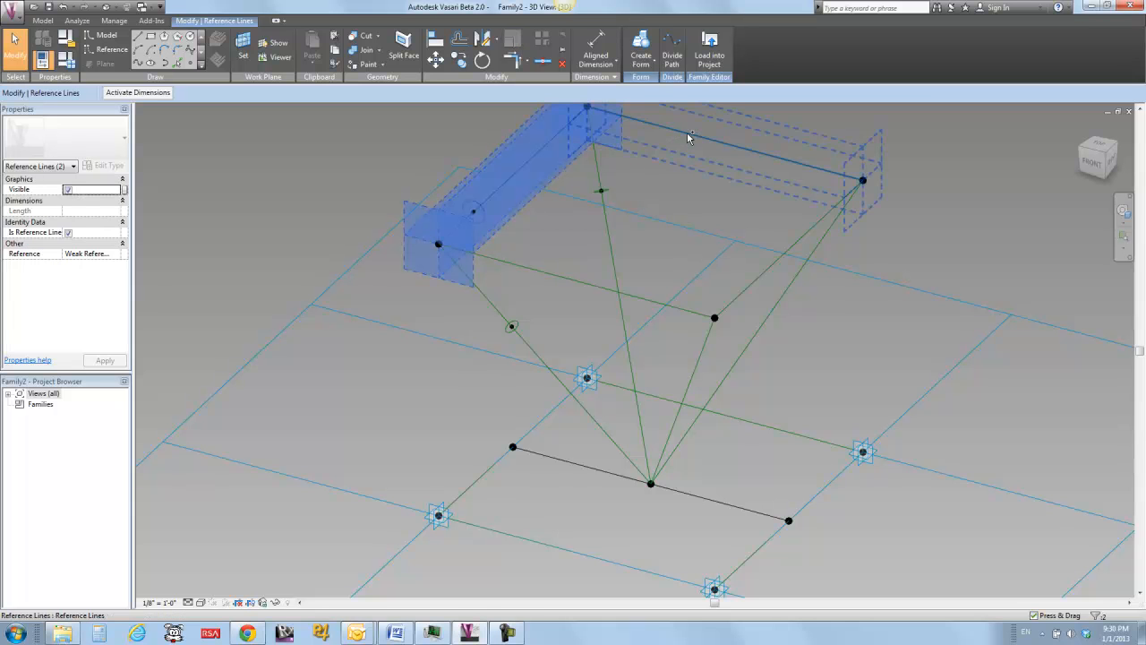
pyautogui.keyDown('ctrl'); pyautogui.click(756, 278); pyautogui.keyUp('ctrl')
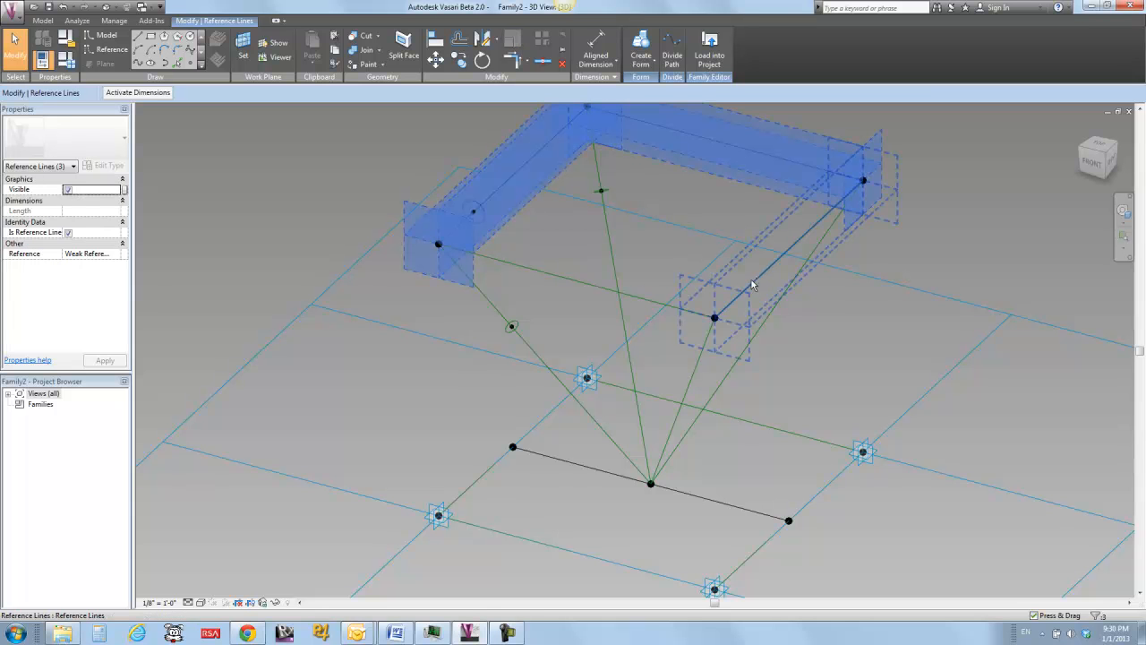
pyautogui.keyDown('ctrl'); pyautogui.click(586, 281); pyautogui.keyUp('ctrl')
pyautogui.click(651, 63)
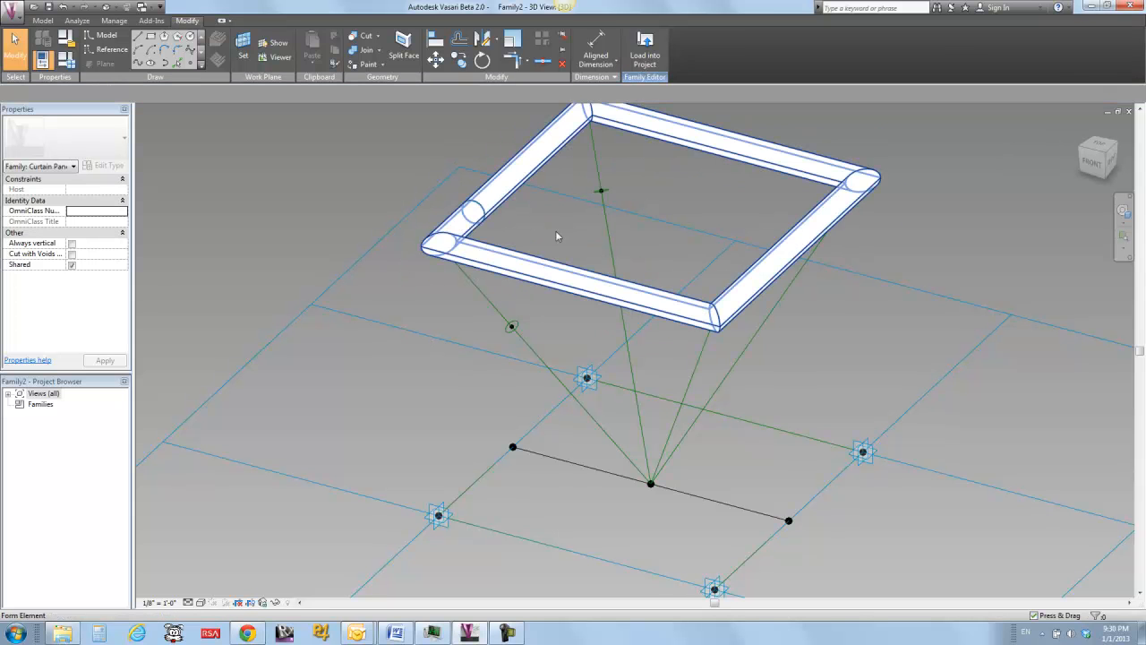
# Step: Create a solid form from the circle on the rear sloping line, swept along the rear and front sloping reference lines
pyautogui.click(593, 190)
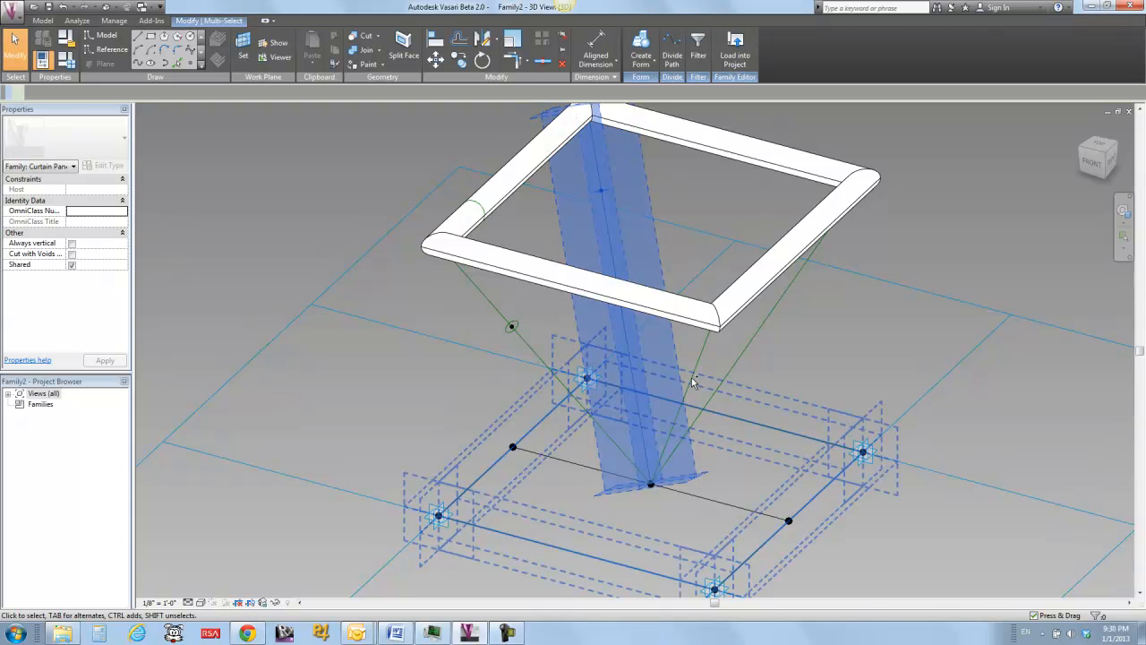
pyautogui.click(691, 379)
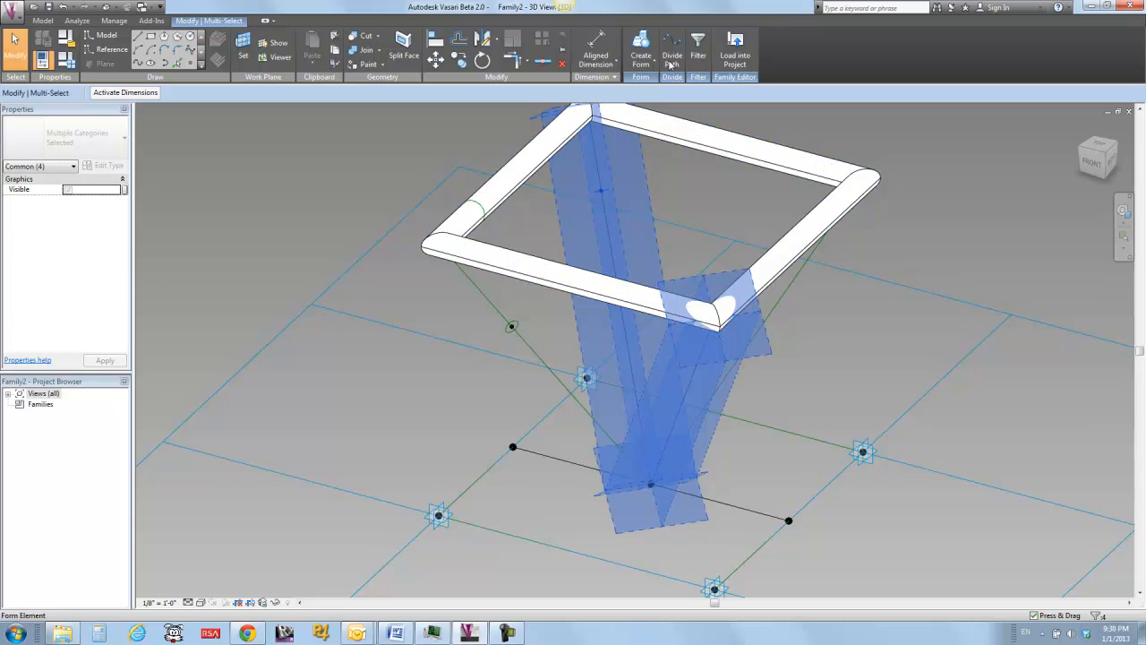
pyautogui.click(638, 54)
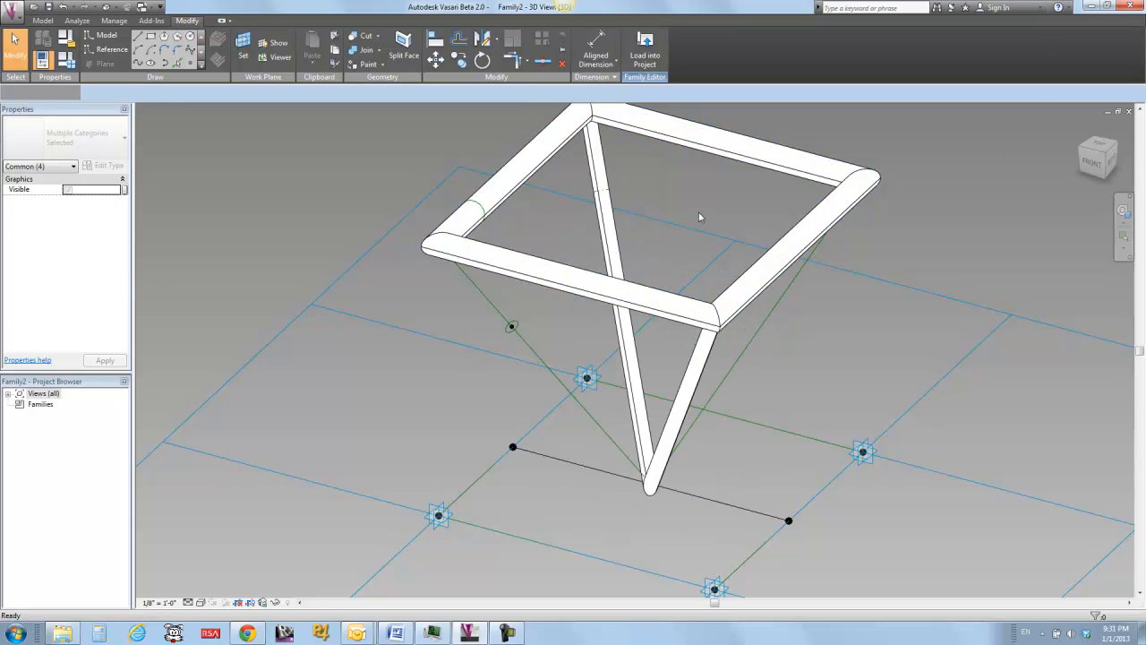
pyautogui.click(699, 211)
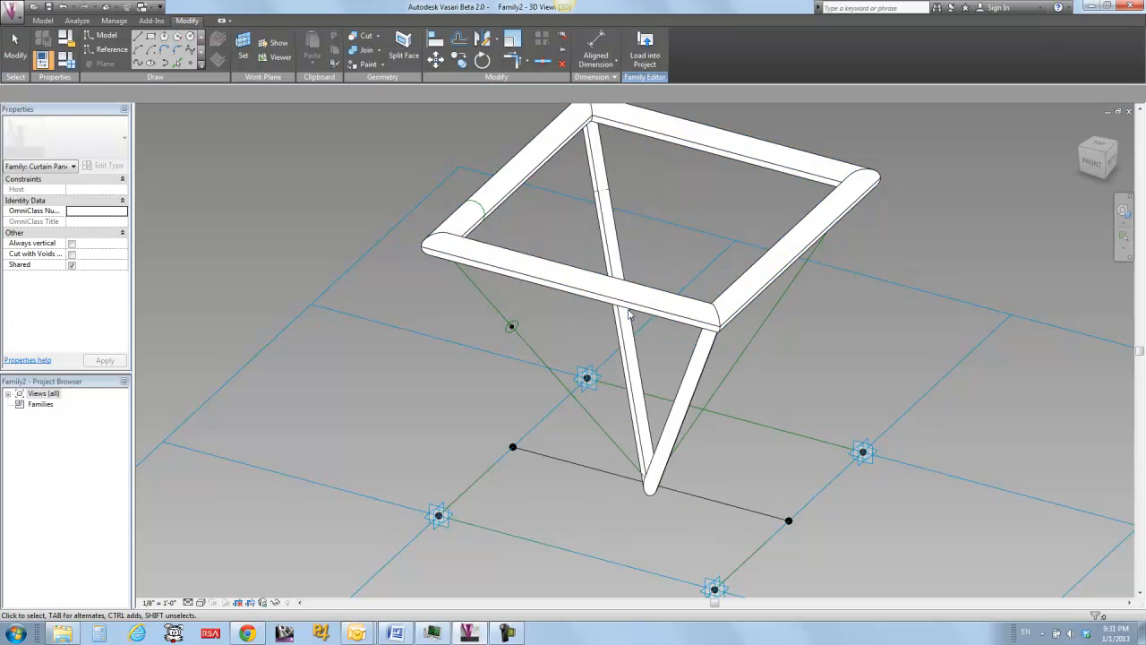
# Step: Create a solid form from the remaining circle, swept along the left and right sloping reference lines
pyautogui.click(497, 330)
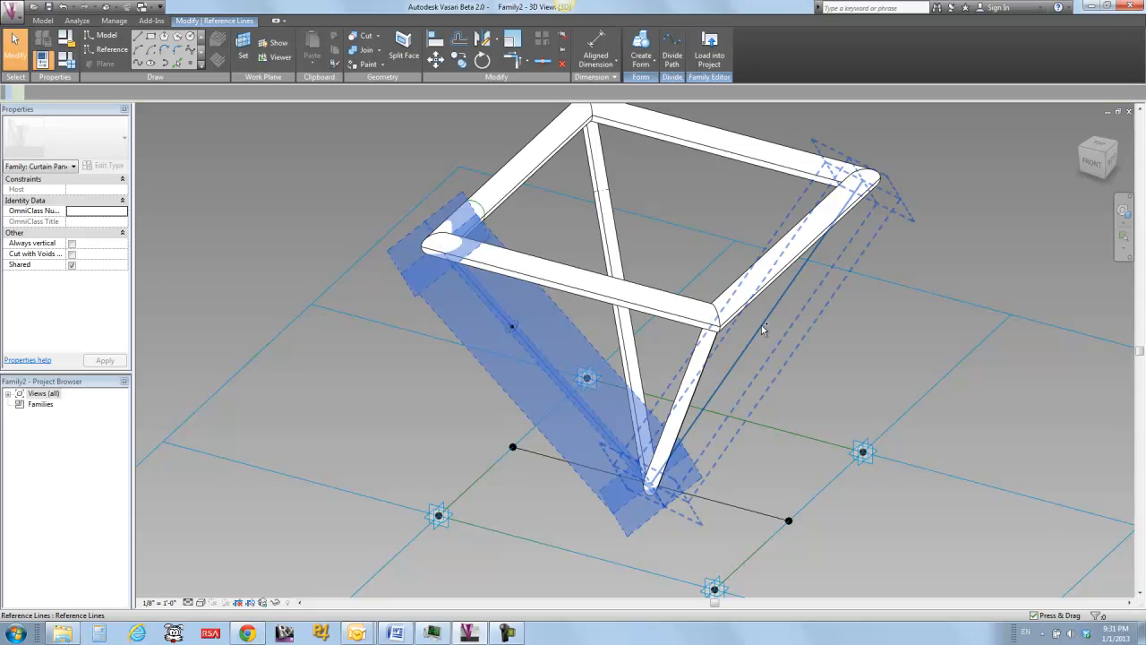
pyautogui.keyDown('ctrl'); pyautogui.click(761, 325); pyautogui.keyUp('ctrl')
pyautogui.keyDown('ctrl'); pyautogui.click(766, 172); pyautogui.keyUp('ctrl')
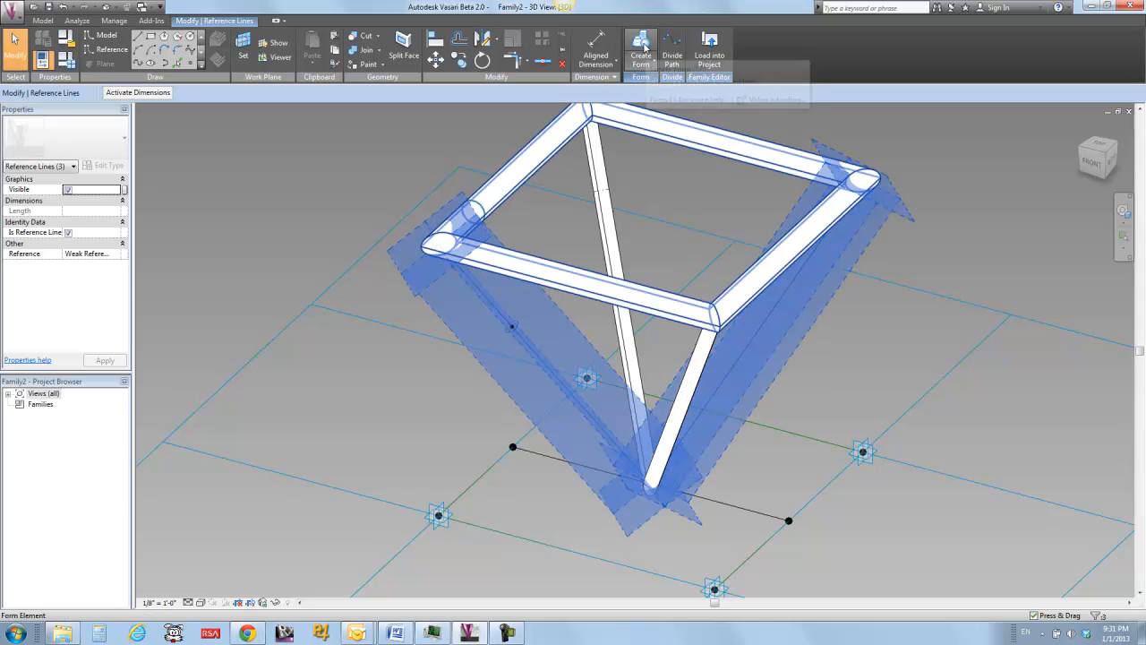
pyautogui.click(643, 45)
pyautogui.click(607, 517)
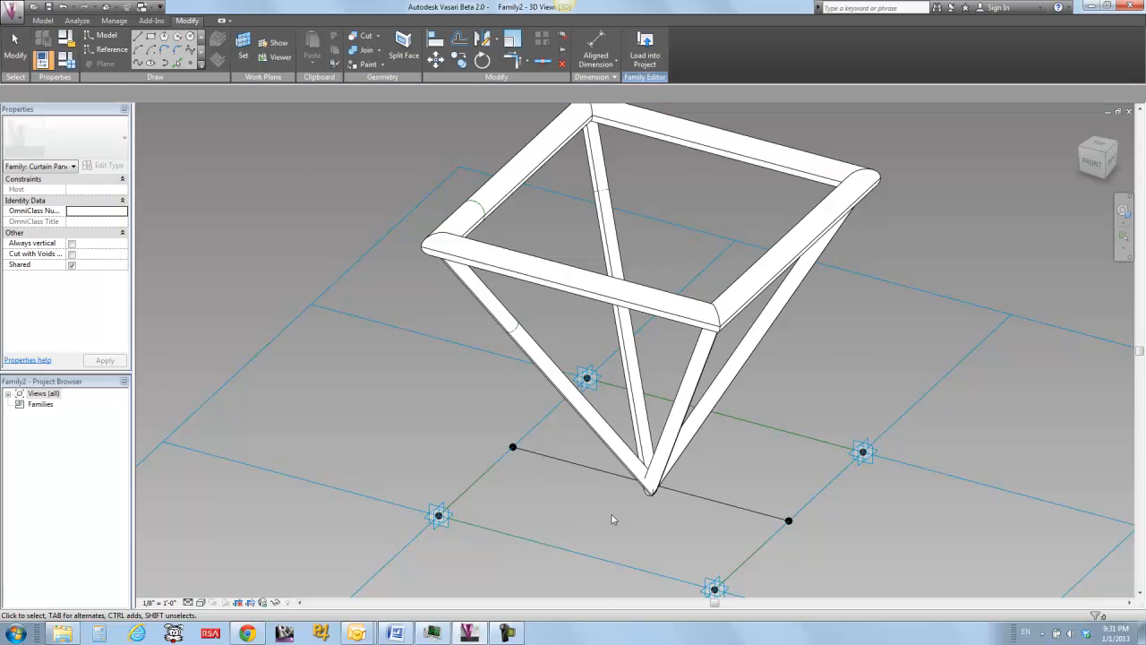
# Step: Draw a model line across the base between the middles of its front and rear edges, perpendicular to the existing cross line
pyautogui.moveTo(607, 513); pyautogui.dragTo(556, 478, button='middle')
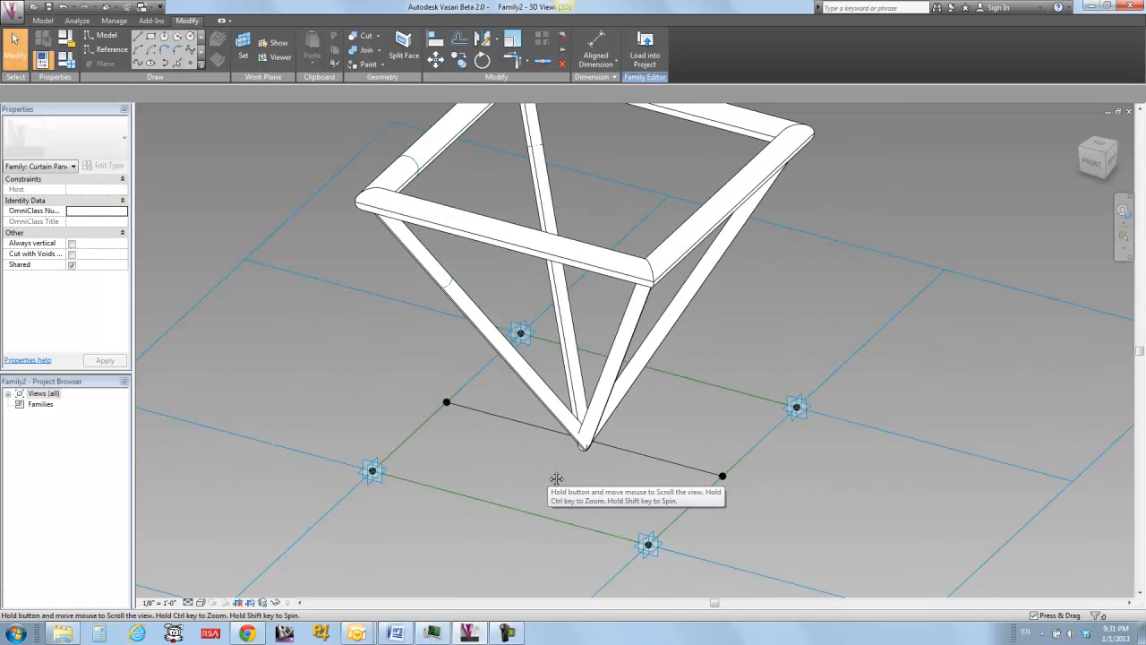
pyautogui.click(100, 36)
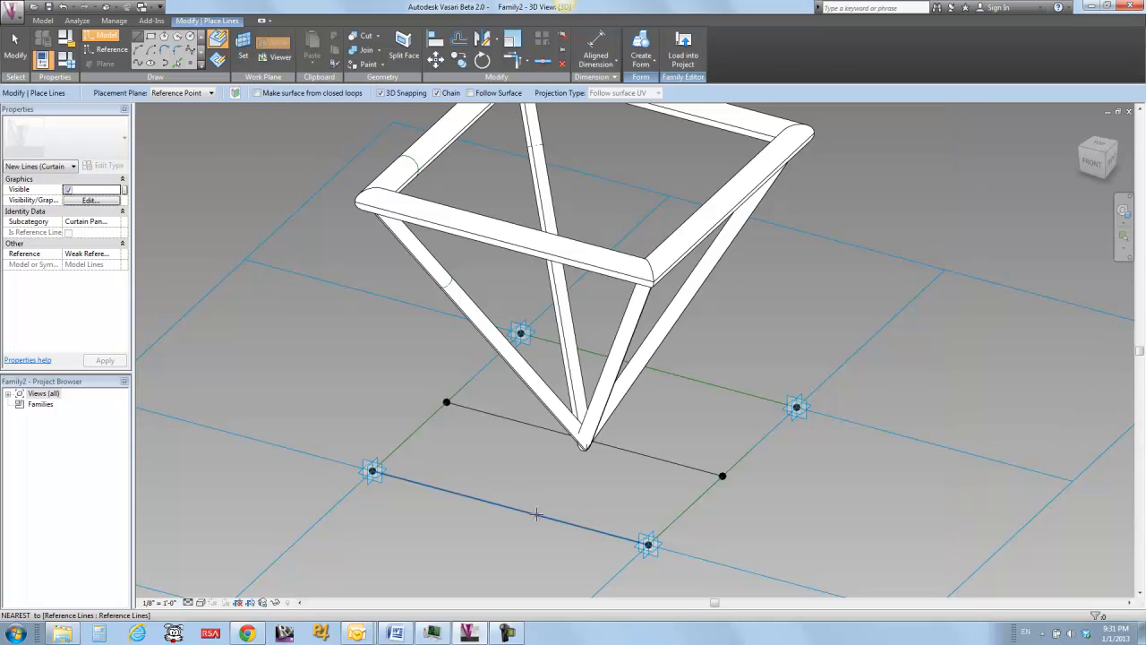
pyautogui.click(510, 507)
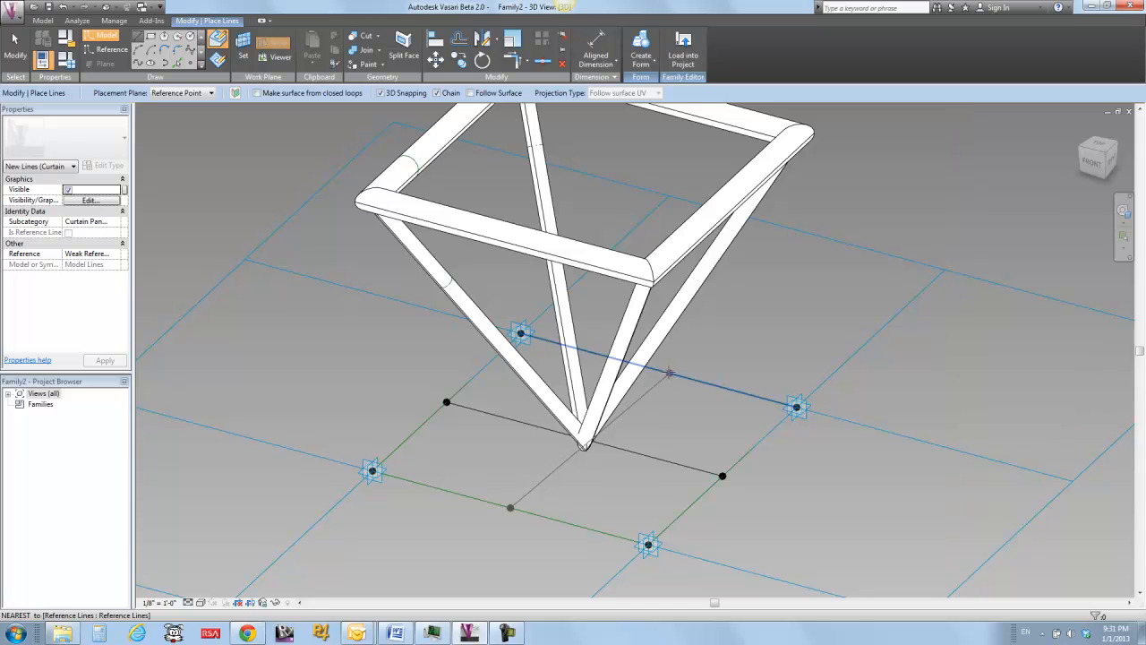
pyautogui.click(658, 369)
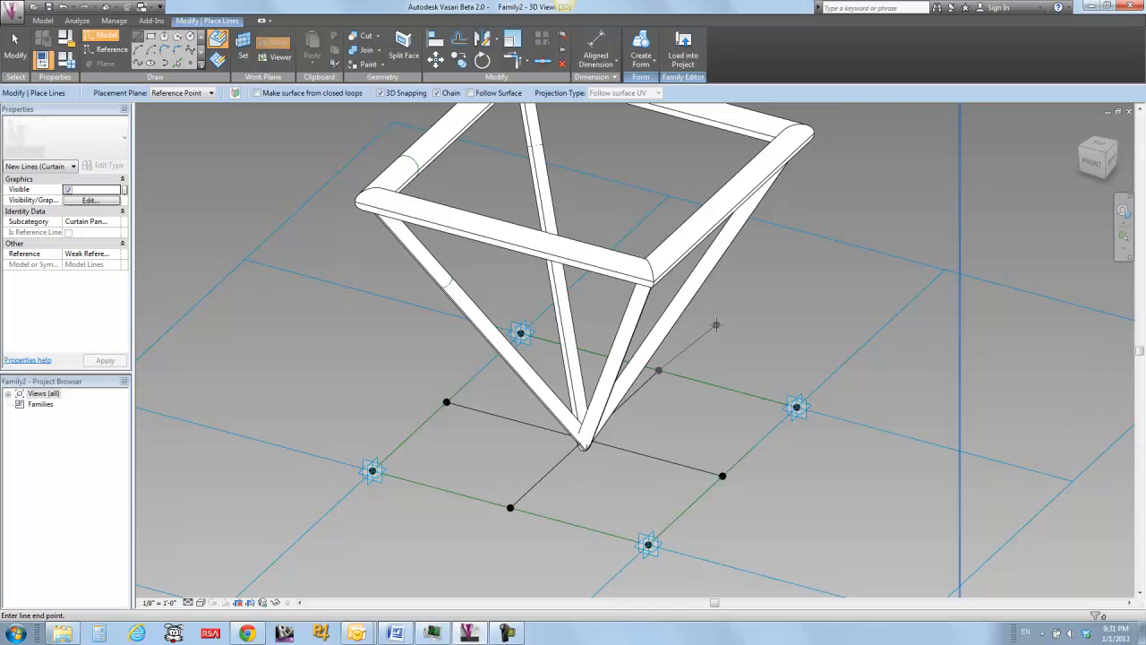
pyautogui.scroll(-2, 716, 324)
pyautogui.press('Escape')
pyautogui.press('Escape')
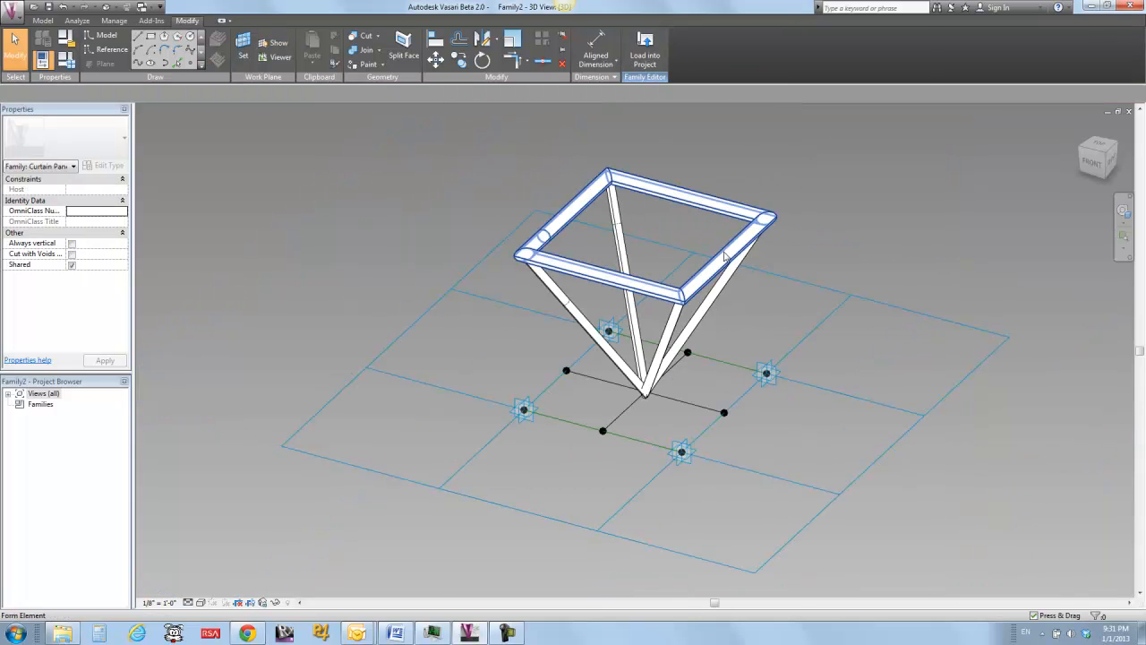
# Step: Temporarily hide the solid tube frame around the raised loop
pyautogui.click(564, 267)
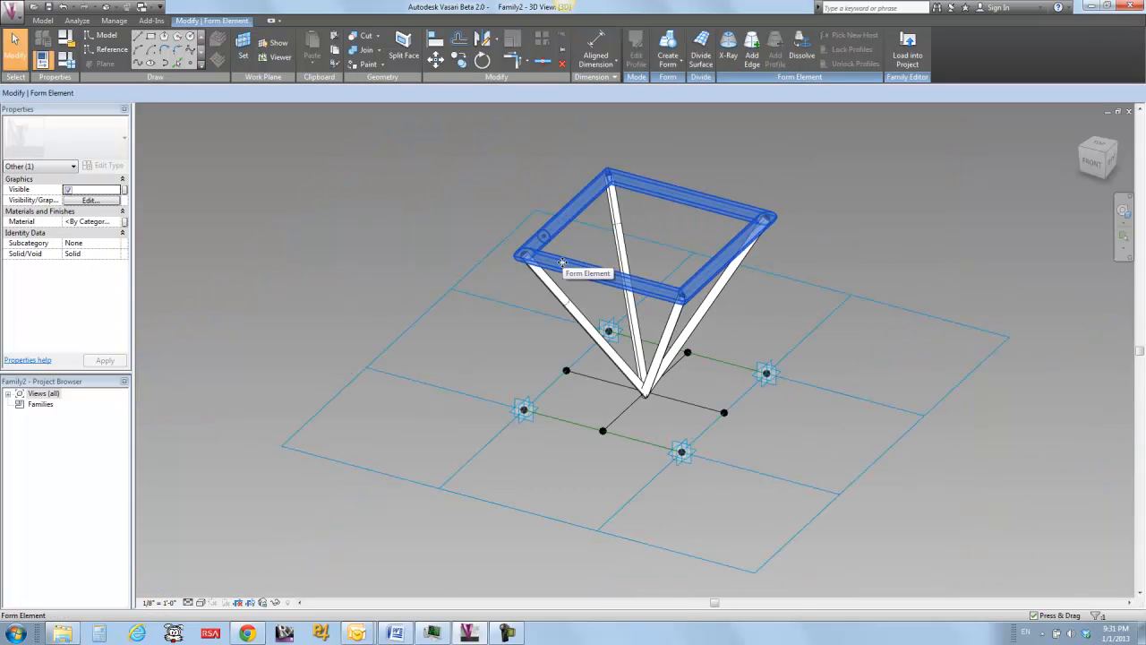
pyautogui.click(276, 602)
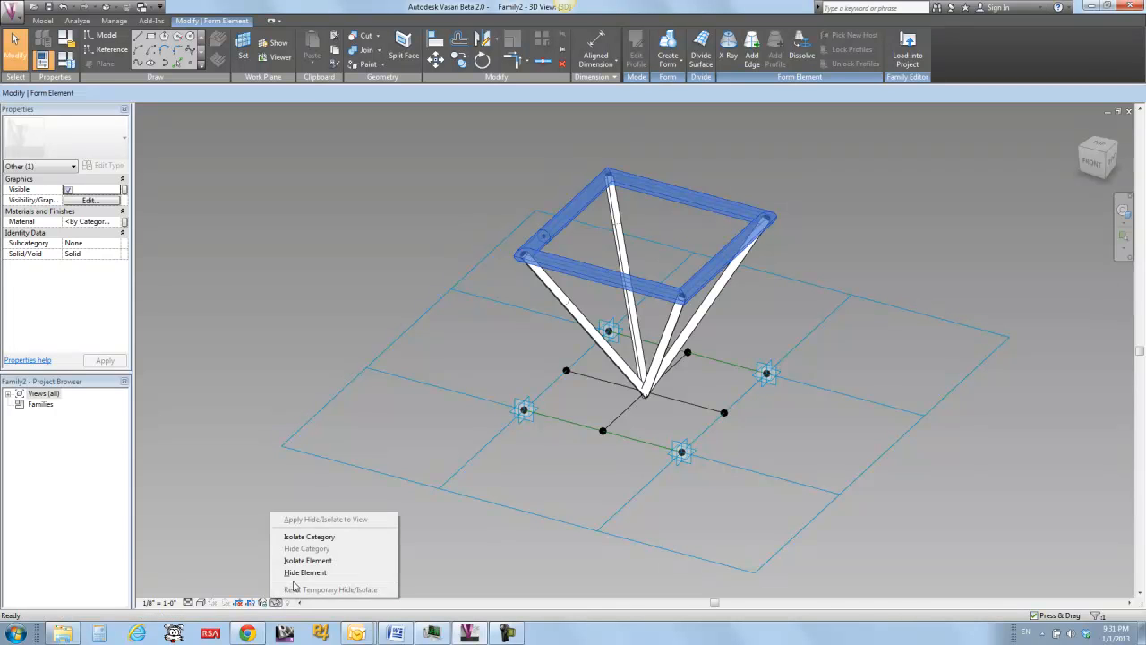
pyautogui.click(304, 572)
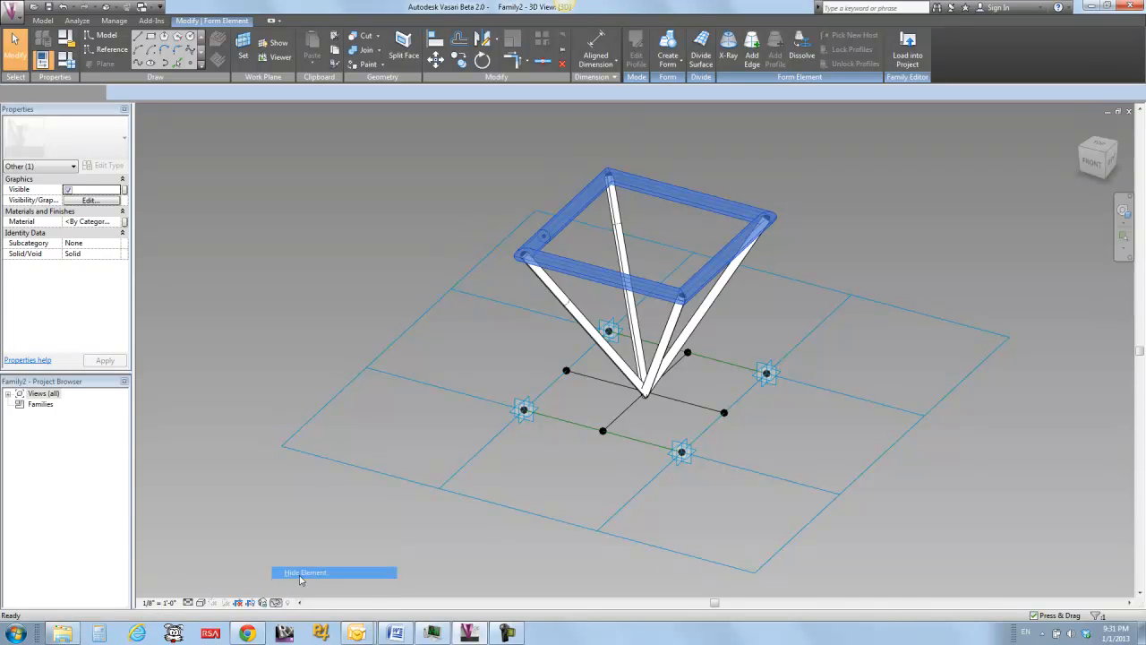
pyautogui.click(474, 298)
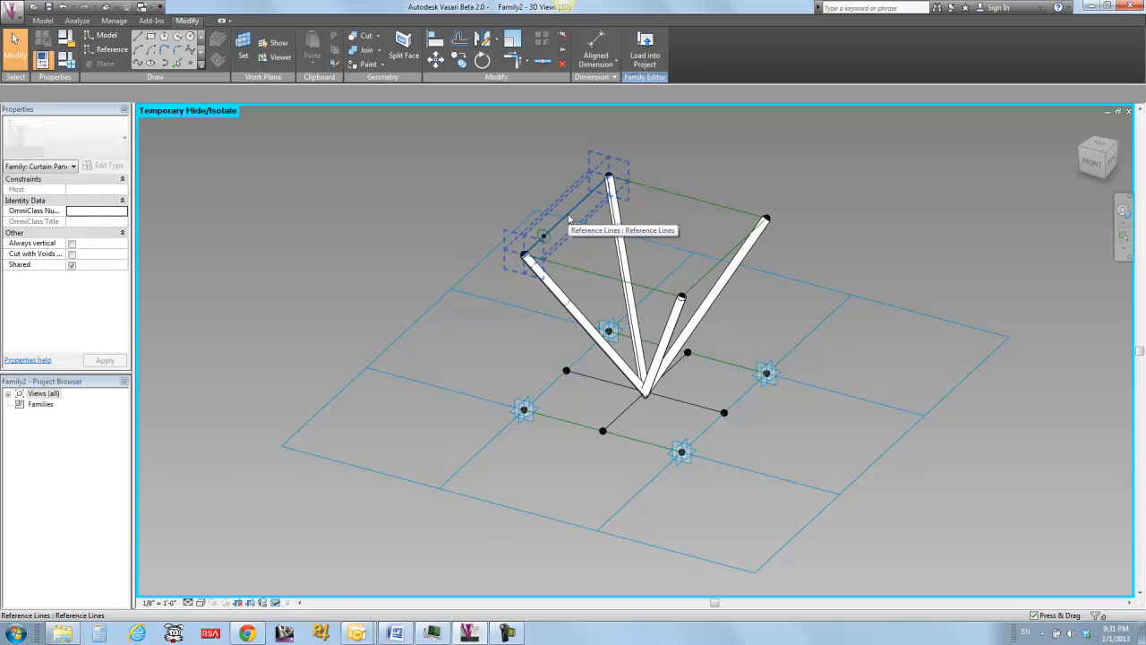
# Step: Create a form from the raised loop's four reference lines, choosing the flat planar surface option
pyautogui.click(567, 218)
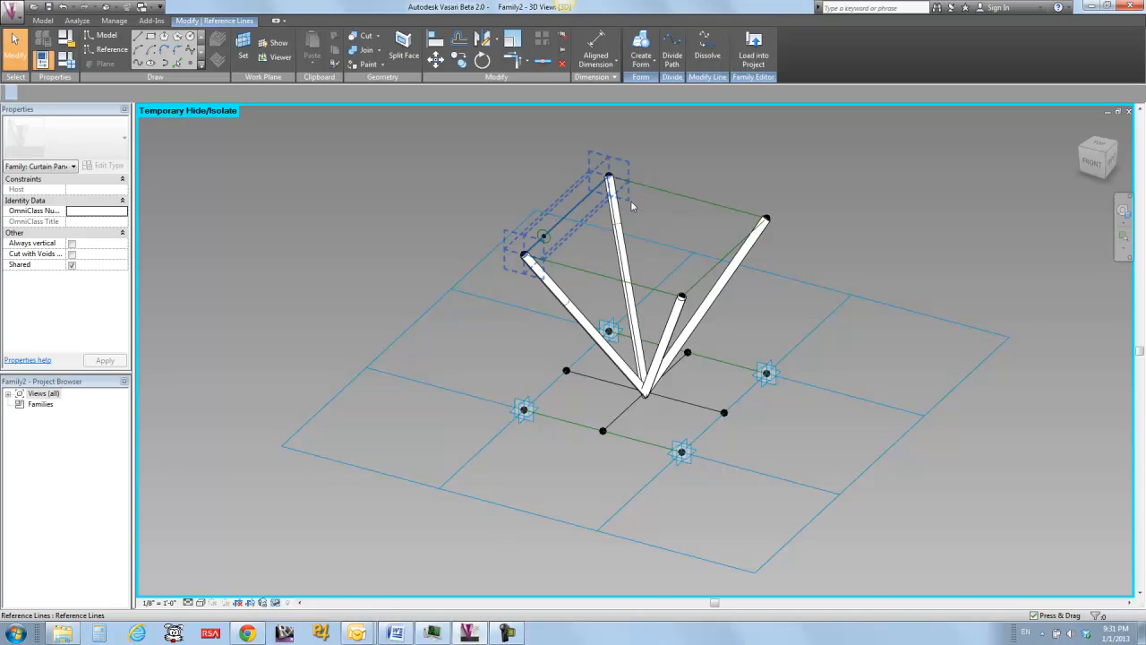
pyautogui.keyDown('ctrl'); pyautogui.click(688, 197); pyautogui.keyUp('ctrl')
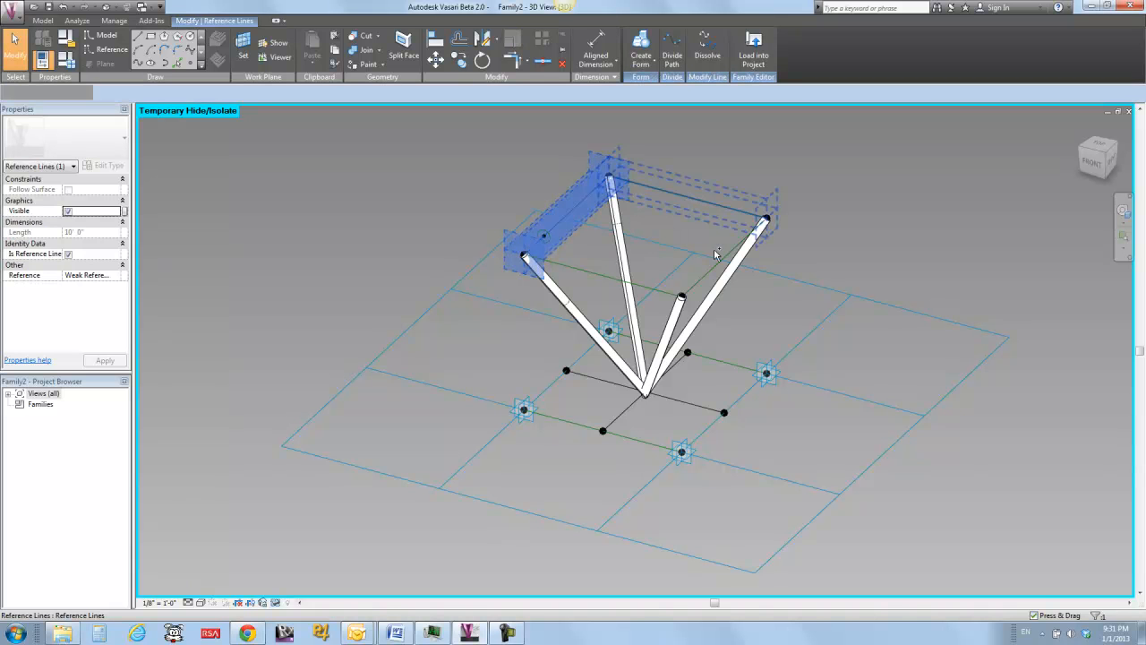
pyautogui.keyDown('ctrl'); pyautogui.click(579, 268); pyautogui.keyUp('ctrl')
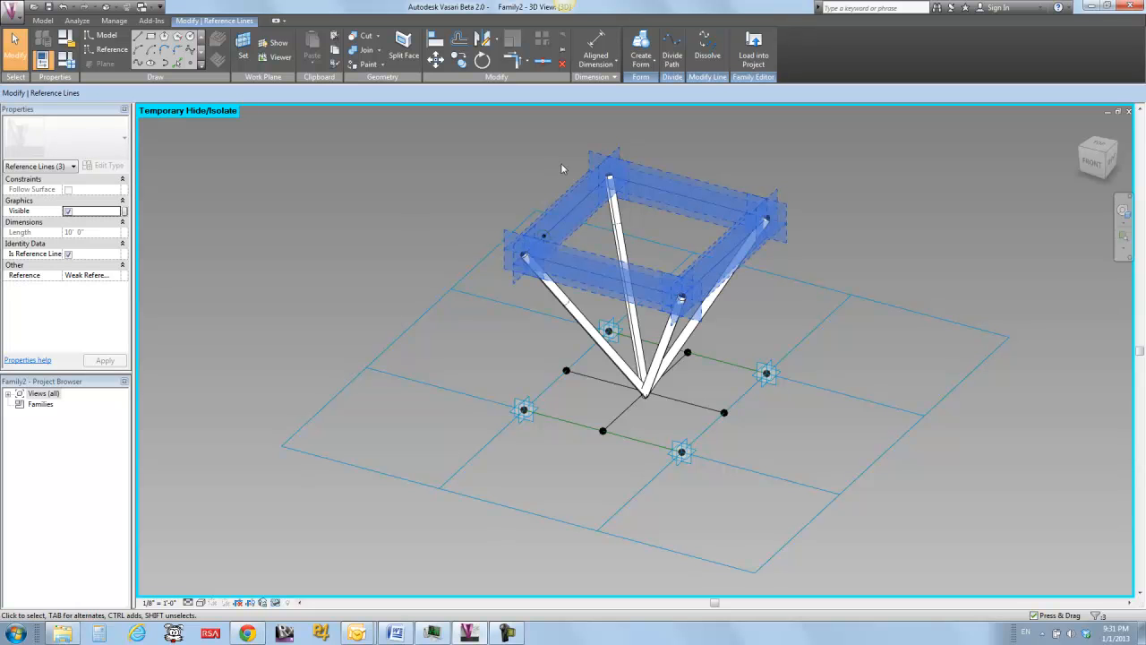
pyautogui.click(640, 50)
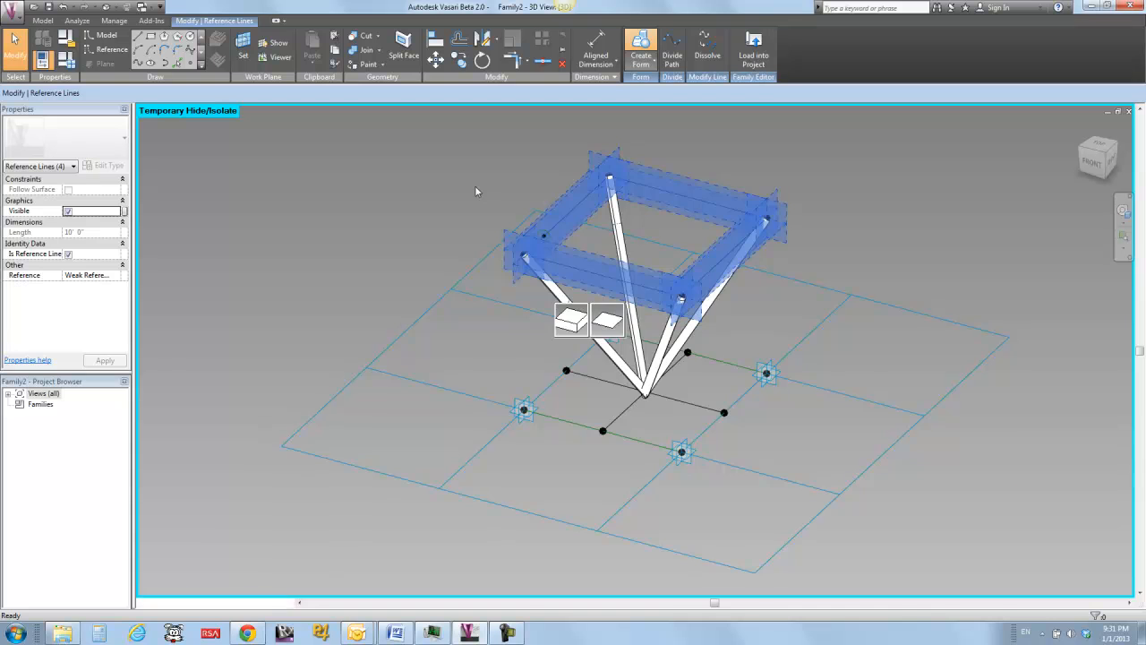
pyautogui.click(607, 320)
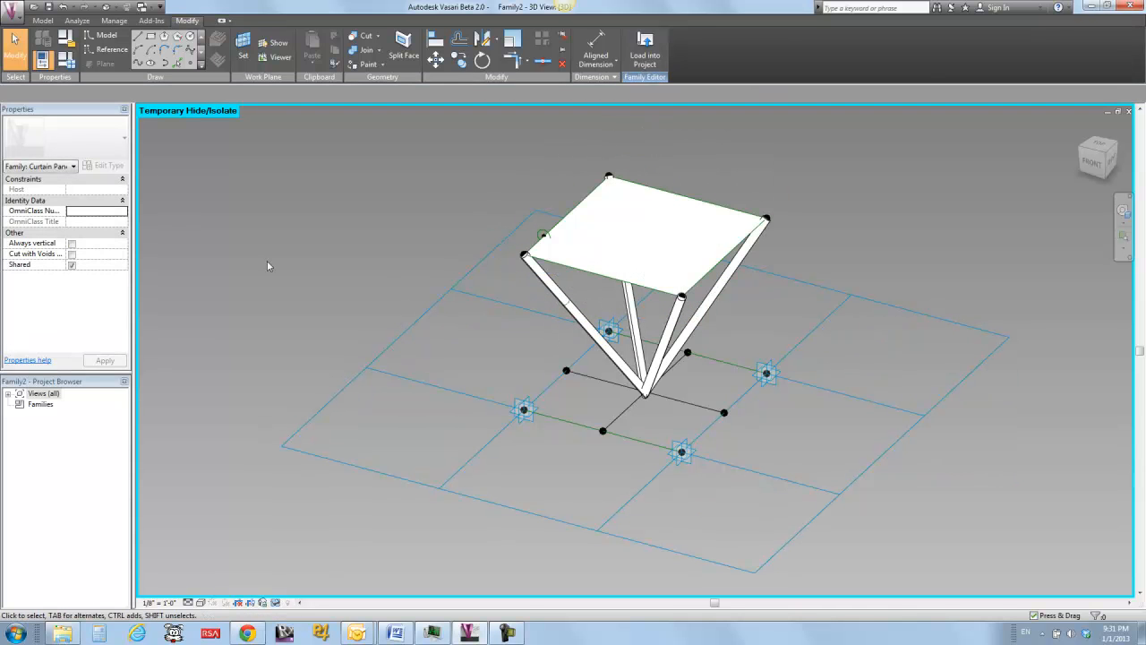
# Step: Assign the Glass material to the flat top panel form
pyautogui.click(592, 249)
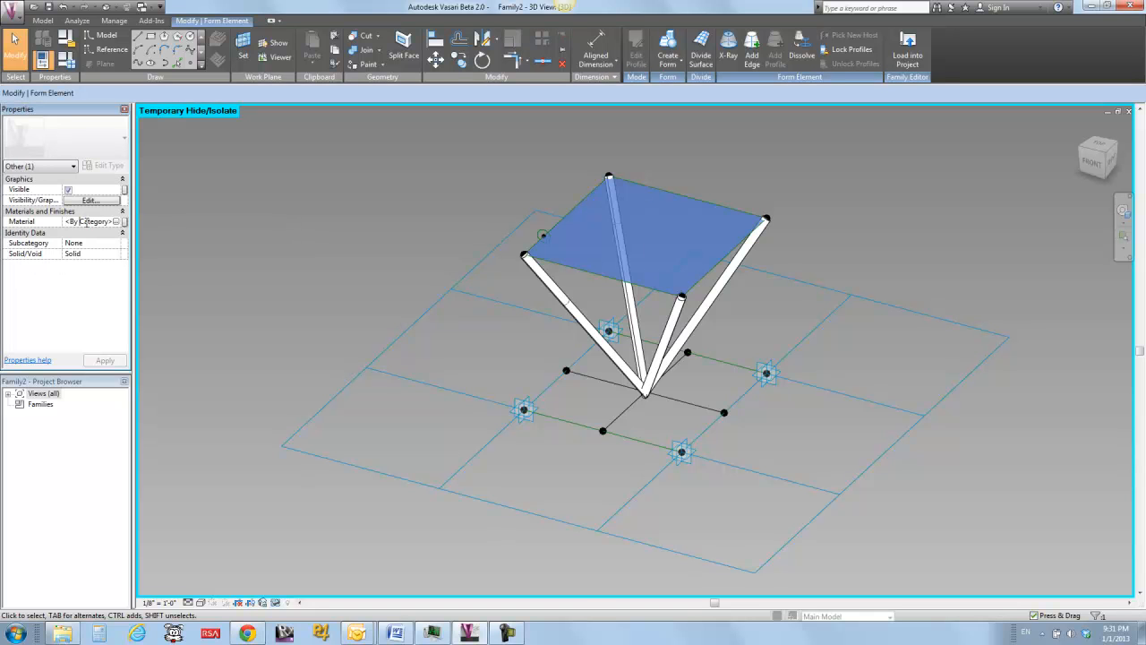
pyautogui.click(68, 222)
pyautogui.write('gLA')
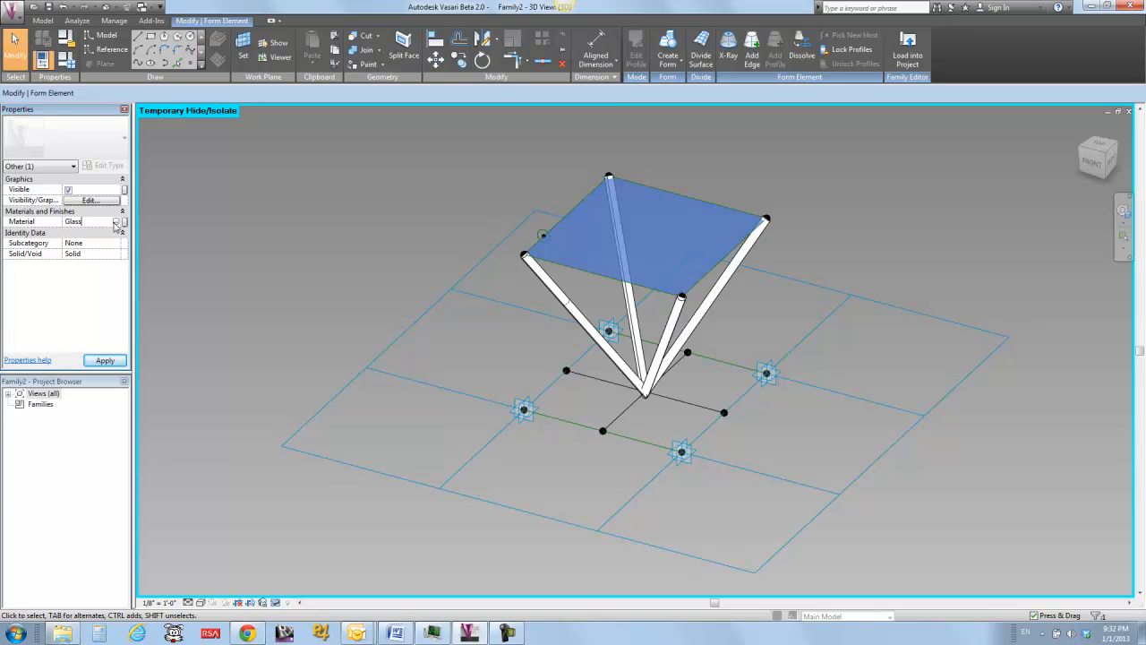
pyautogui.click(339, 181)
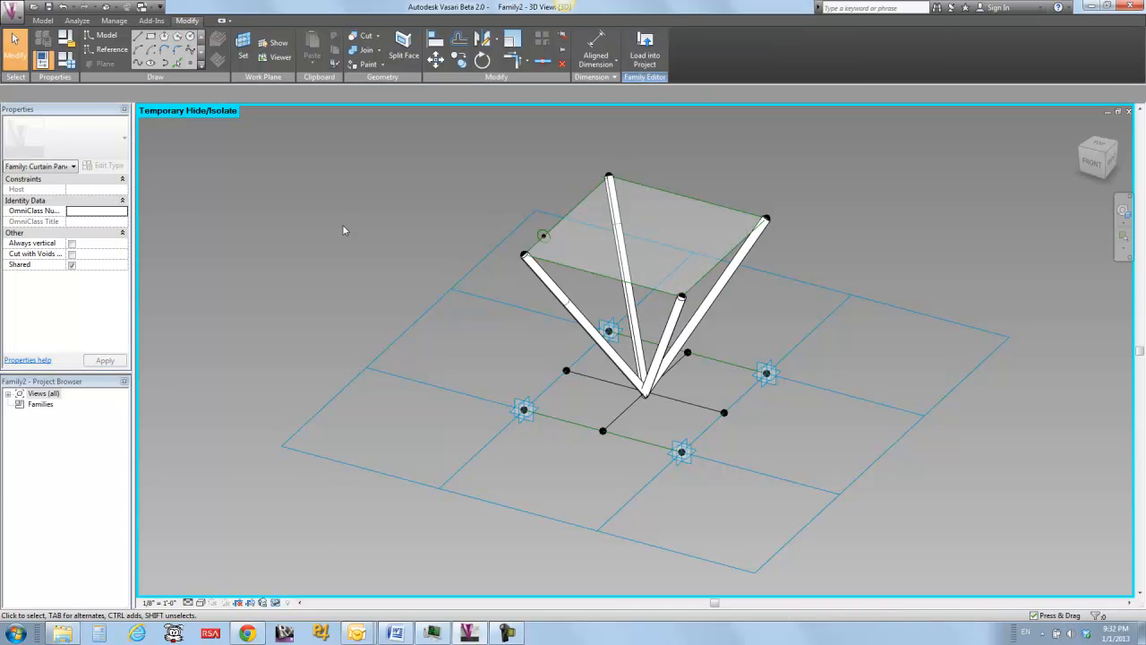
# Step: Reset the temporary hide and load the panel family into SpaceFrameHosted, overwriting the existing version and its parameter values
pyautogui.click(277, 602)
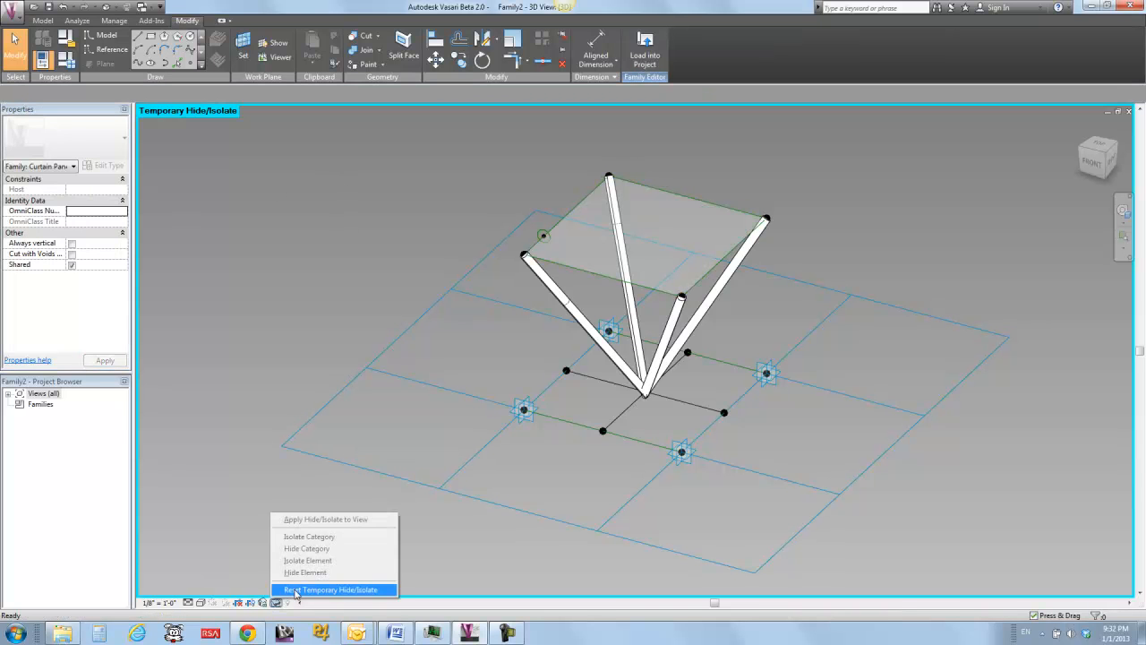
pyautogui.click(297, 590)
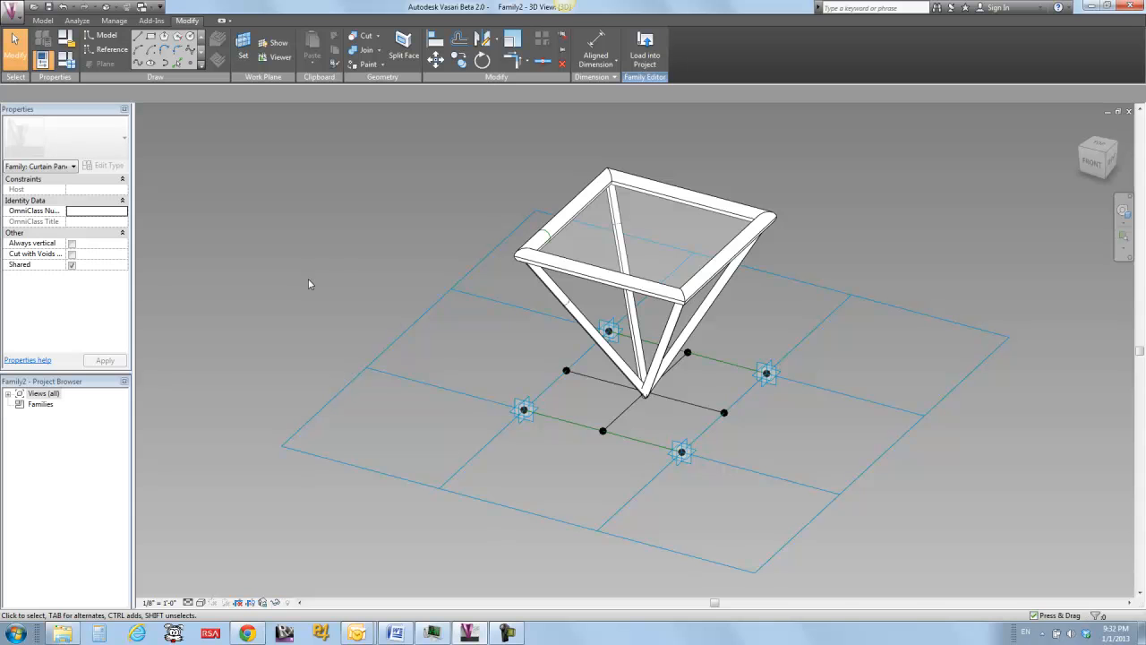
pyautogui.click(644, 50)
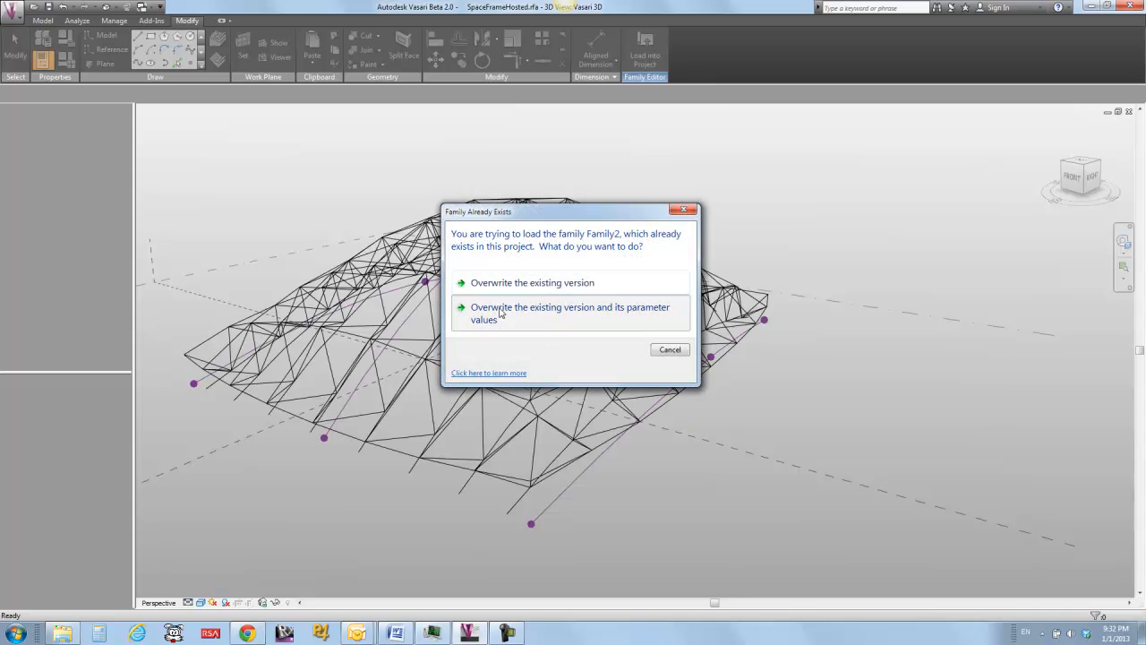
pyautogui.click(501, 312)
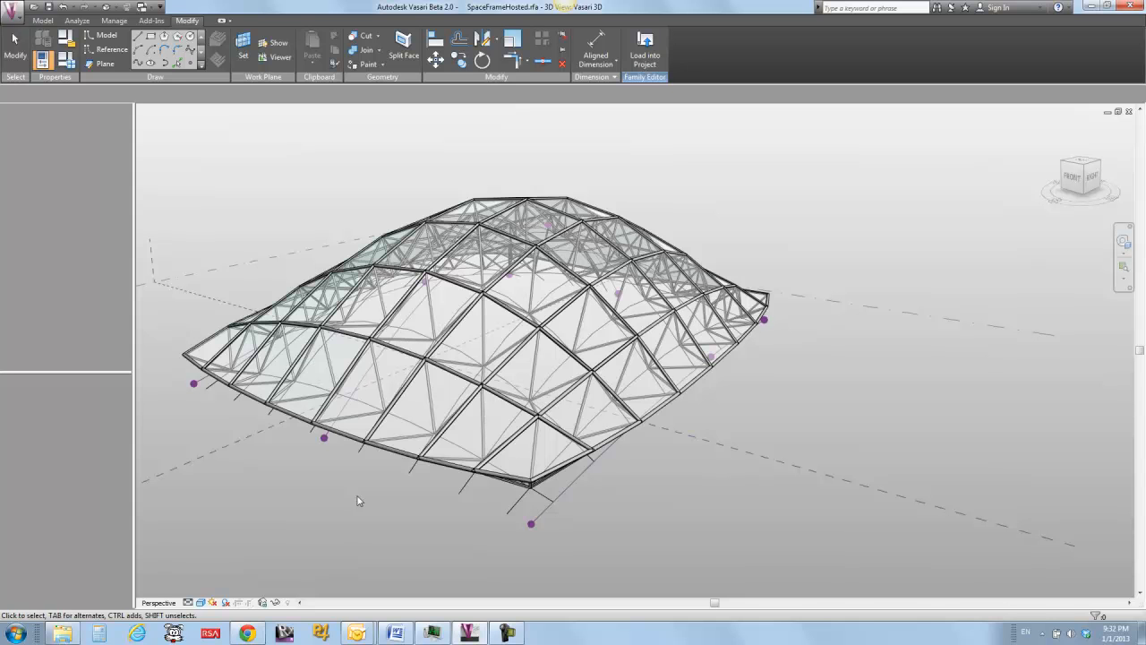
# Step: Examine the glazed space frame panels on the curved divided surface from the front and up close at the near corner
pyautogui.keyDown('shift'); pyautogui.moveTo(601, 500); pyautogui.dragTo(707, 496, button='middle'); pyautogui.keyUp('shift')
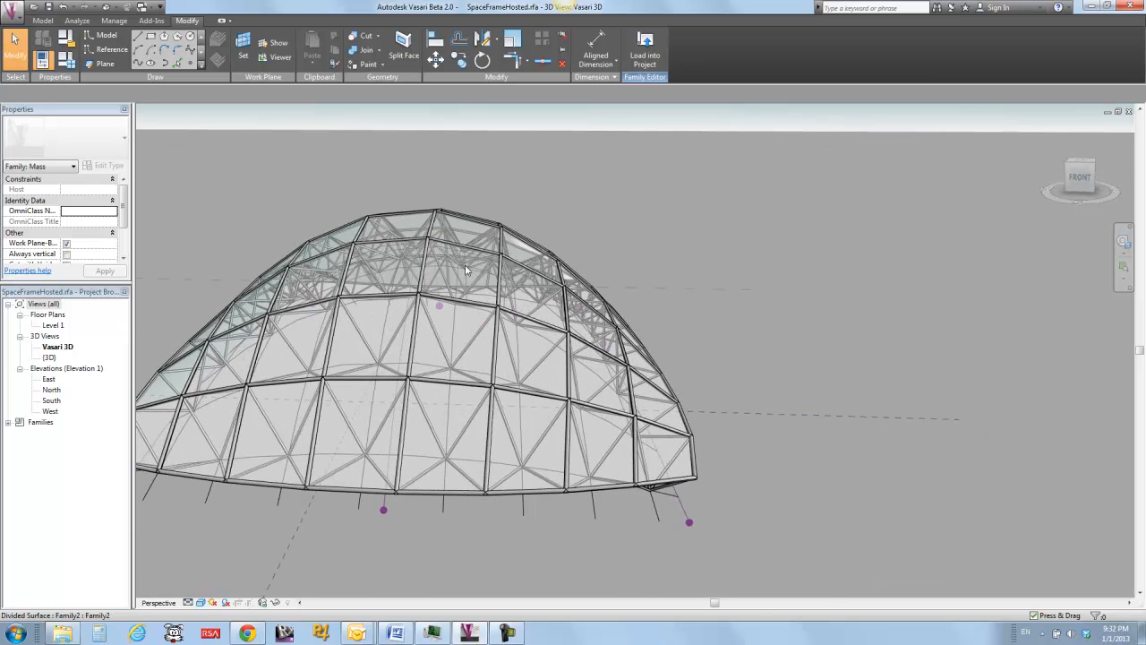
pyautogui.click(436, 301)
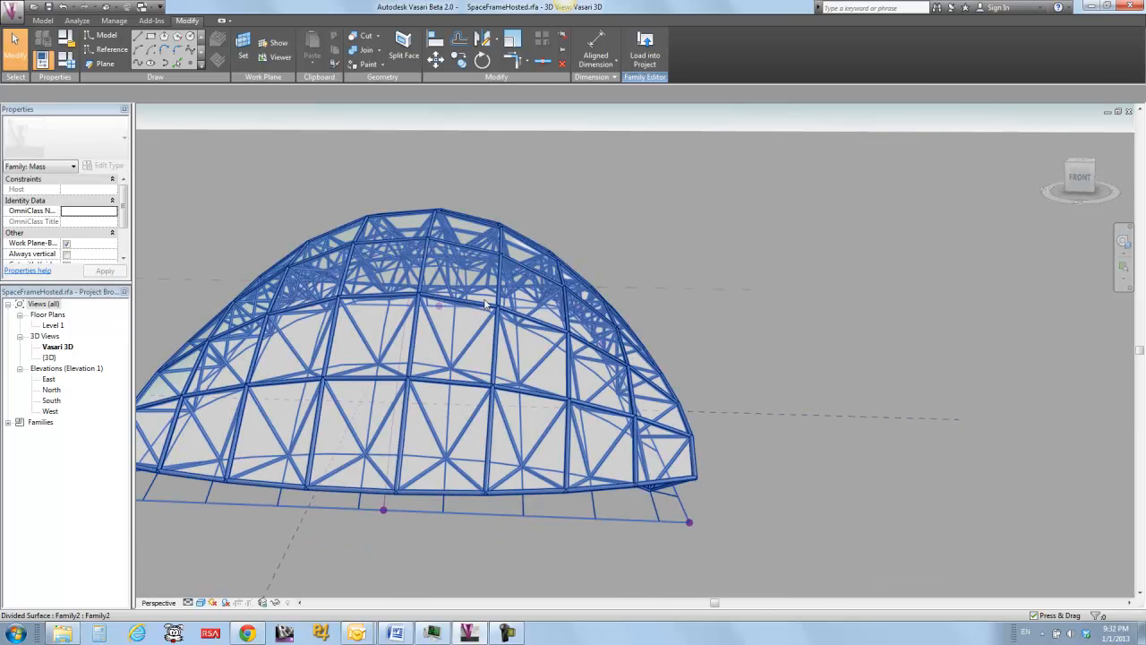
pyautogui.click(781, 497)
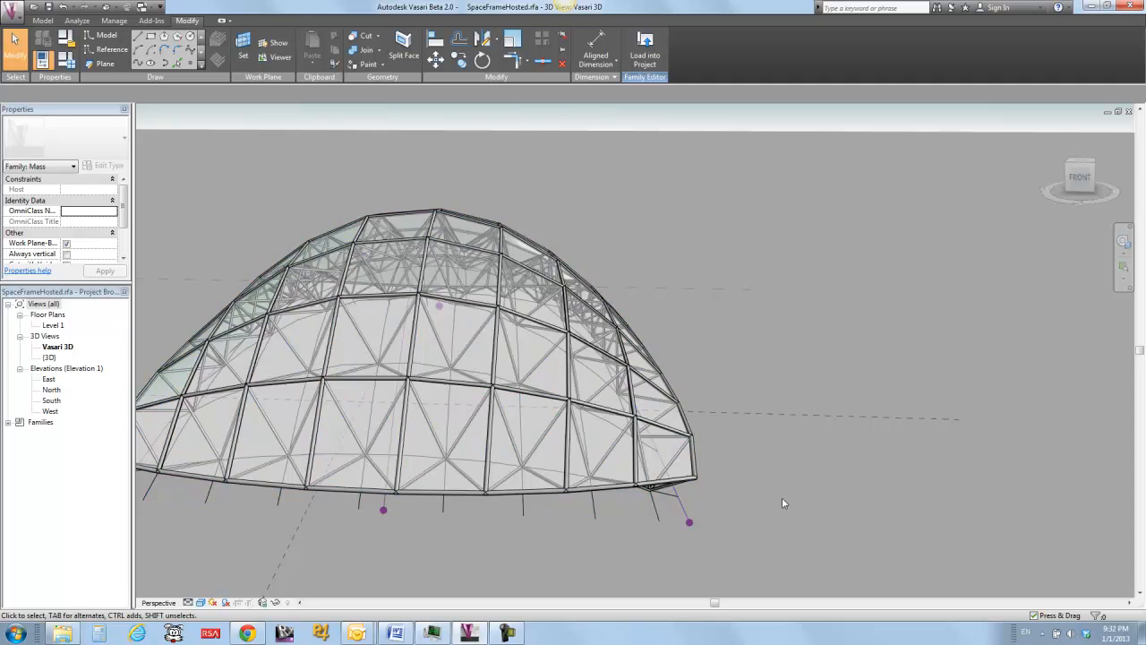
pyautogui.keyDown('shift'); pyautogui.moveTo(736, 444); pyautogui.dragTo(663, 534, button='middle'); pyautogui.keyUp('shift')
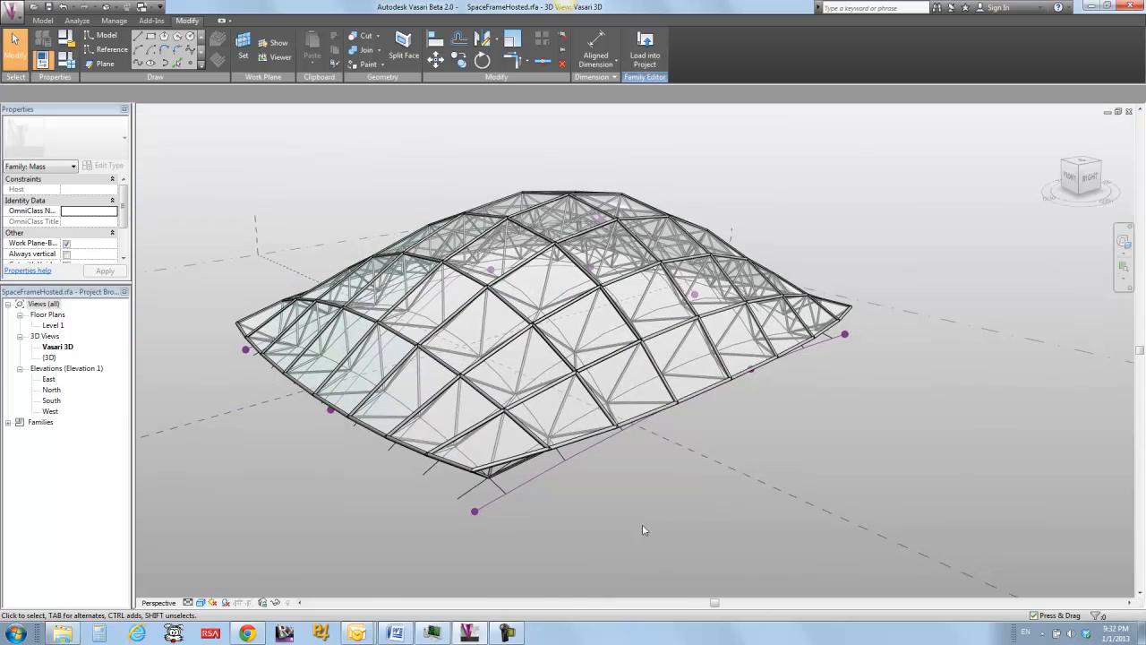
pyautogui.moveTo(307, 439); pyautogui.dragTo(313, 441, button='middle')
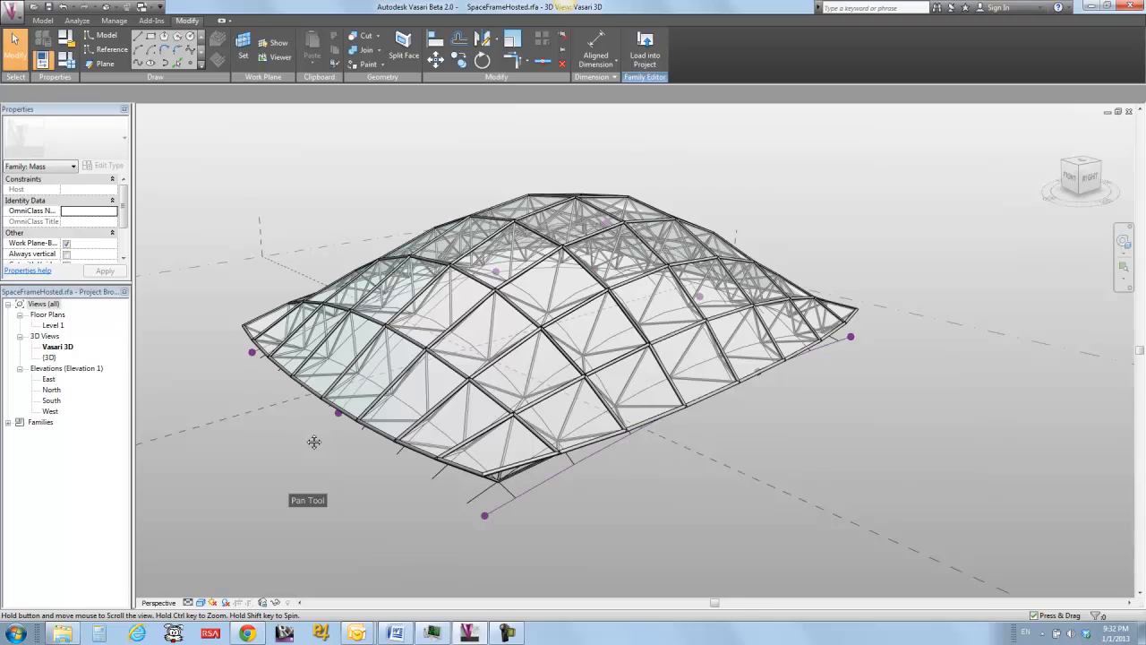
pyautogui.scroll(5, 314, 441)
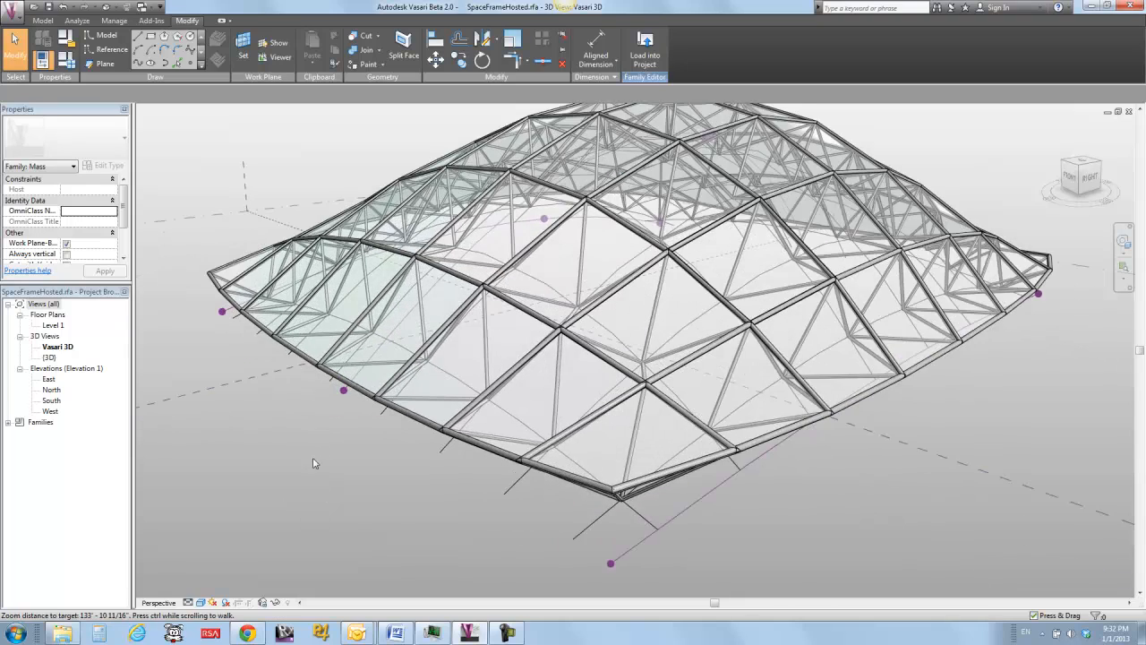
pyautogui.keyDown('shift'); pyautogui.moveTo(330, 476); pyautogui.dragTo(321, 524, button='middle'); pyautogui.keyUp('shift')
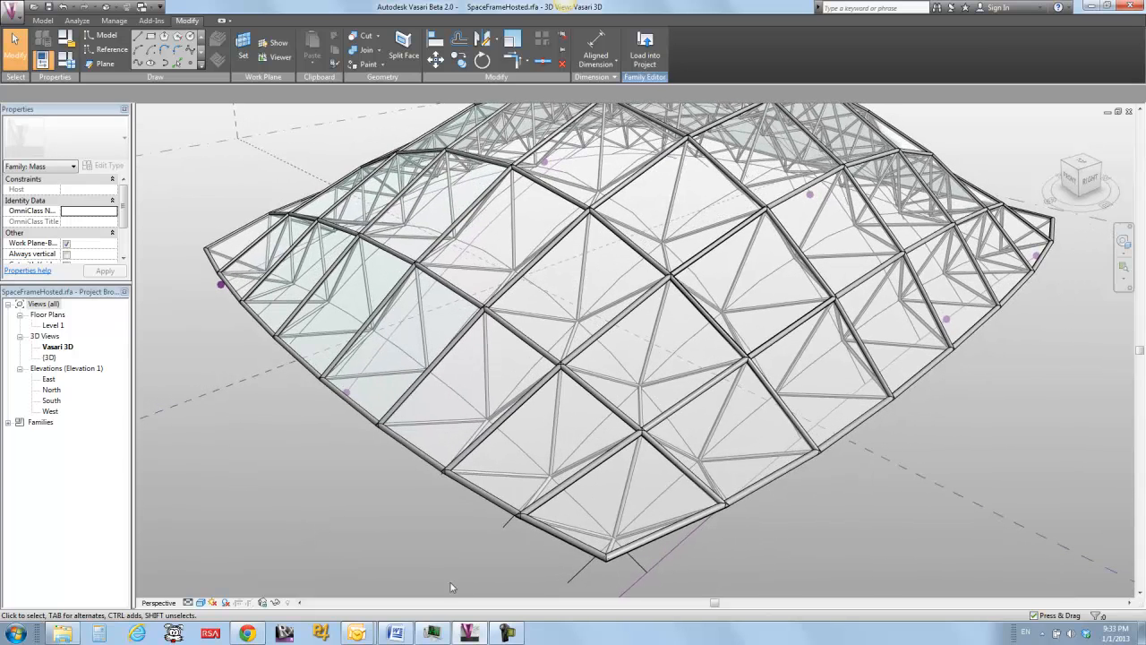